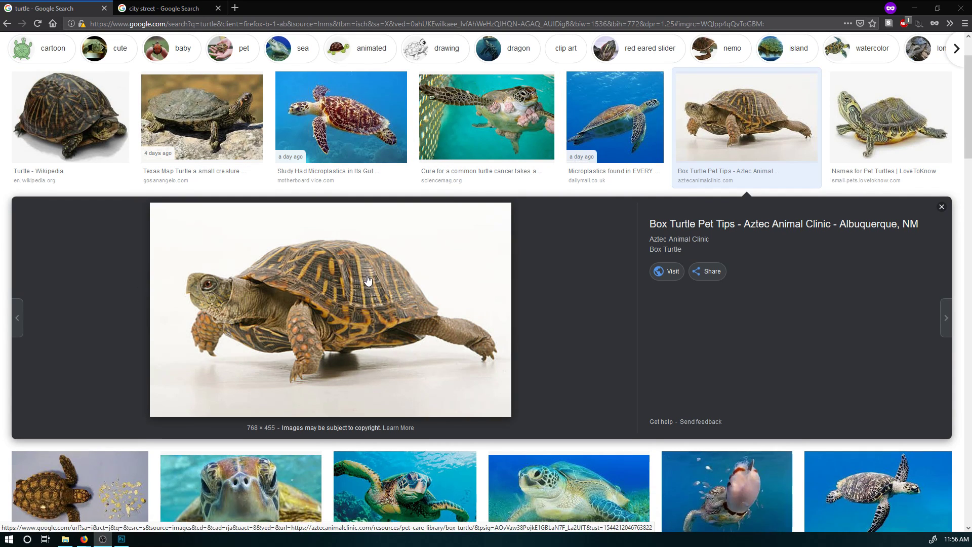
# Browse the turtle image results, previewing the Wikipedia turtle and the related side-view tortoise from informationng.com.
pyautogui.scroll(3, 369, 282)
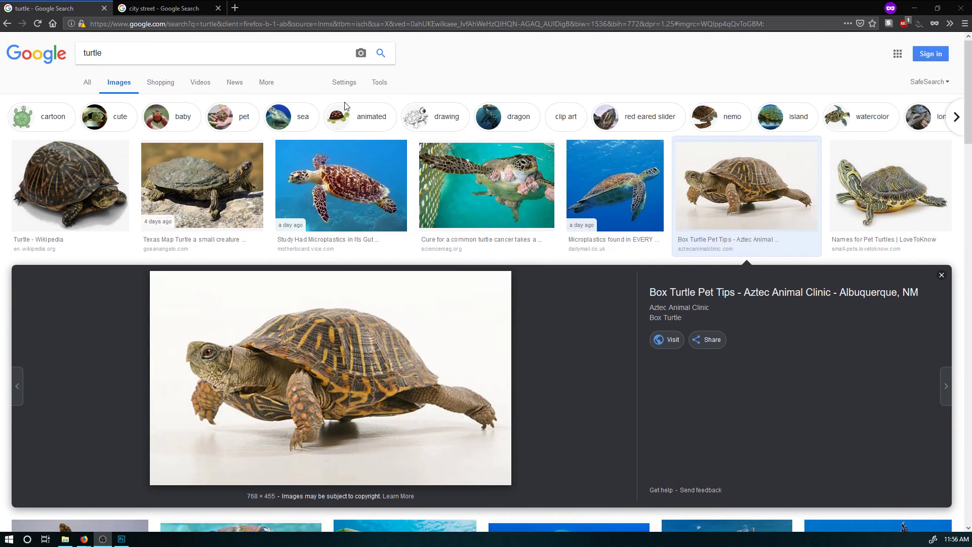
pyautogui.scroll(-3, 453, 175)
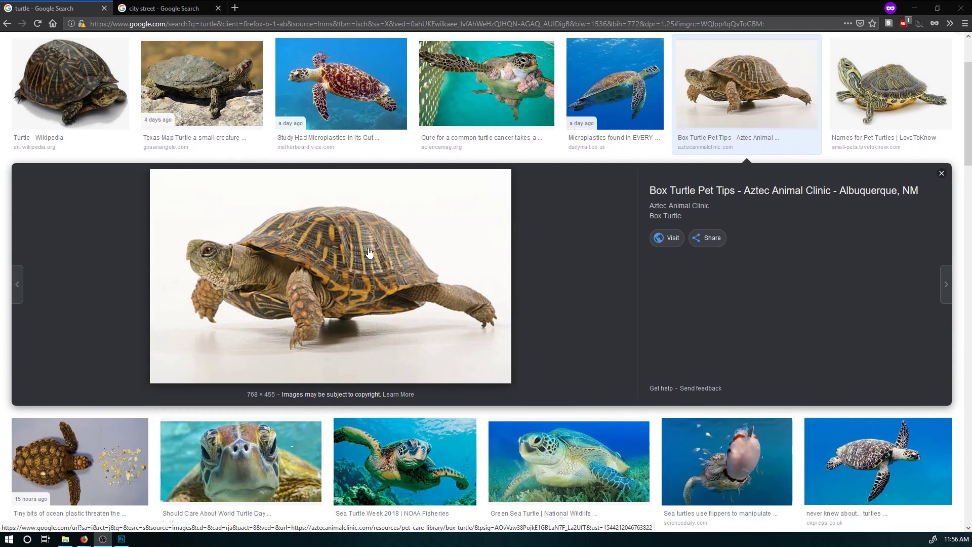
pyautogui.scroll(3, 369, 253)
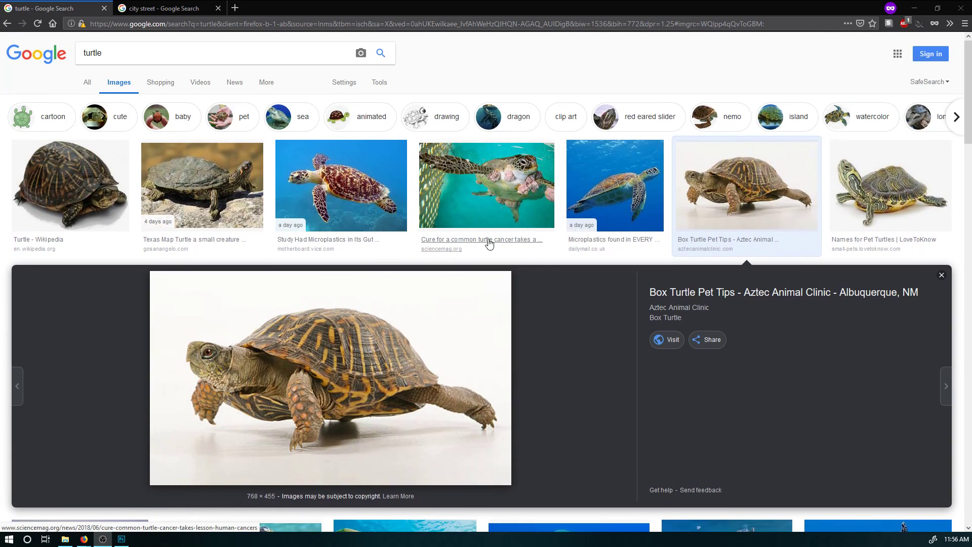
pyautogui.scroll(-3, 506, 243)
pyautogui.scroll(2, 499, 244)
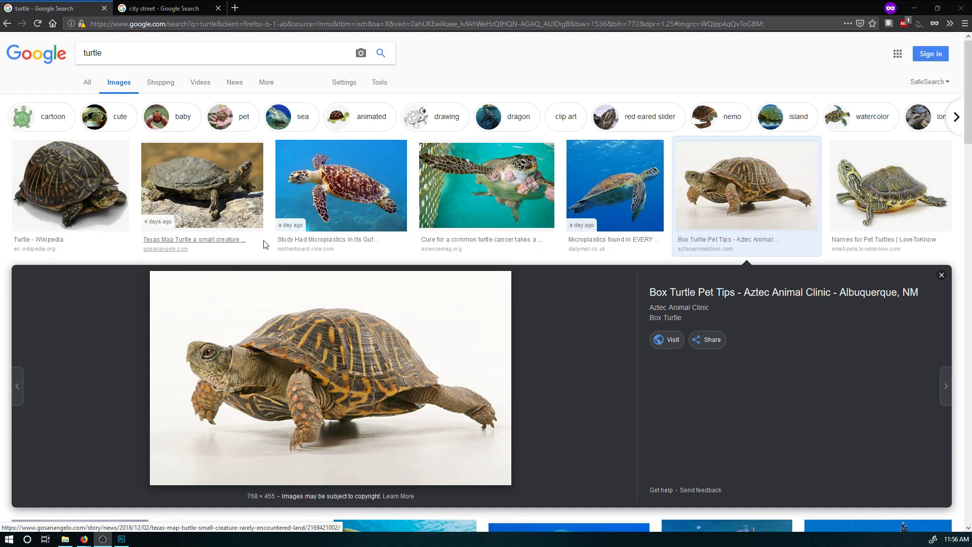
pyautogui.click(74, 187)
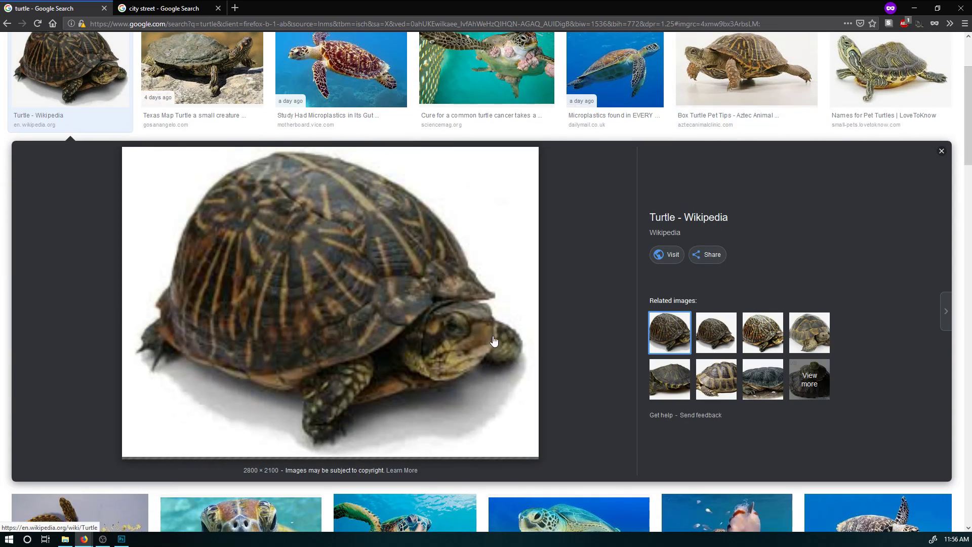
pyautogui.click(716, 379)
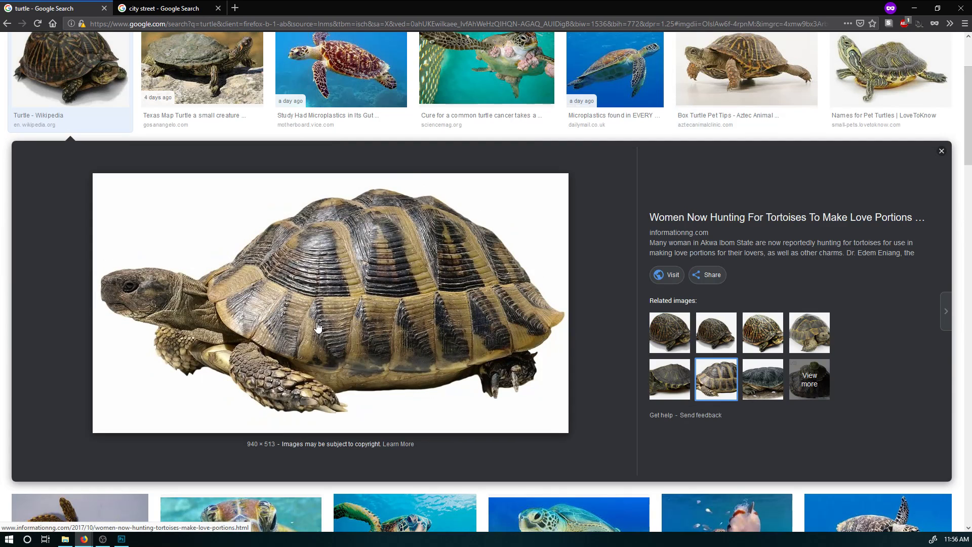
pyautogui.scroll(-2, 455, 354)
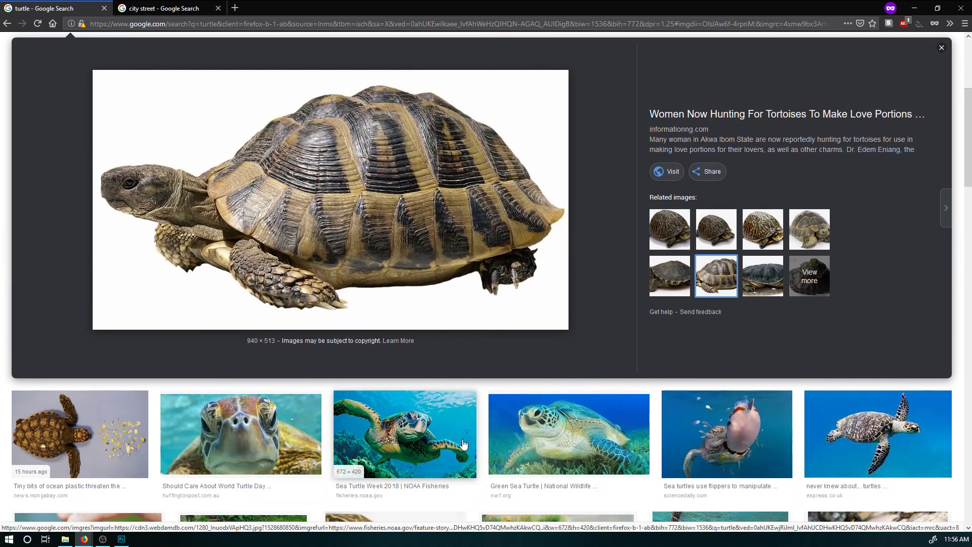
pyautogui.scroll(4, 464, 444)
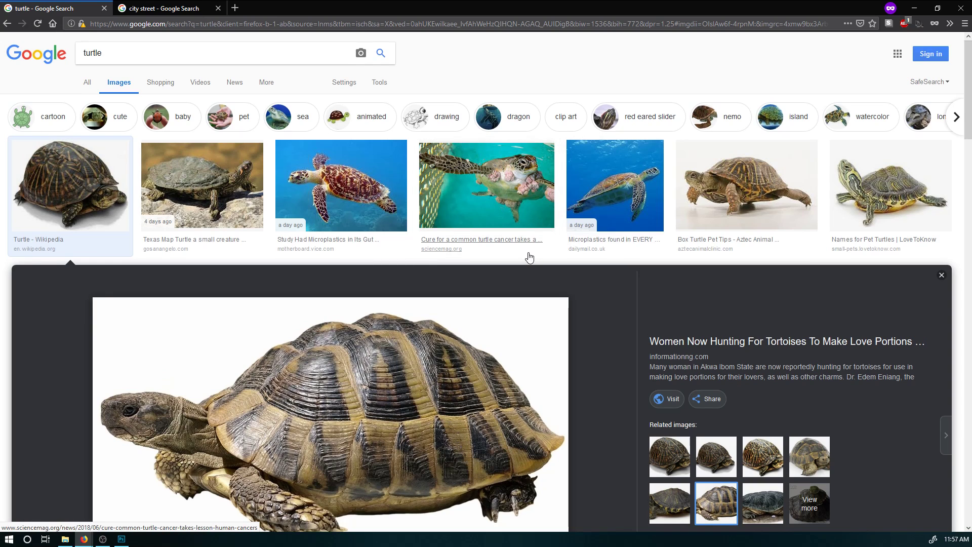
# Preview the Box Turtle Pet Tips image, compare it with the related Shutterstock land turtle, and return to the walking box turtle.
pyautogui.click(763, 204)
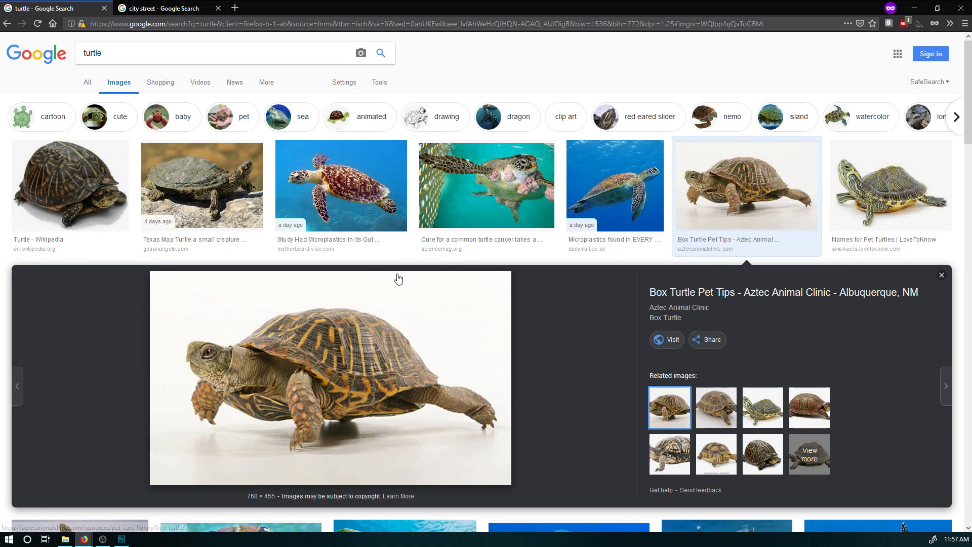
pyautogui.scroll(-1, 354, 348)
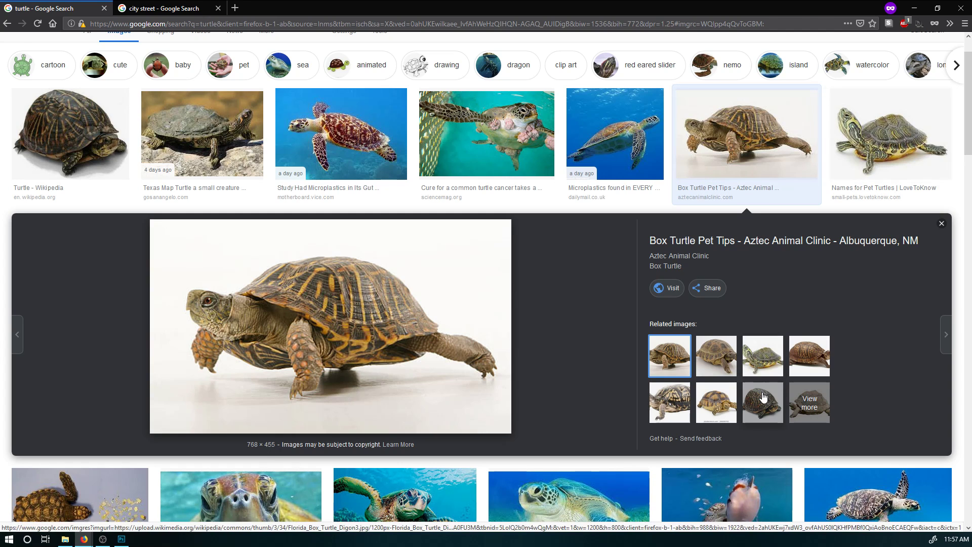
pyautogui.click(764, 397)
pyautogui.click(716, 402)
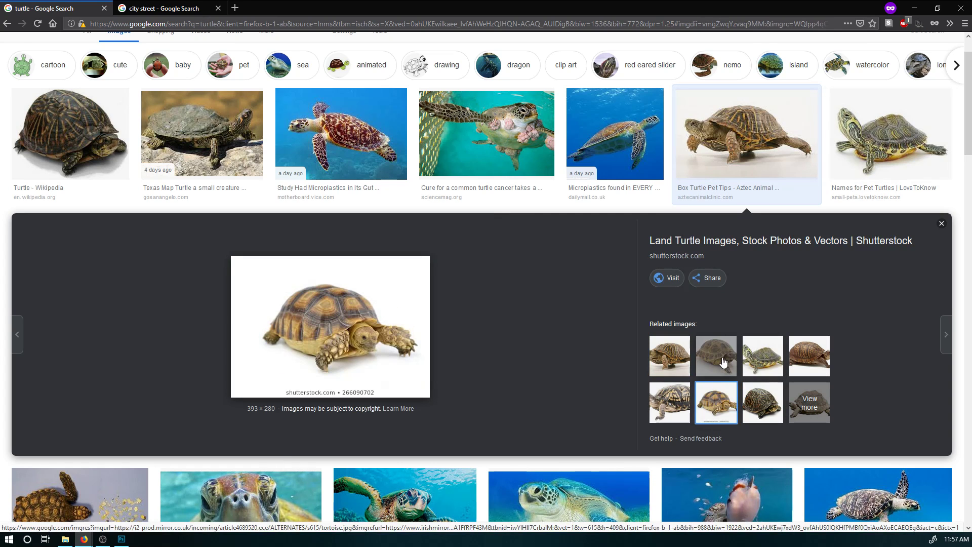
pyautogui.click(670, 356)
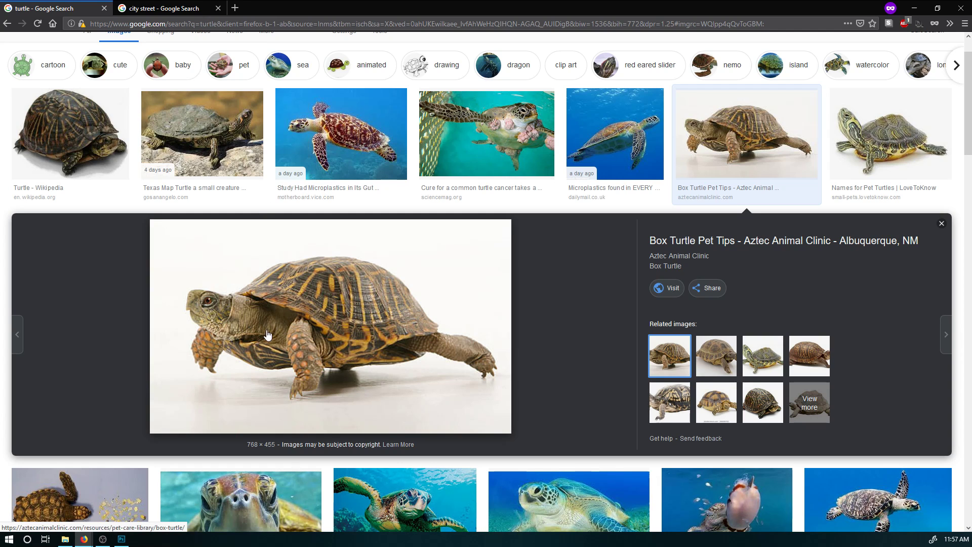
# Examine the walking box turtle photo against the surrounding turtle image results.
pyautogui.scroll(-2, 358, 288)
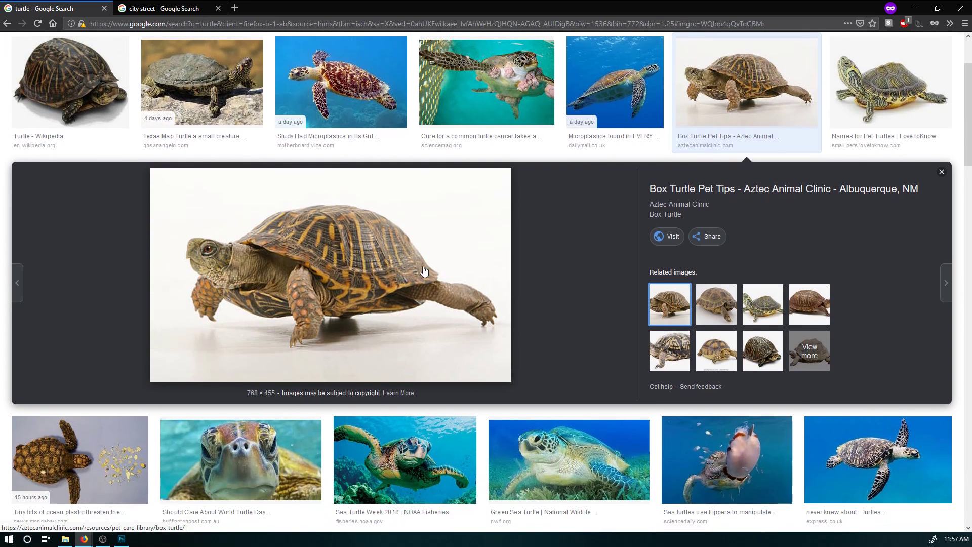
pyautogui.scroll(3, 311, 281)
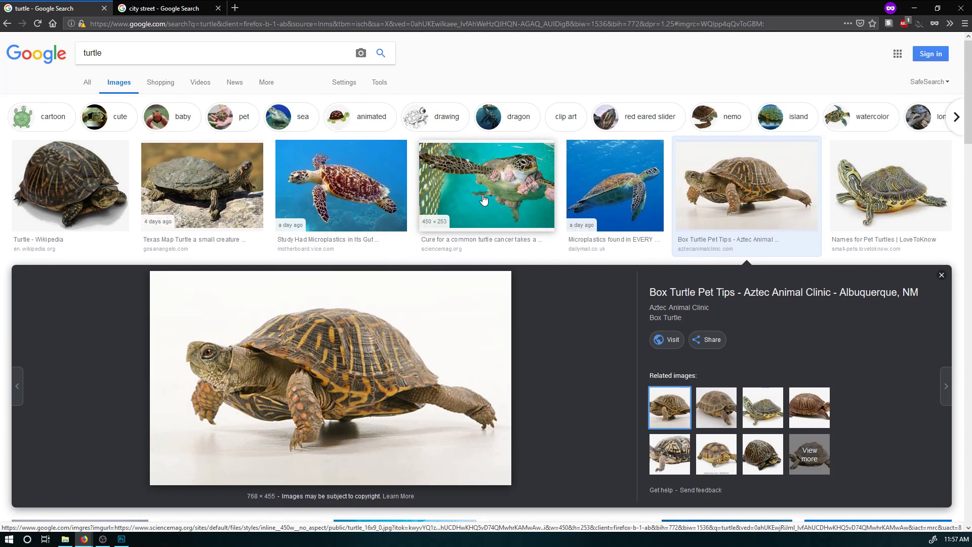
pyautogui.scroll(-2, 481, 265)
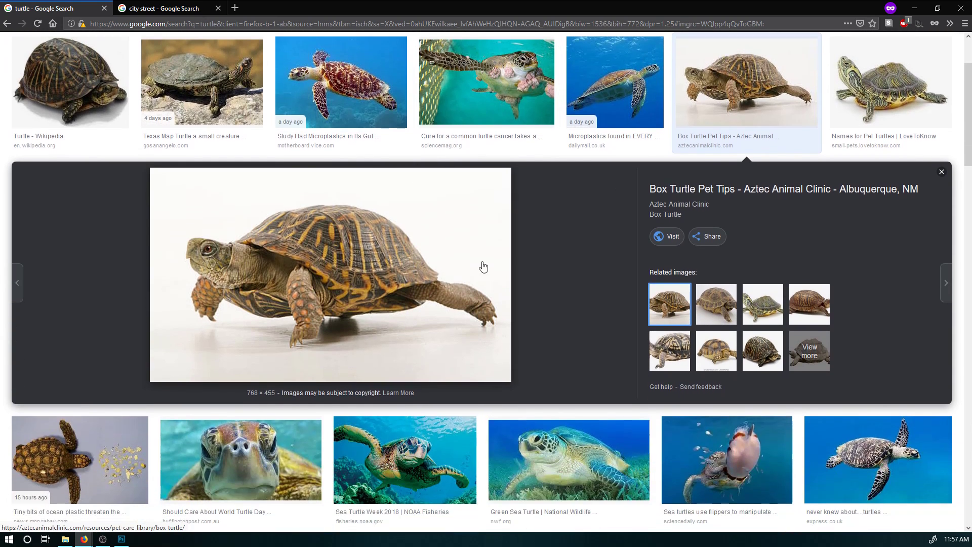
pyautogui.scroll(2, 480, 277)
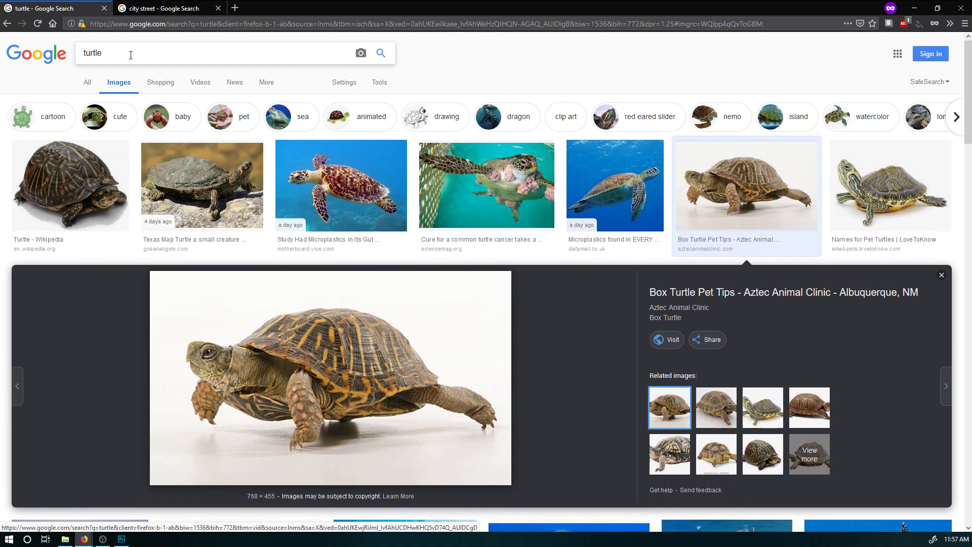
pyautogui.scroll(-2, 482, 285)
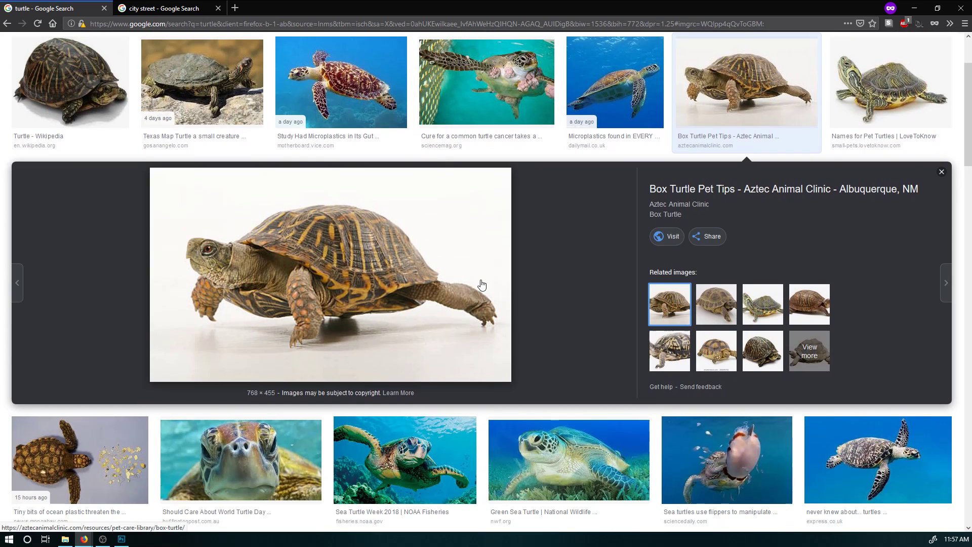
pyautogui.scroll(-1, 482, 285)
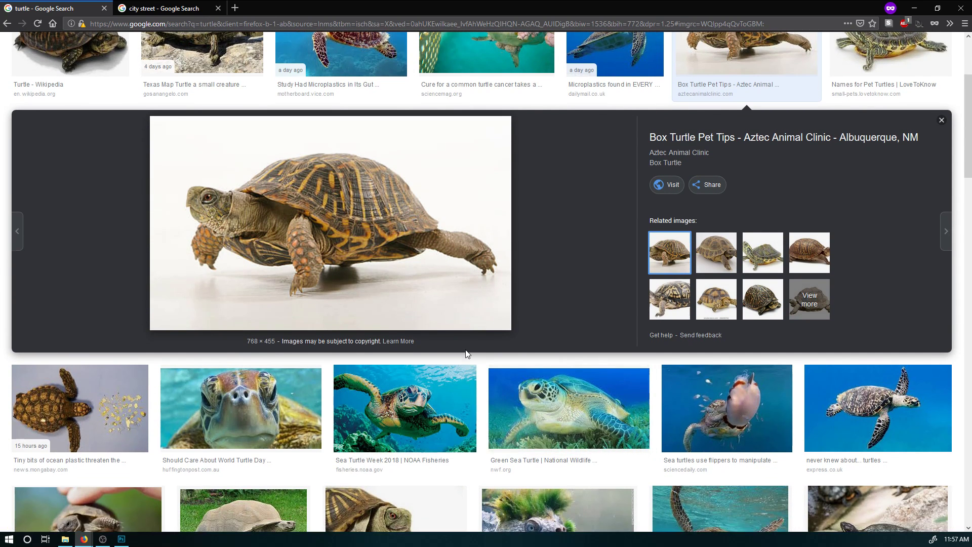
pyautogui.scroll(3, 466, 352)
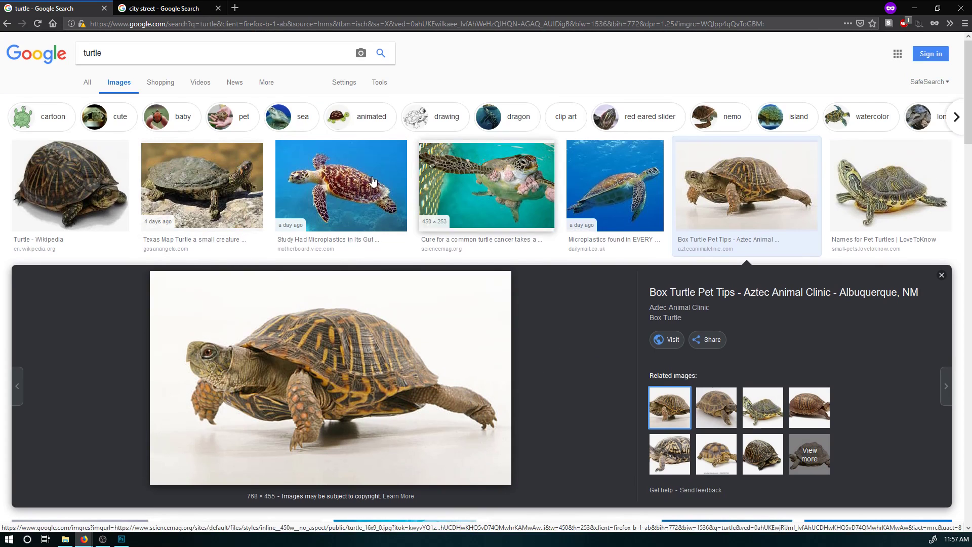
pyautogui.scroll(-1, 375, 205)
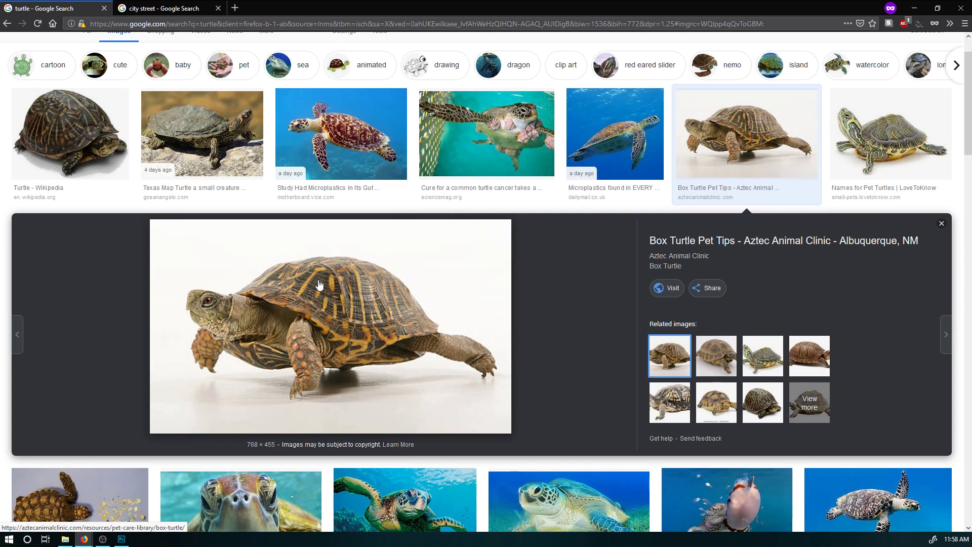
# Switch to the city street image search and examine its results and the Jooinn crosswalk street photo.
pyautogui.click(171, 7)
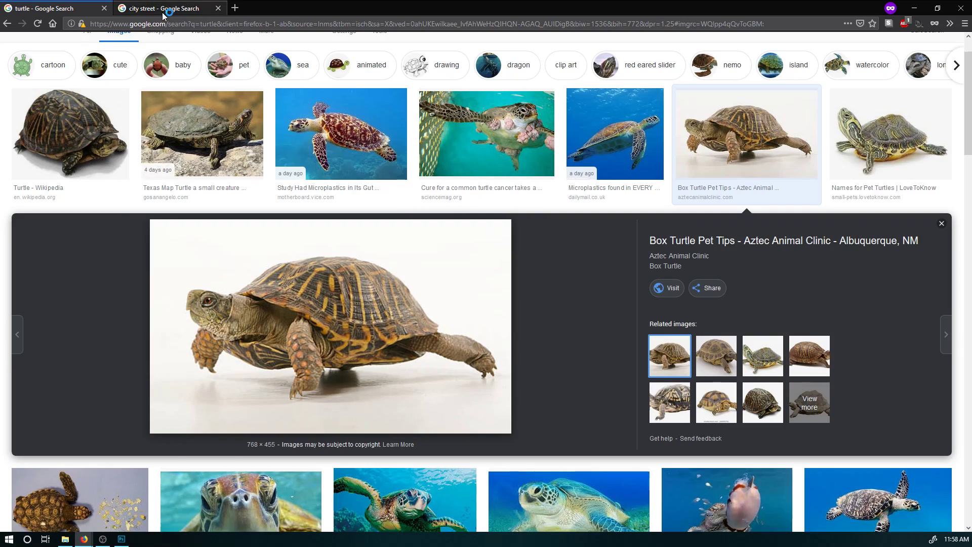
pyautogui.scroll(6, 192, 342)
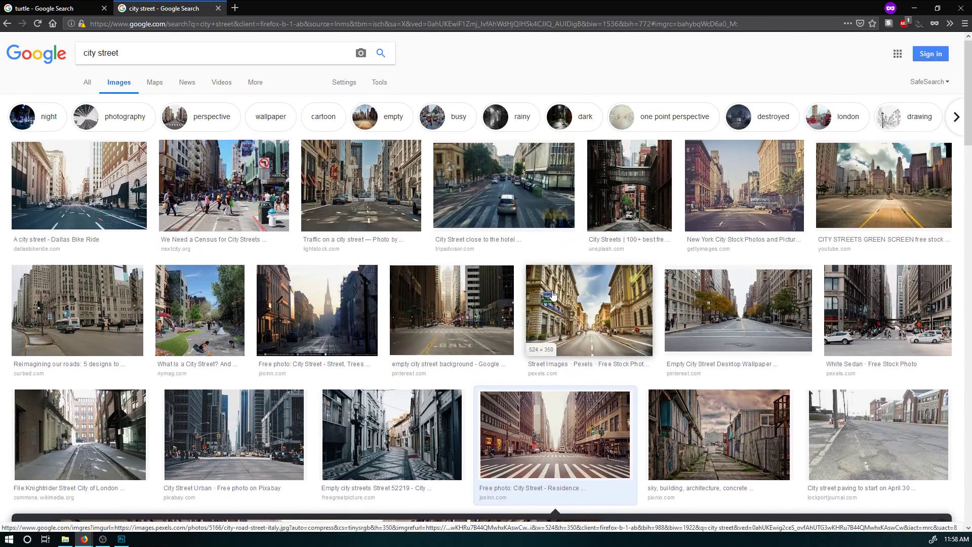
pyautogui.scroll(-5, 525, 347)
pyautogui.scroll(-2, 415, 326)
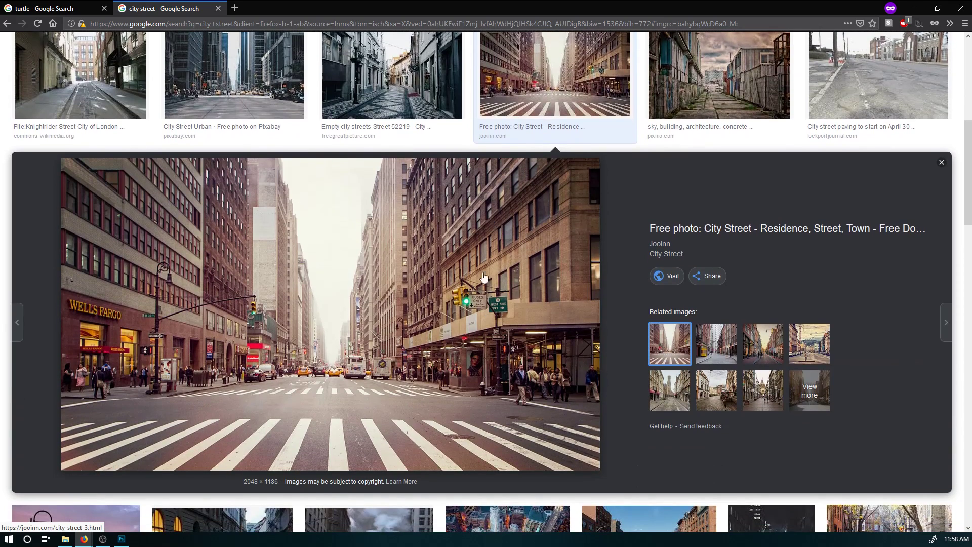
pyautogui.scroll(7, 387, 339)
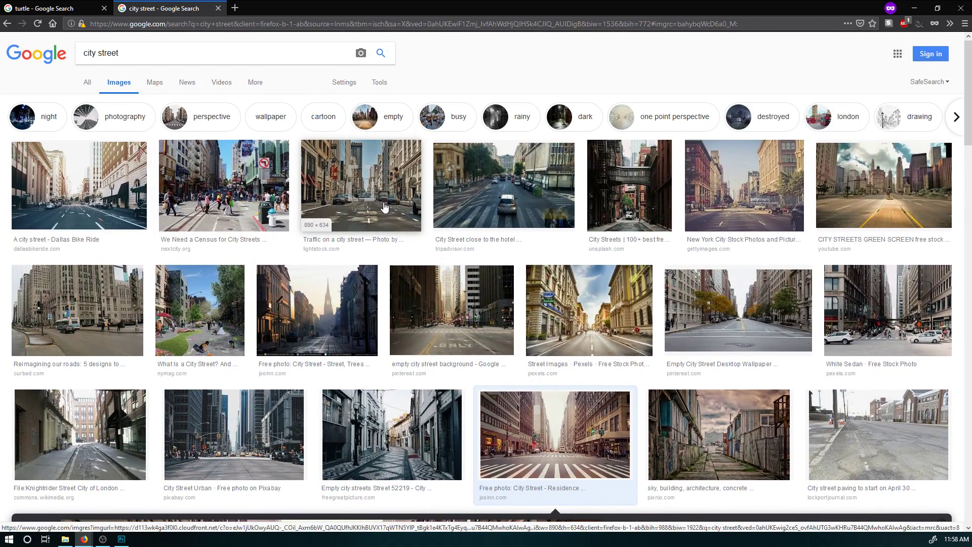
pyautogui.scroll(-2, 390, 208)
pyautogui.scroll(-2, 392, 202)
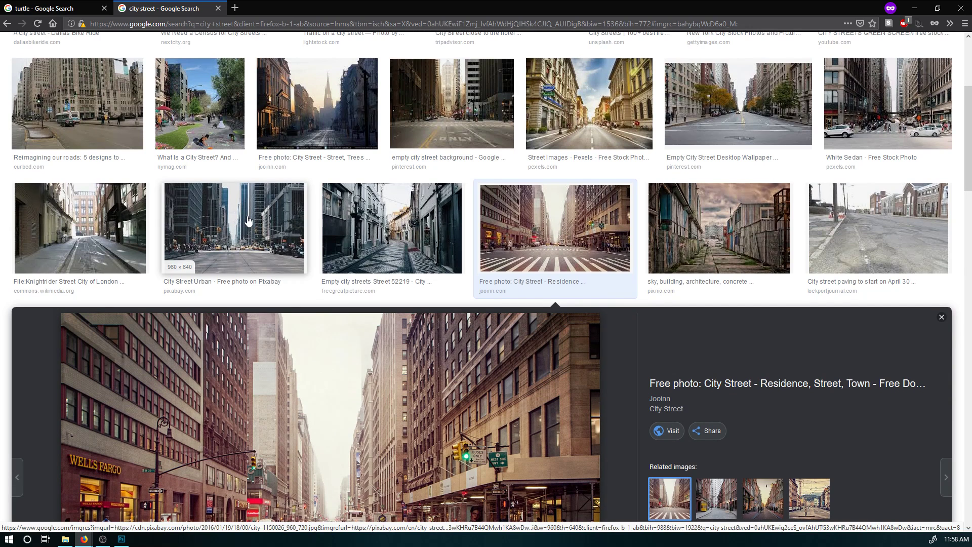
pyautogui.scroll(-1, 577, 176)
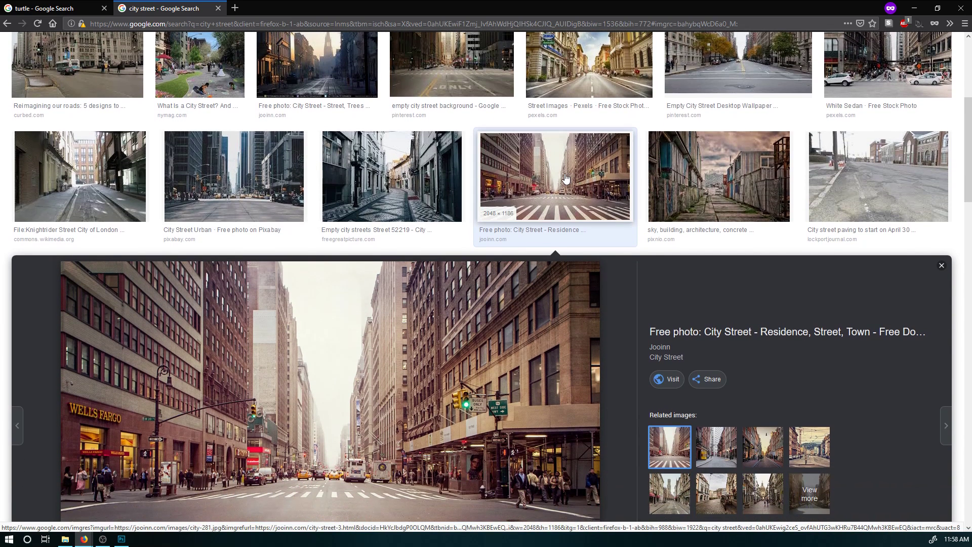
# Preview the Pixnio picture of the wooden alley and reopen the Jooinn crosswalk street photo.
pyautogui.click(708, 156)
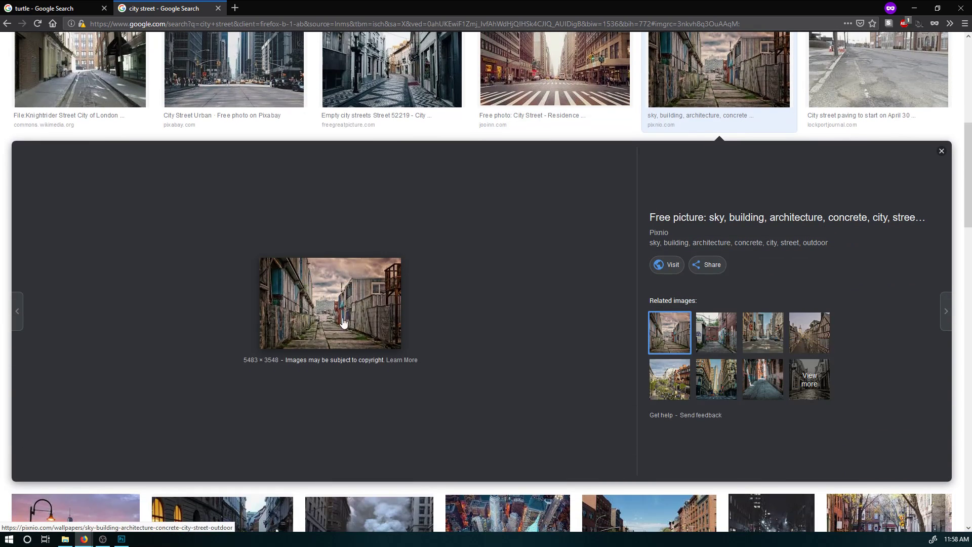
pyautogui.scroll(1, 353, 339)
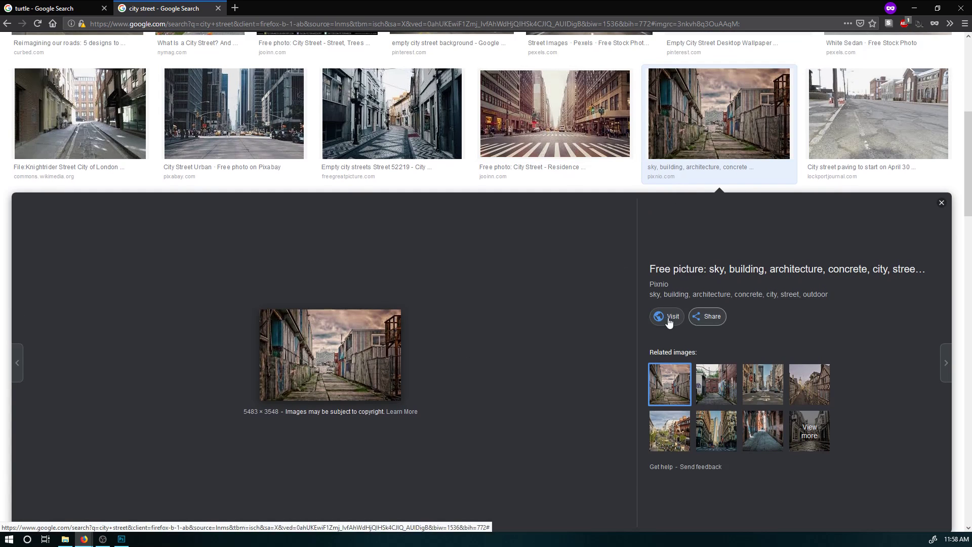
pyautogui.click(551, 130)
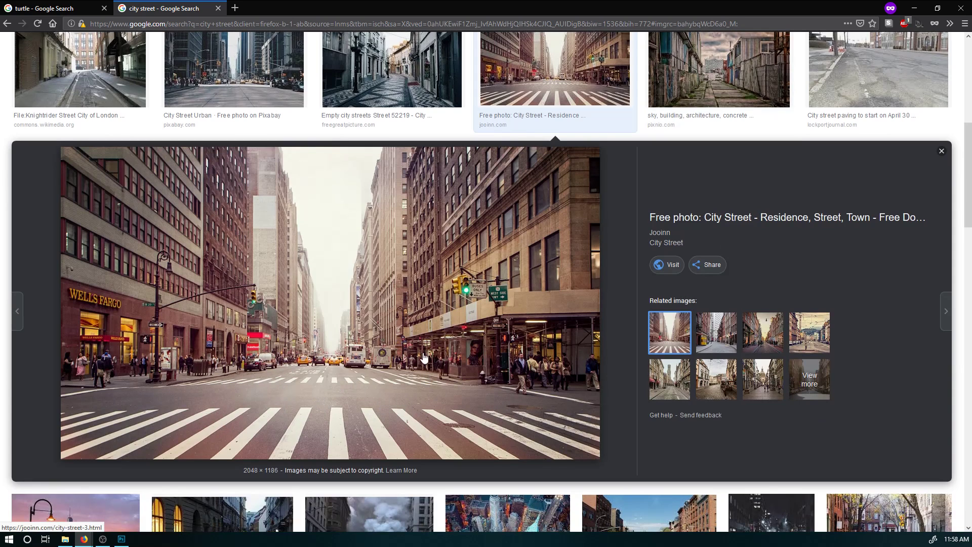
# Preview the Pinterest empty city street background and the Jooinn street photo with the church spire, comparing them with neighbouring results.
pyautogui.scroll(2, 354, 321)
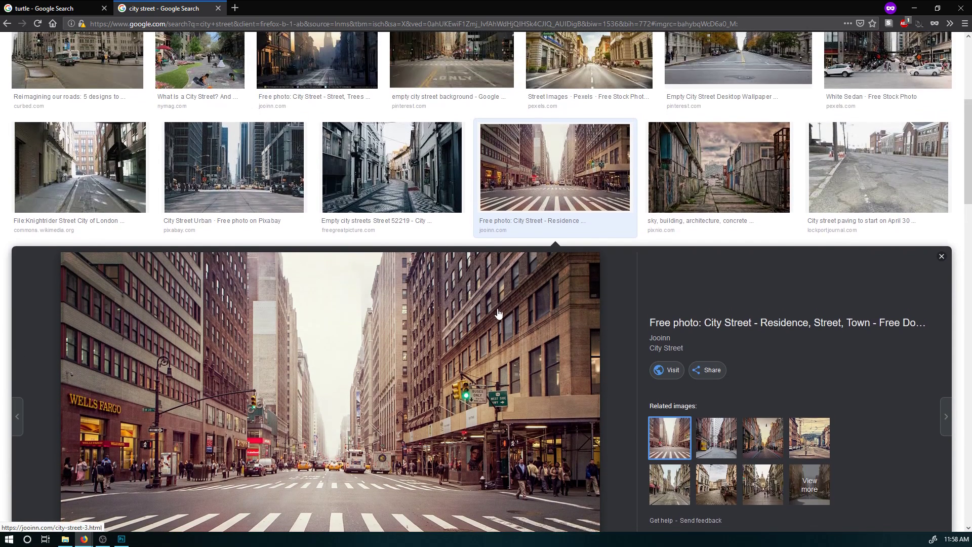
pyautogui.scroll(1, 832, 131)
pyautogui.scroll(1, 496, 218)
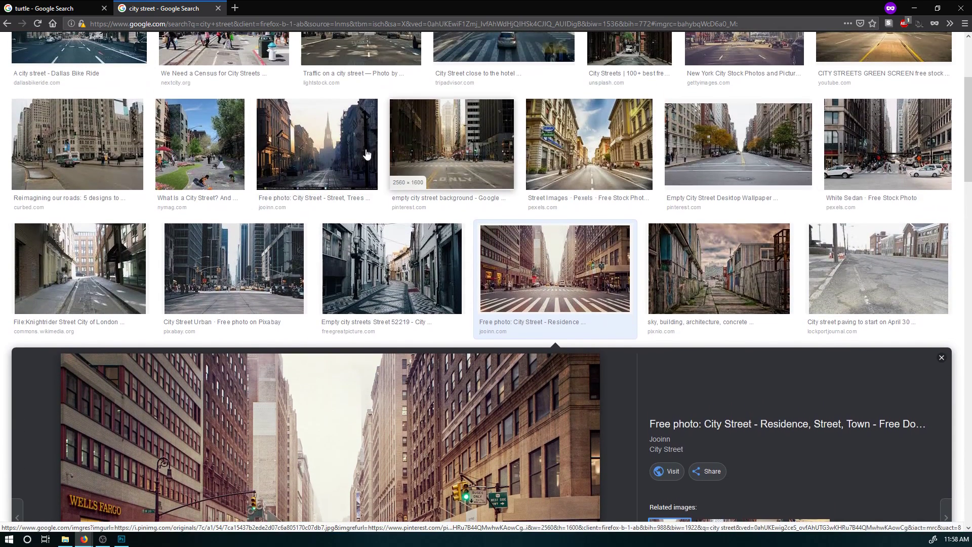
pyautogui.click(452, 152)
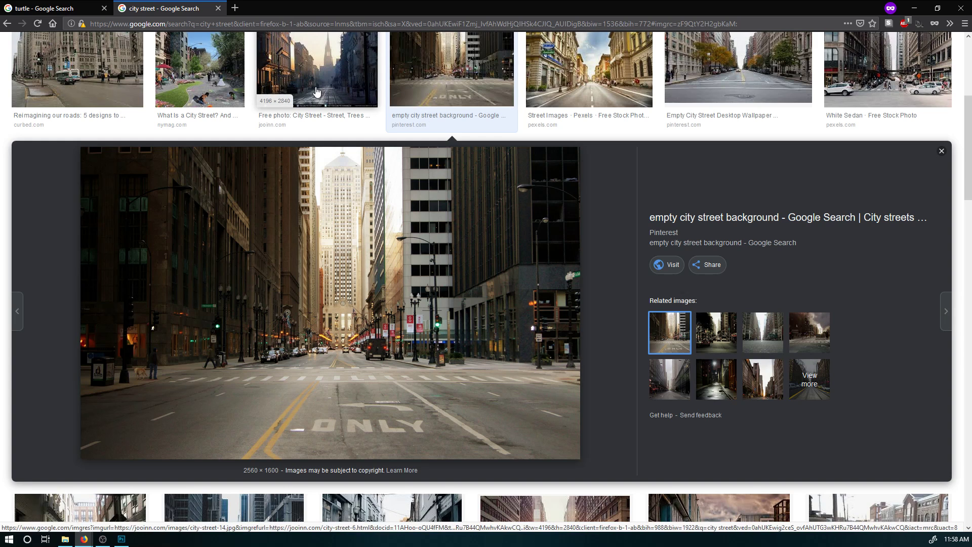
pyautogui.click(316, 64)
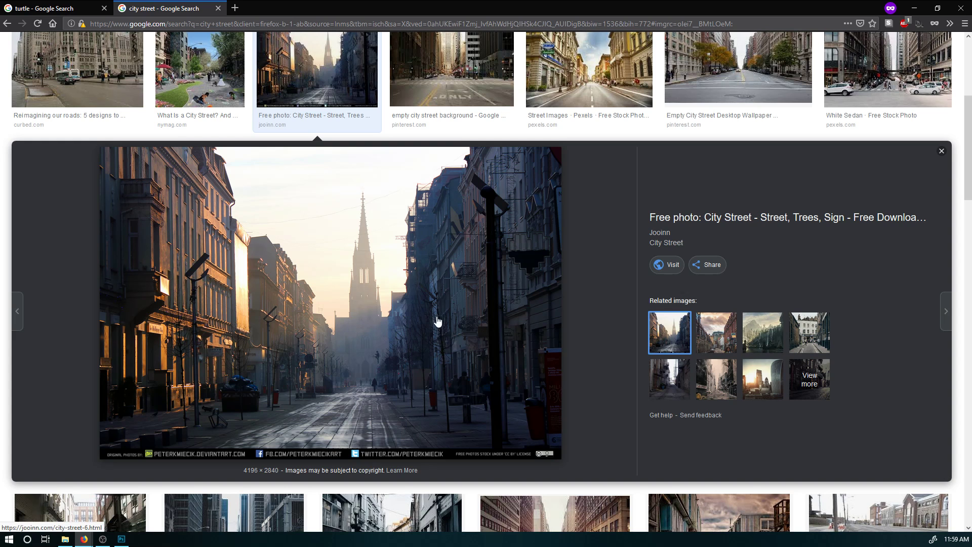
pyautogui.scroll(-4, 425, 354)
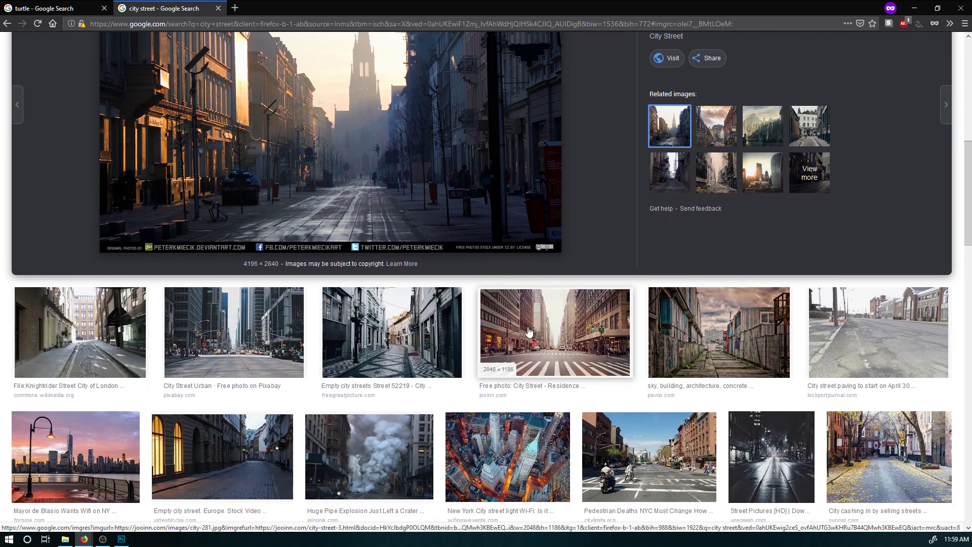
pyautogui.scroll(5, 538, 337)
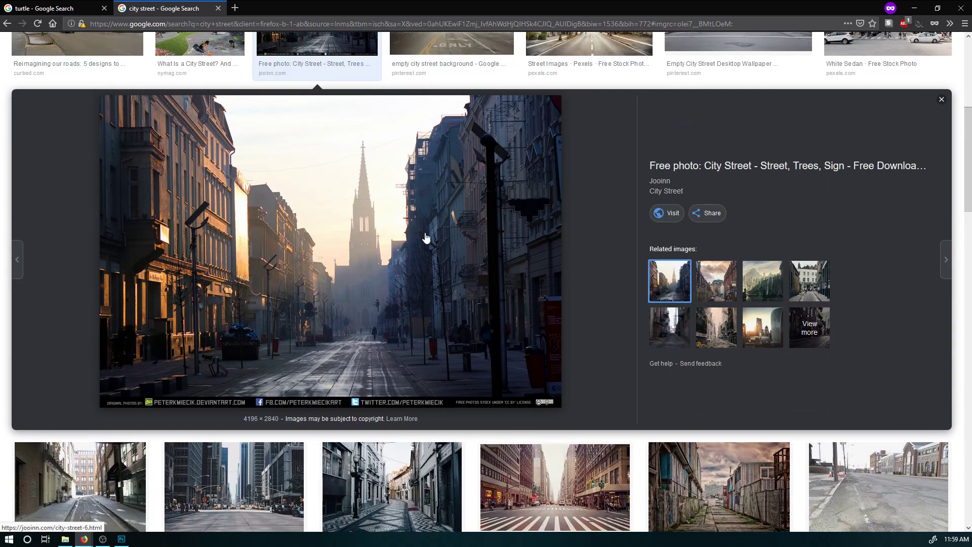
# Preview the Pexels white sedan street photo and its related goodstock.photos picture of cars approaching on a busy city street.
pyautogui.scroll(1, 411, 231)
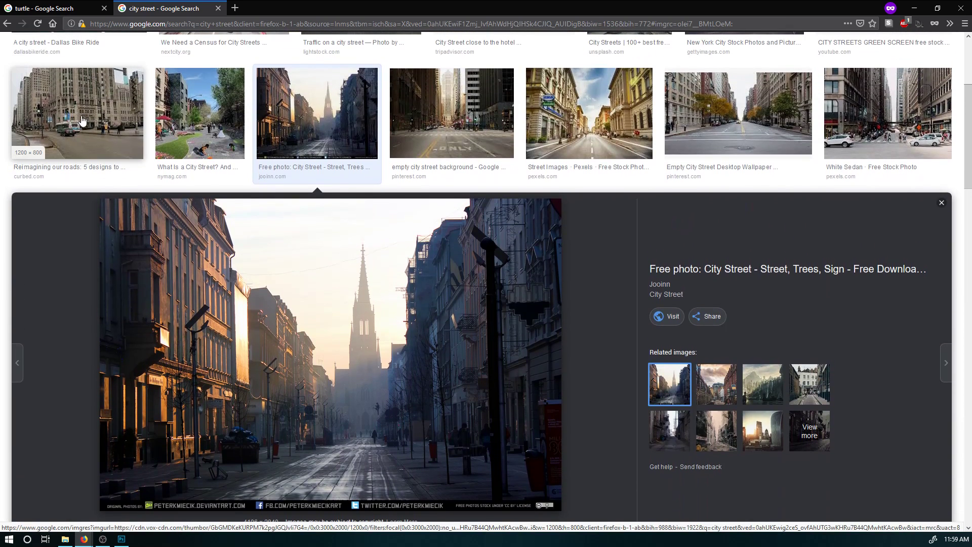
pyautogui.click(727, 116)
pyautogui.click(885, 119)
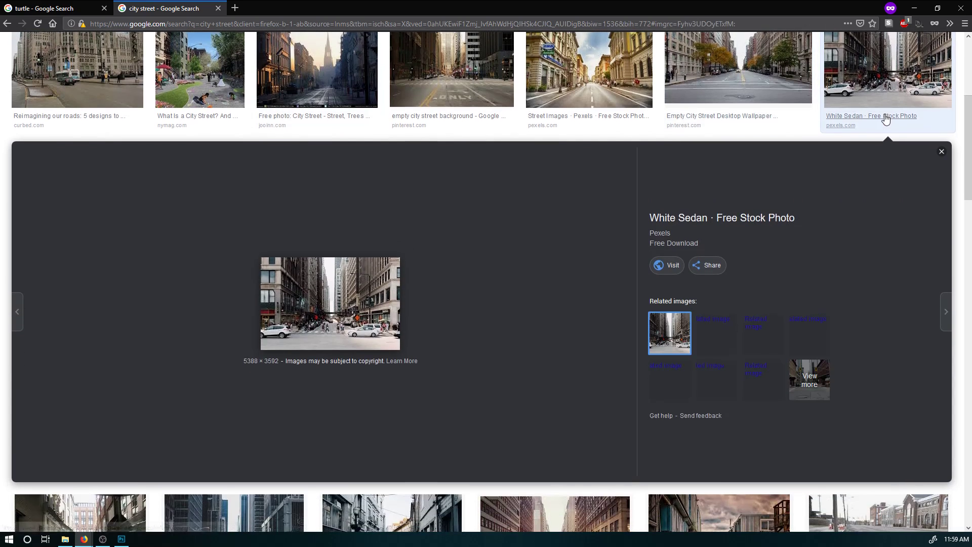
pyautogui.scroll(-2, 739, 228)
pyautogui.click(716, 282)
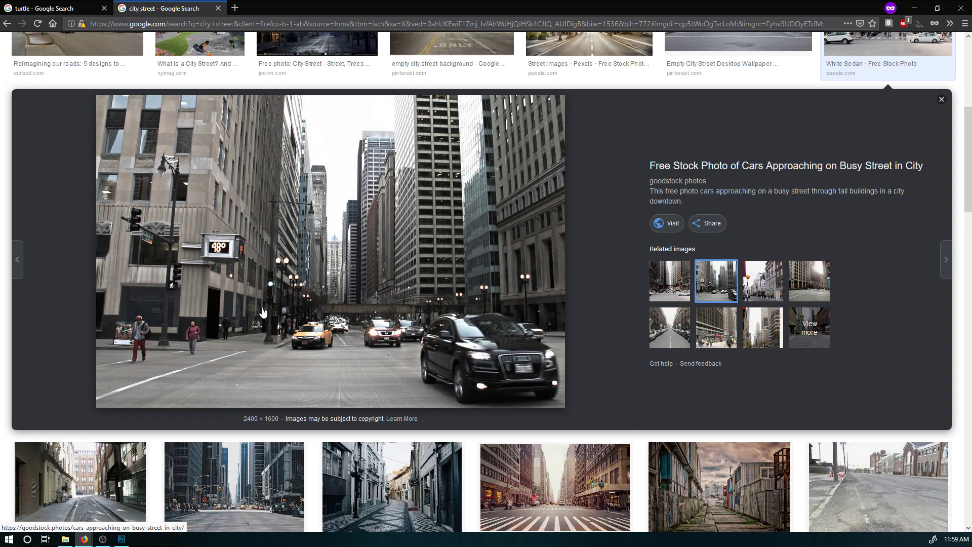
pyautogui.rightClick(320, 233)
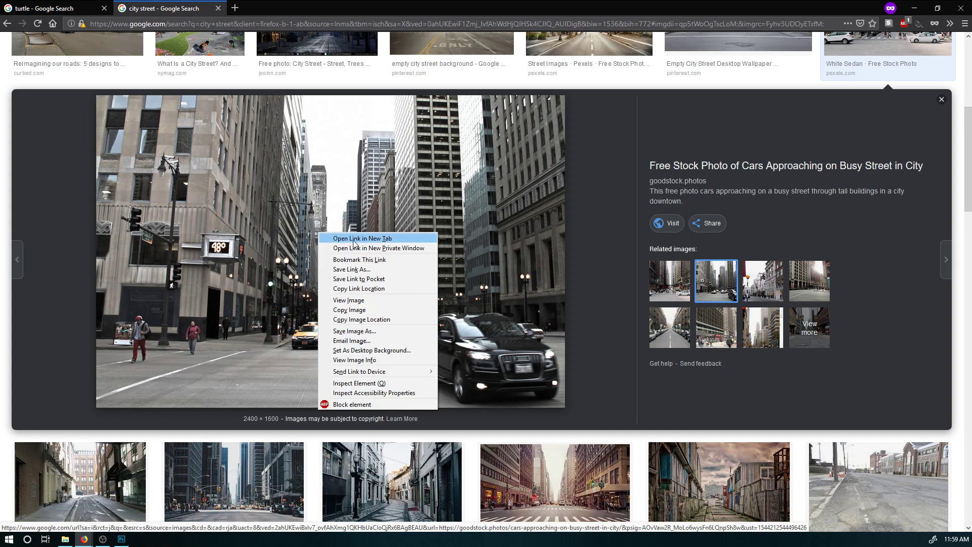
pyautogui.click(607, 4)
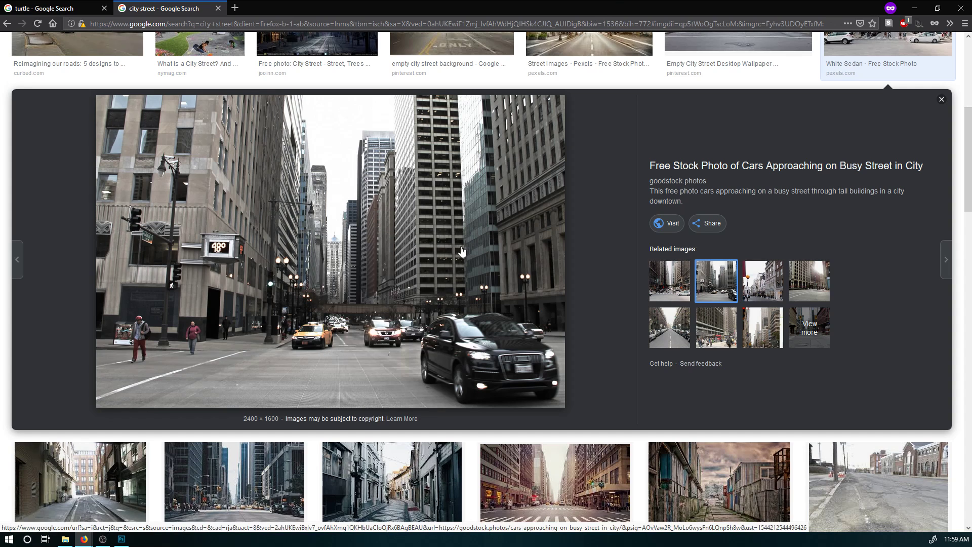
pyautogui.rightClick(357, 215)
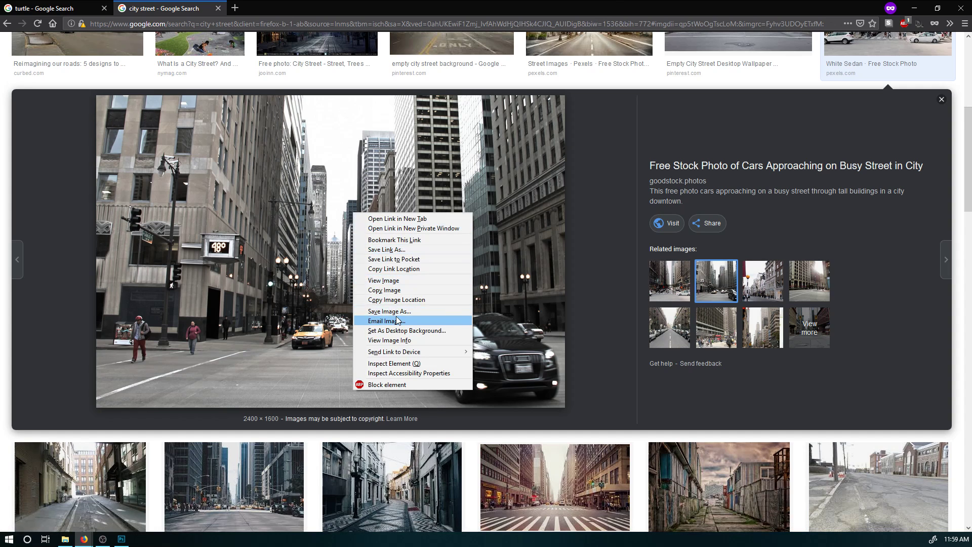
pyautogui.click(578, 5)
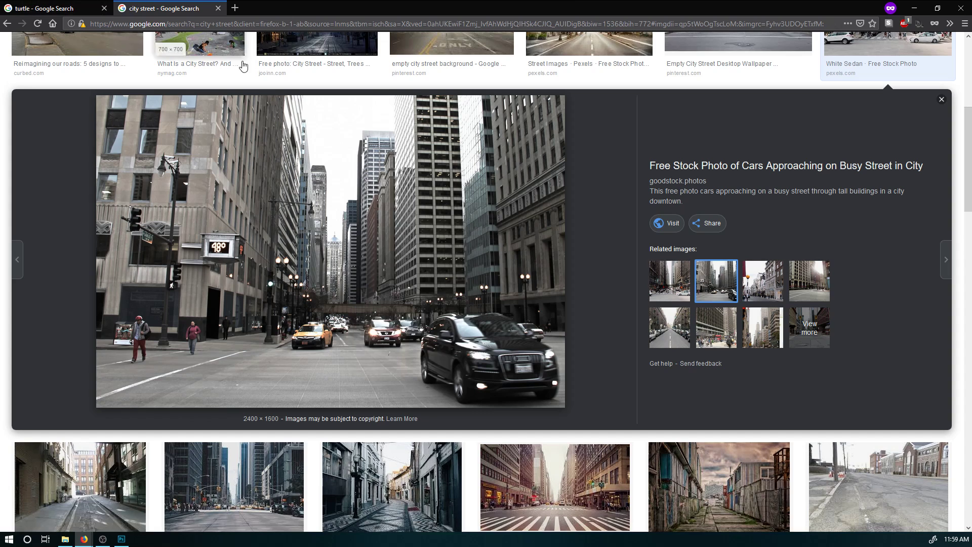
# Reopen the Jooinn crosswalk street photo among the city street results and copy its image.
pyautogui.scroll(-2, 545, 287)
pyautogui.click(547, 398)
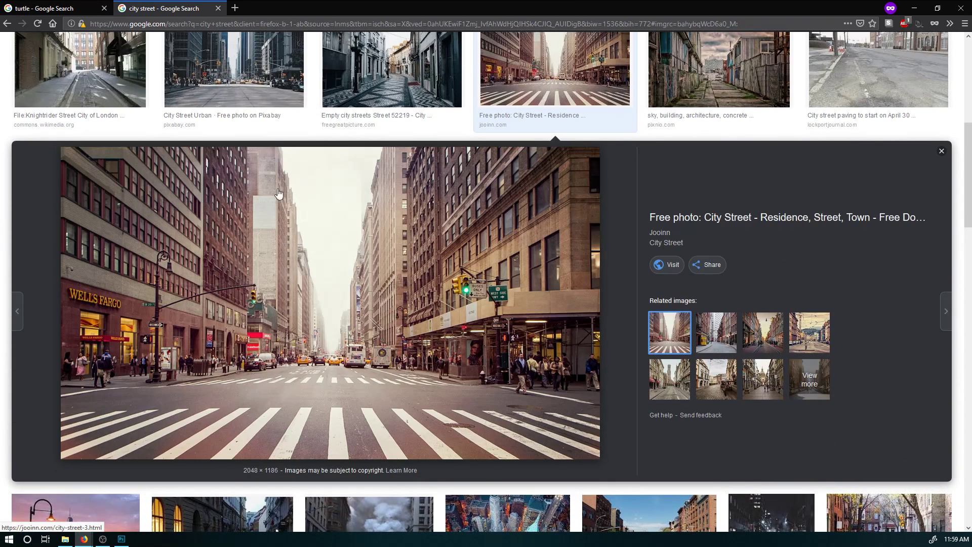
pyautogui.rightClick(333, 261)
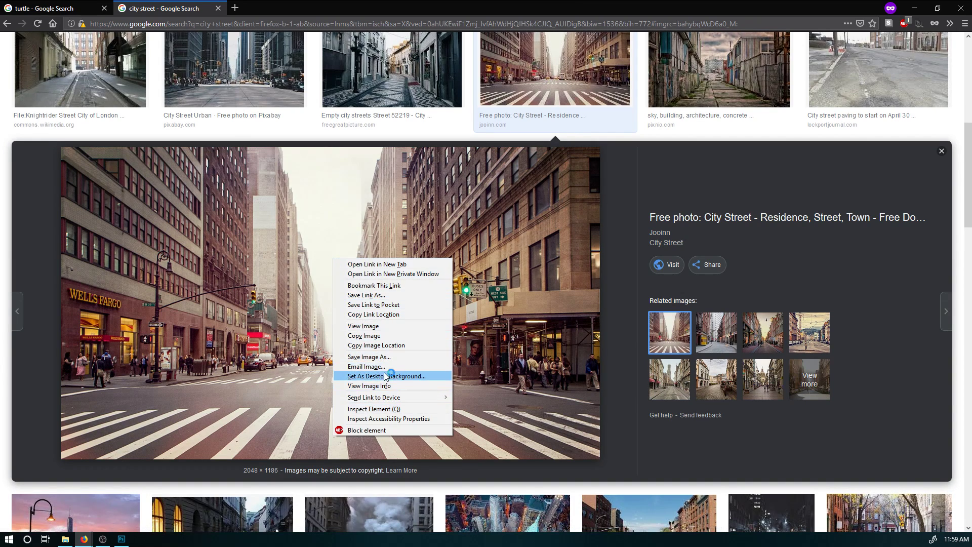
pyautogui.click(366, 336)
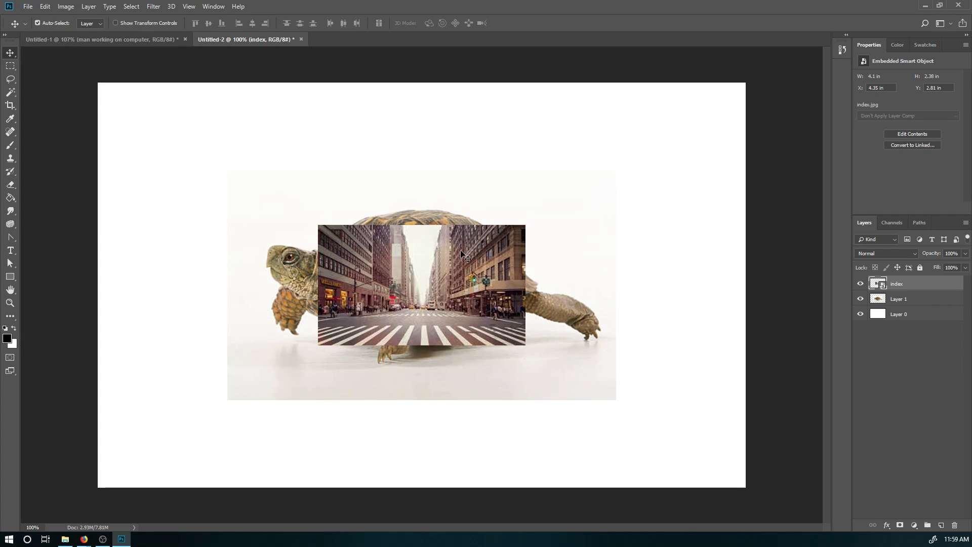
# In Photoshop, delete the old turtle and small street image layers and paste the copied crosswalk street photo.
pyautogui.moveTo(573, 202); pyautogui.dragTo(543, 224)
pyautogui.press('Delete')
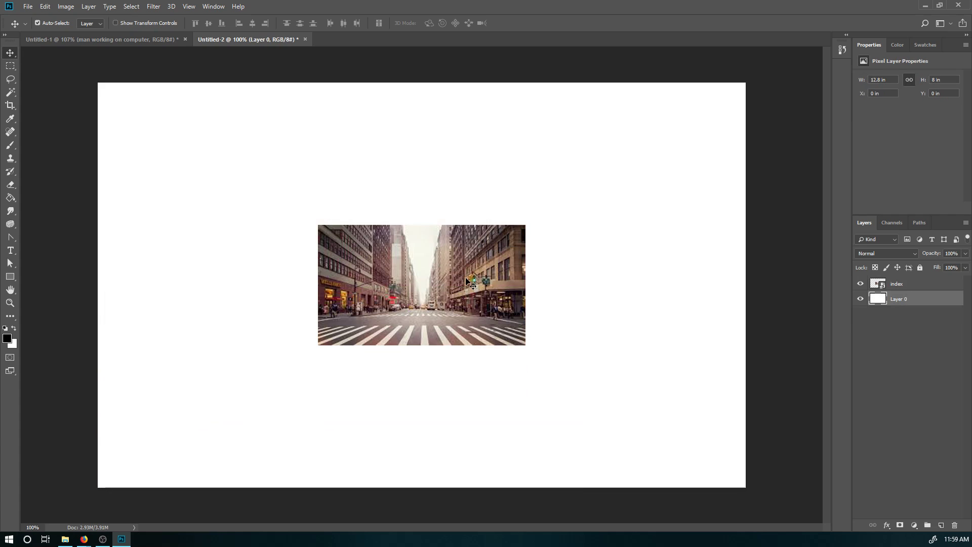
pyautogui.click(467, 277)
pyautogui.press('Delete')
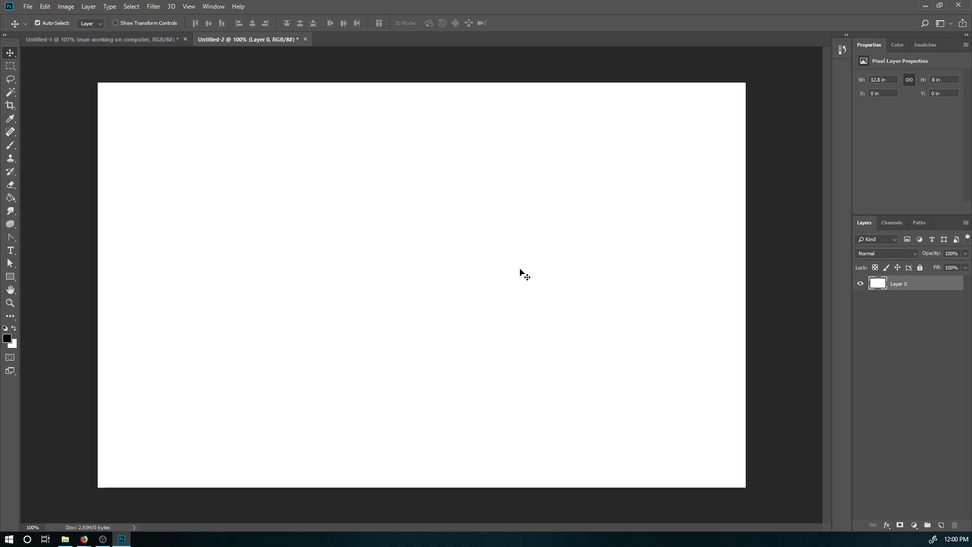
pyautogui.hotkey('ctrl', 'v')
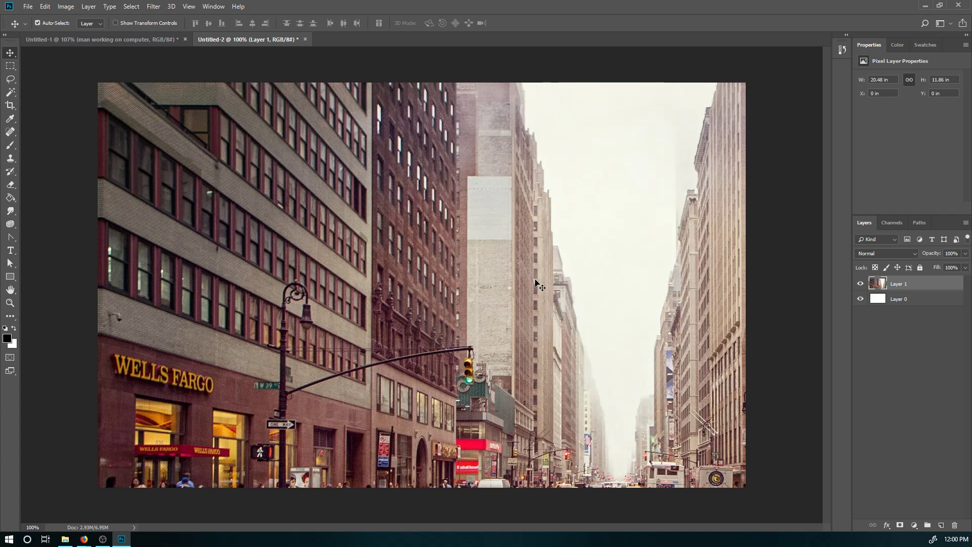
# Return to the turtle image search in Firefox and copy the Aztec Animal Clinic box turtle photo.
pyautogui.hotkey('alt', 'Tab')
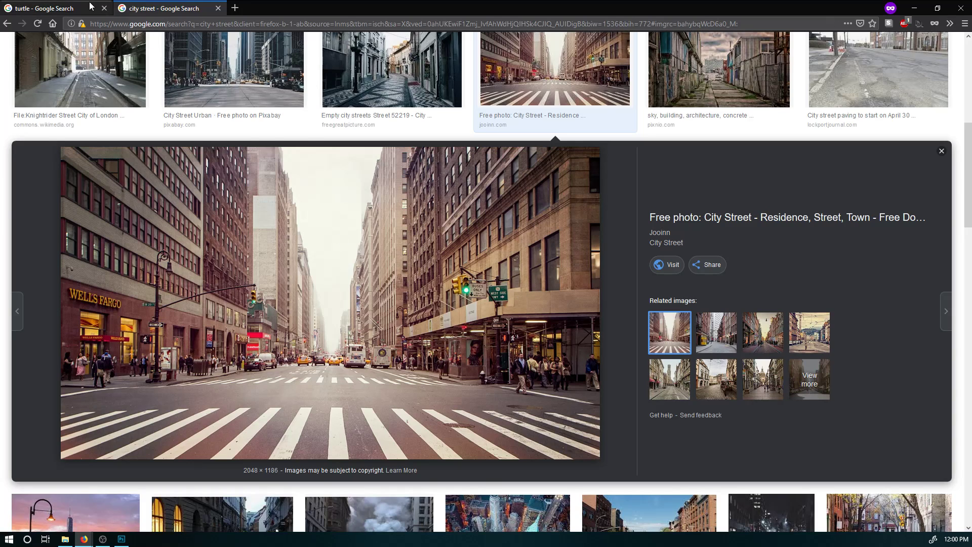
pyautogui.click(71, 8)
pyautogui.rightClick(339, 287)
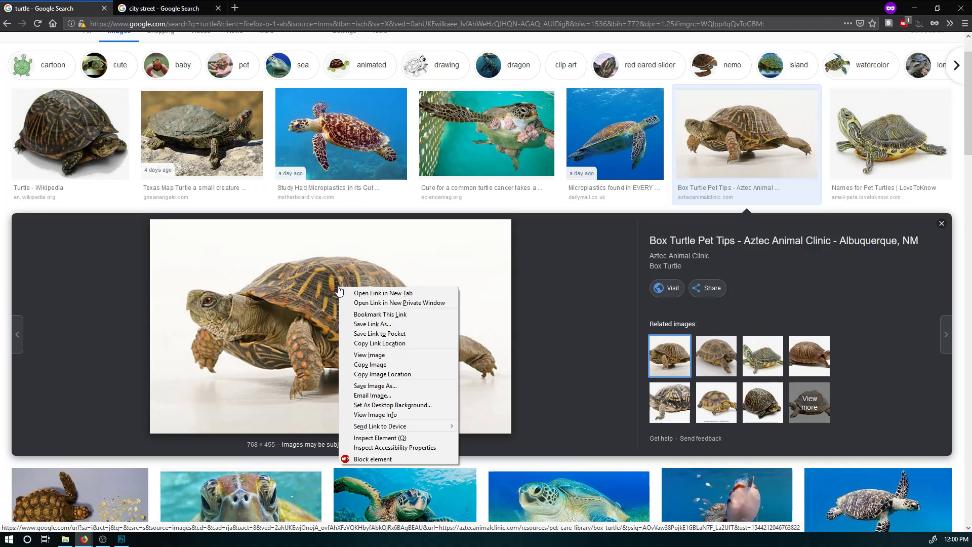
pyautogui.click(387, 364)
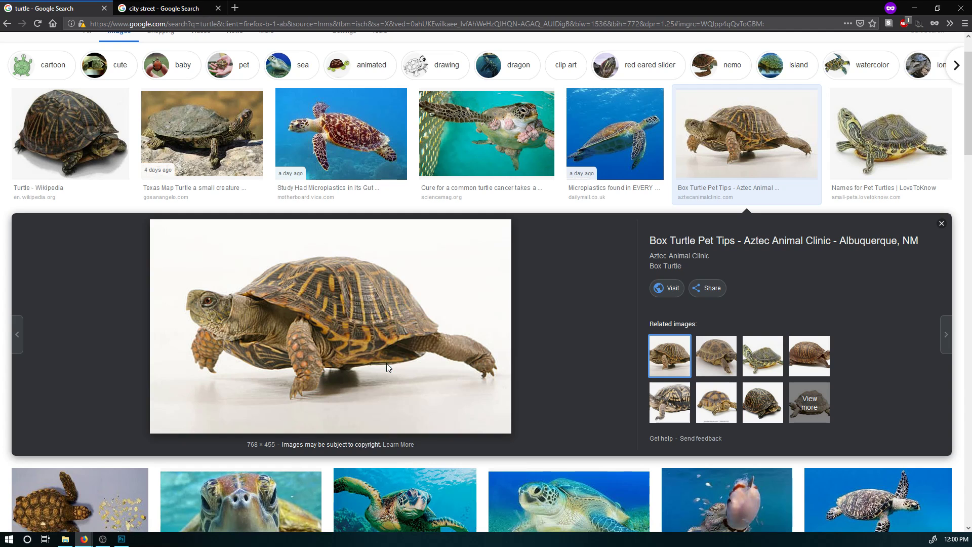
# Paste the turtle photo over the street picture in Photoshop and shift it toward the canvas's upper right.
pyautogui.hotkey('alt', 'Tab')
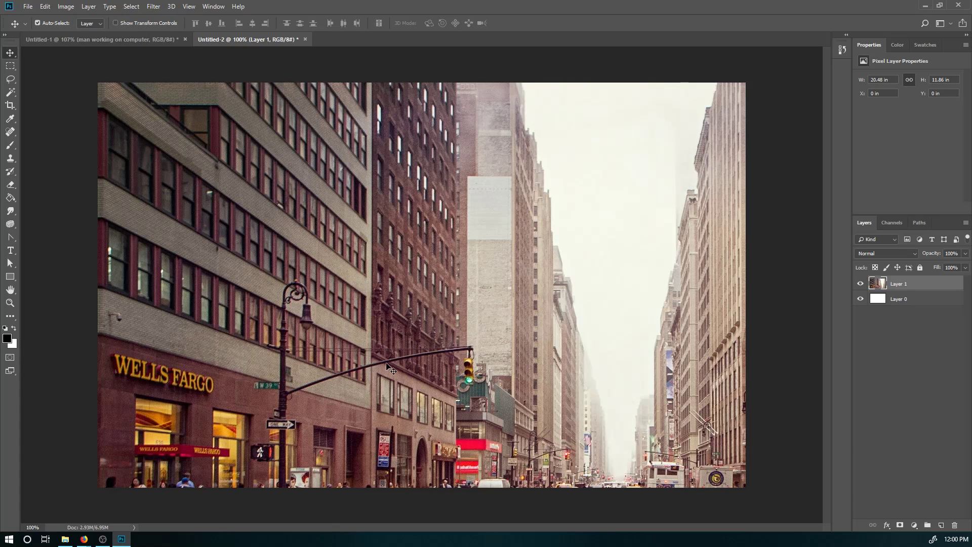
pyautogui.click(44, 6)
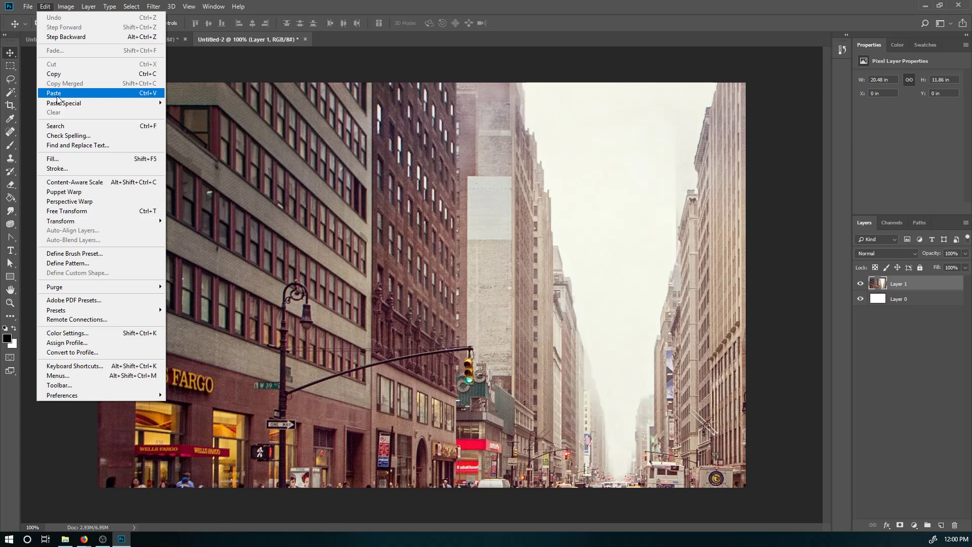
pyautogui.click(92, 95)
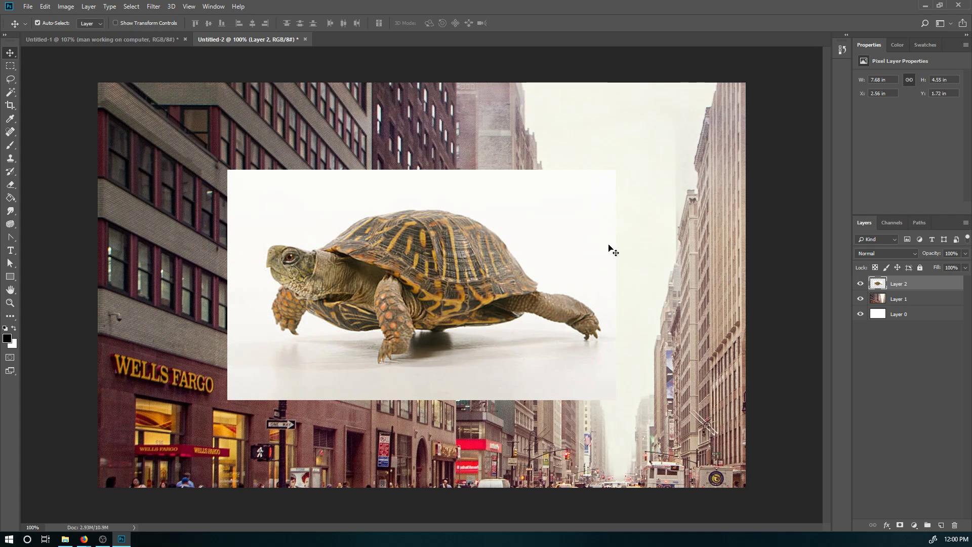
pyautogui.moveTo(478, 299); pyautogui.dragTo(539, 239)
# Check the save and copy options for the turtle photo in Firefox, then return to Photoshop.
pyautogui.hotkey('alt', 'Tab')
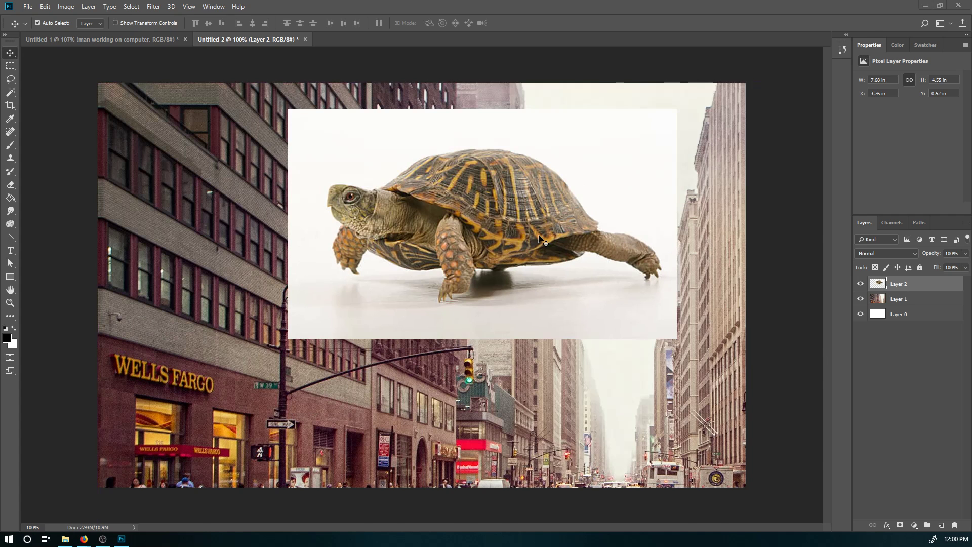
pyautogui.rightClick(304, 277)
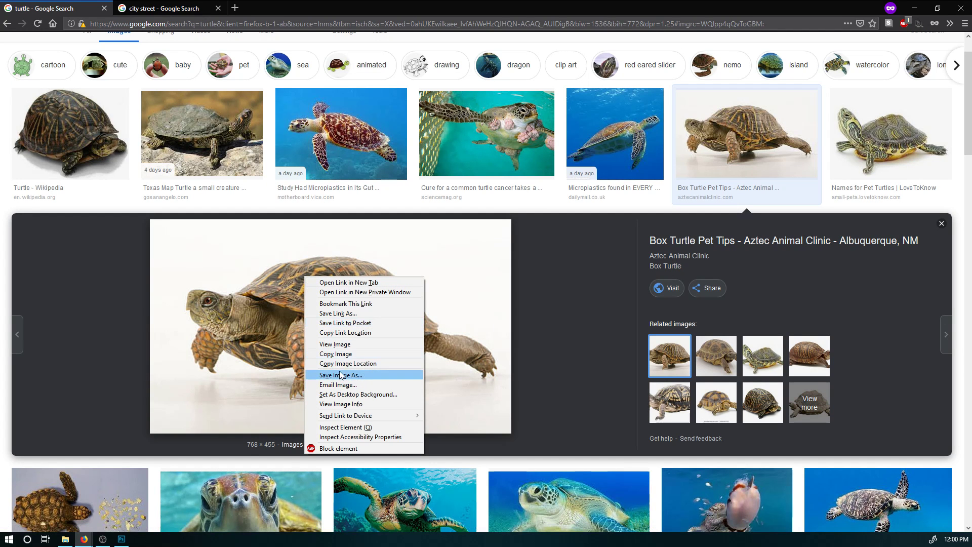
pyautogui.press('Escape')
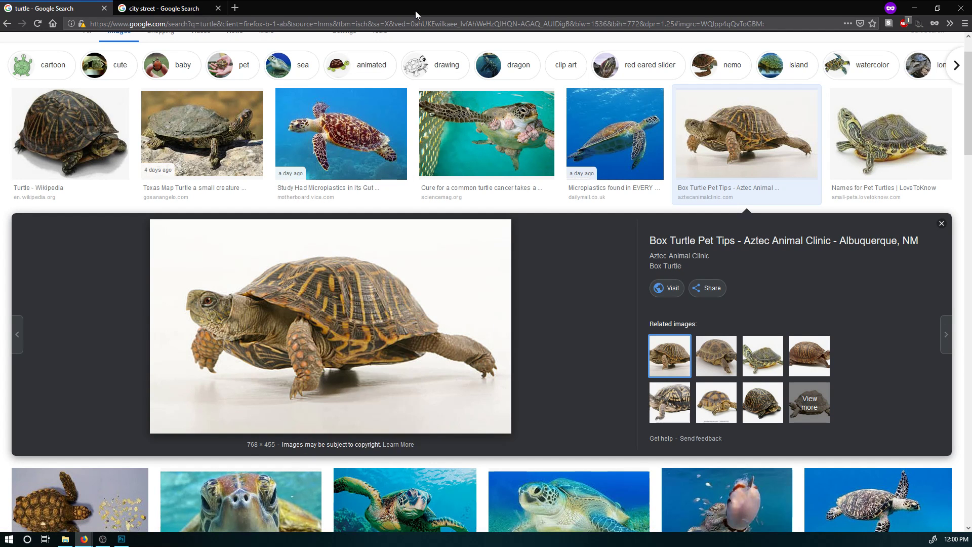
pyautogui.hotkey('alt', 'Tab')
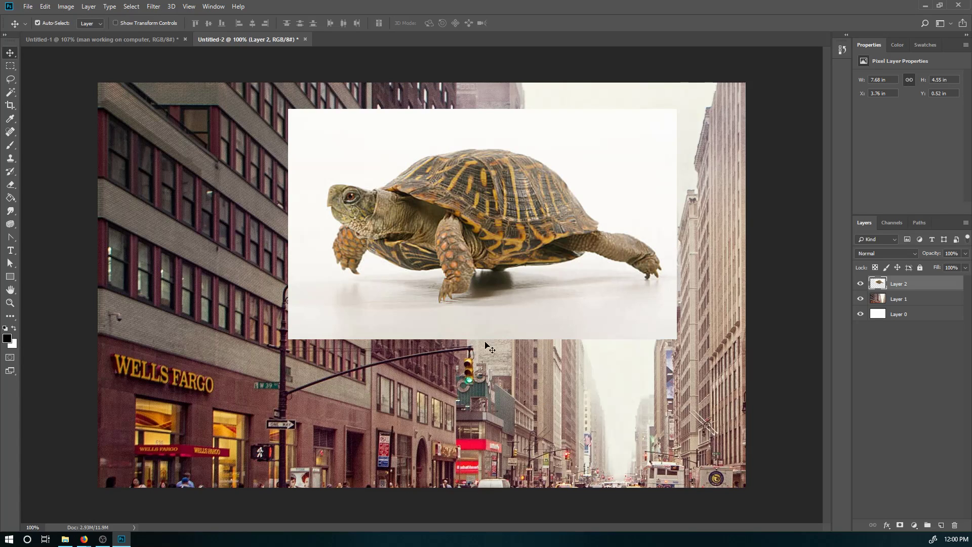
# Move the turtle photo to about X 2.65 in, Y 1.73 in, near the middle of the canvas.
pyautogui.moveTo(461, 218); pyautogui.dragTo(404, 279)
pyautogui.press('z')
pyautogui.moveTo(516, 334); pyautogui.dragTo(495, 322)
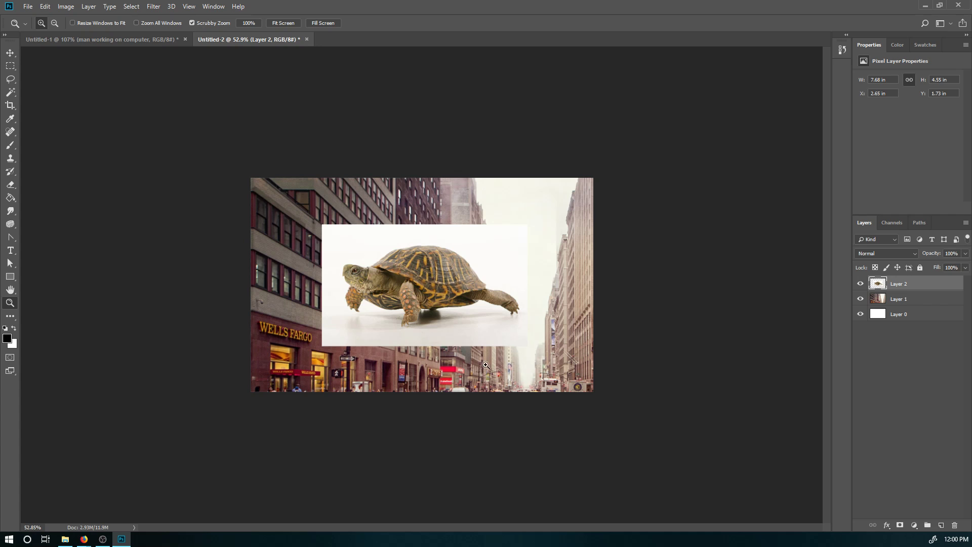
pyautogui.moveTo(495, 365); pyautogui.dragTo(506, 368)
pyautogui.press('v')
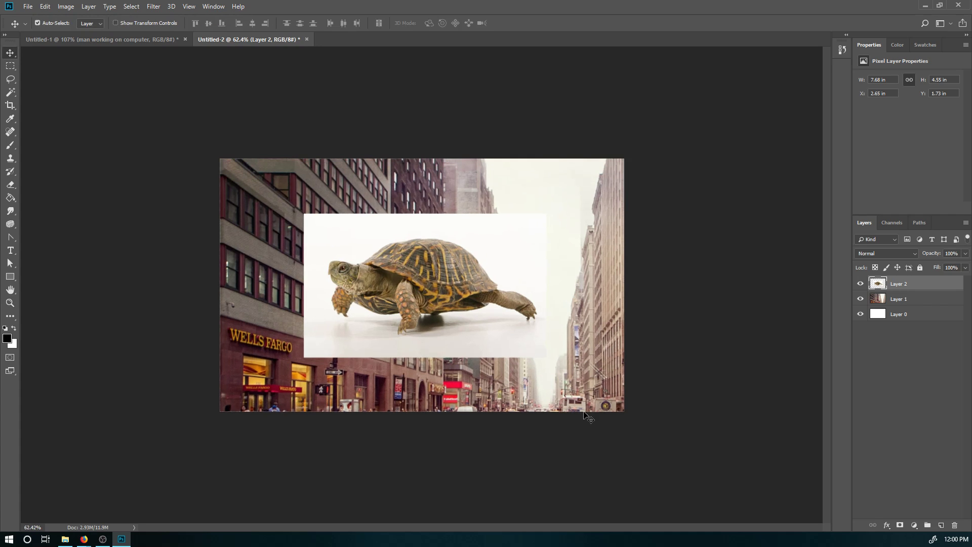
# Select the street photo layer and check its Free Transform bounds against the canvas without changing it.
pyautogui.click(572, 388)
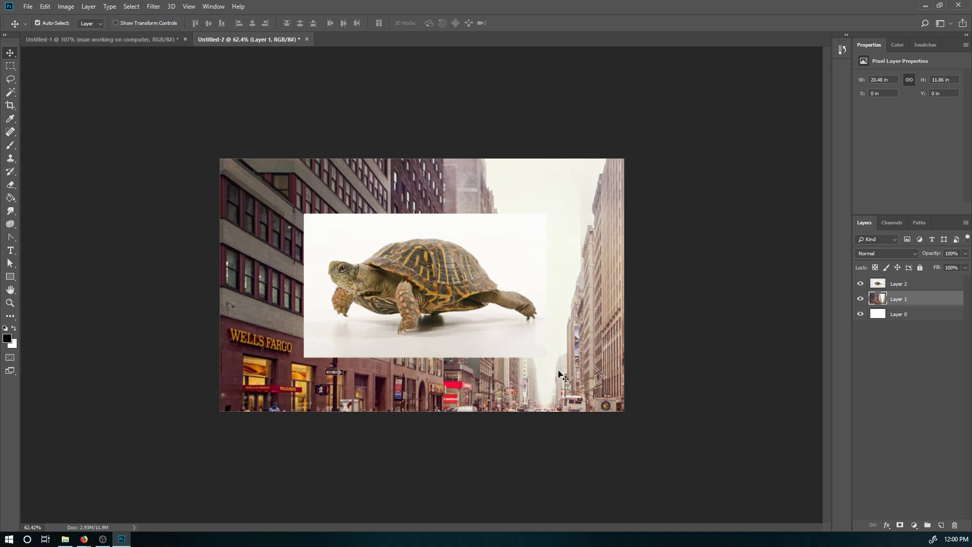
pyautogui.press('z')
pyautogui.moveTo(469, 342); pyautogui.dragTo(486, 344)
pyautogui.press('v')
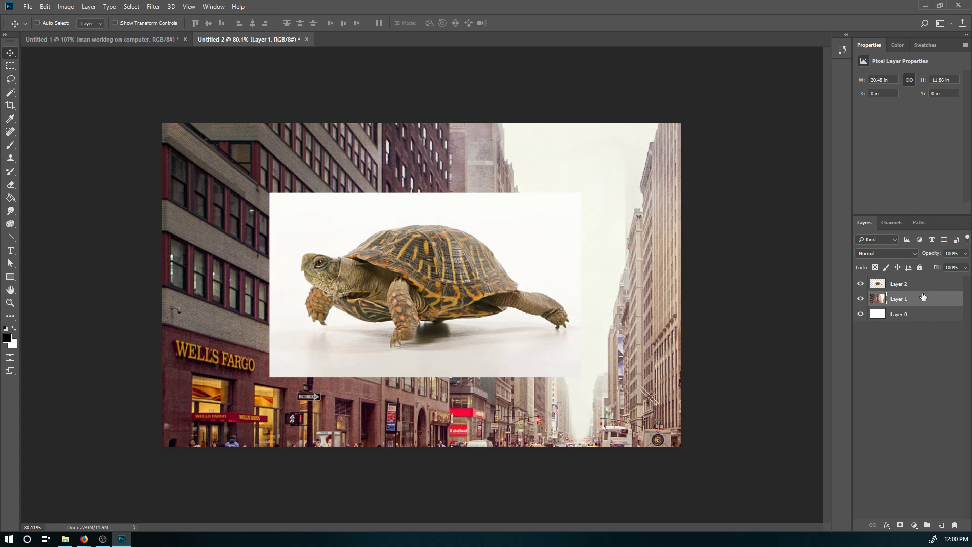
pyautogui.hotkey('ctrl', 't')
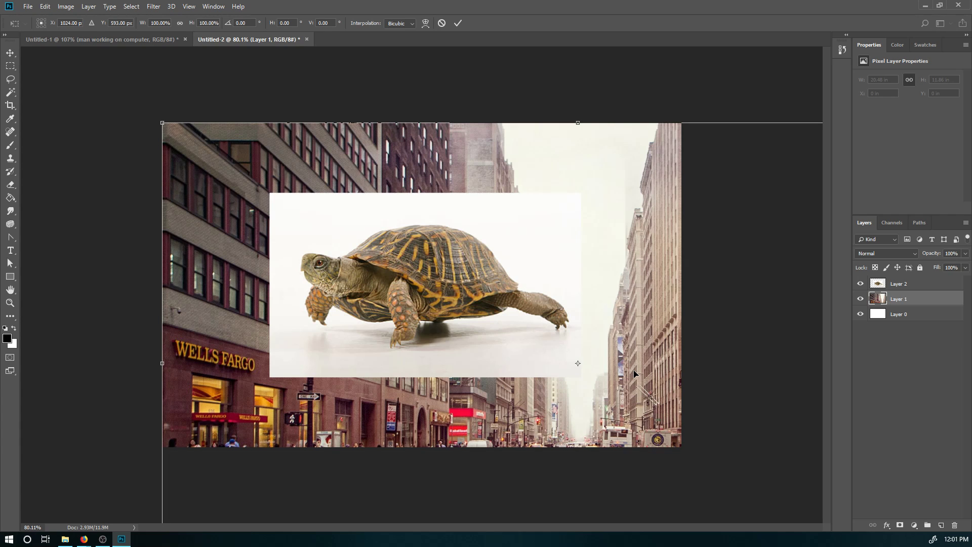
pyautogui.press('Return')
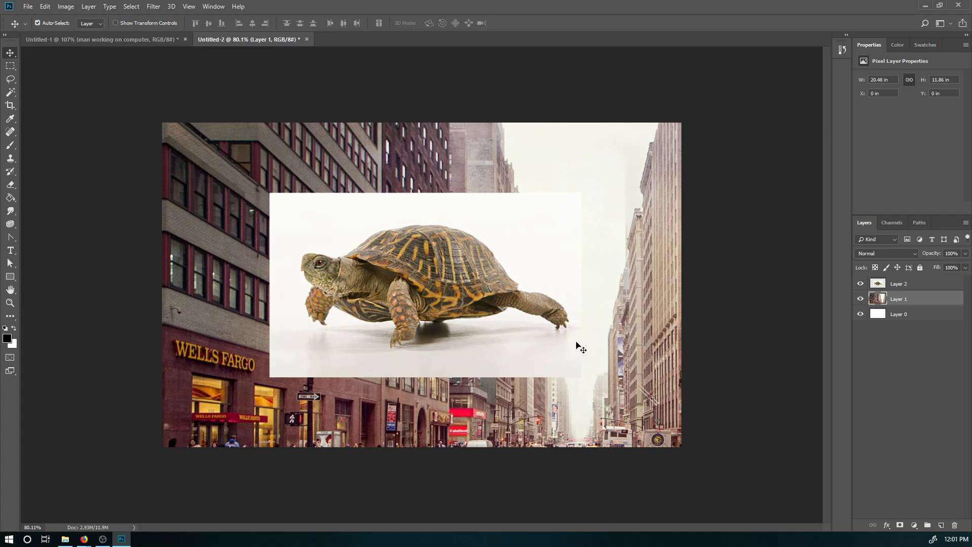
# Scale the street photo layer down to about 70 percent with its upper-left corner fixed on the canvas corner.
pyautogui.press('z')
pyautogui.moveTo(581, 348); pyautogui.dragTo(523, 338)
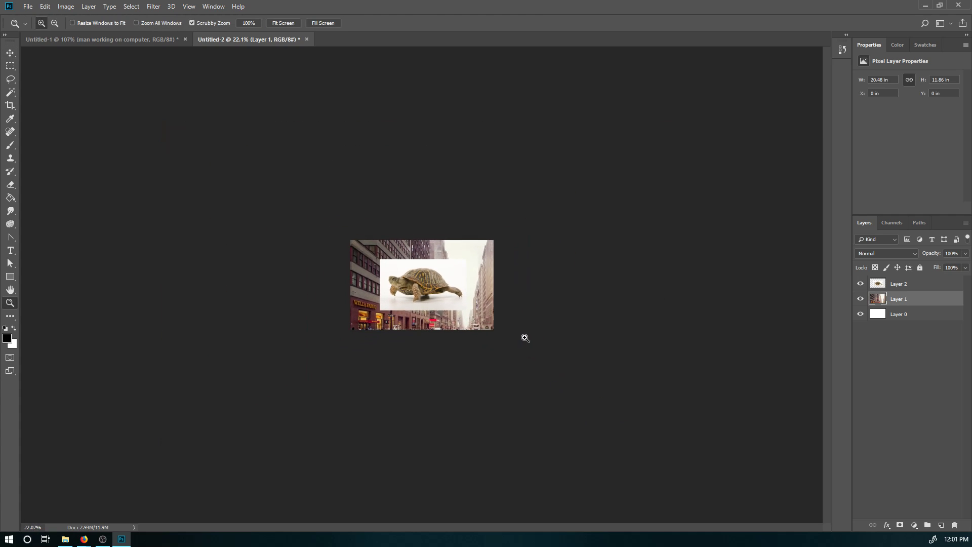
pyautogui.hotkey('ctrl', 't')
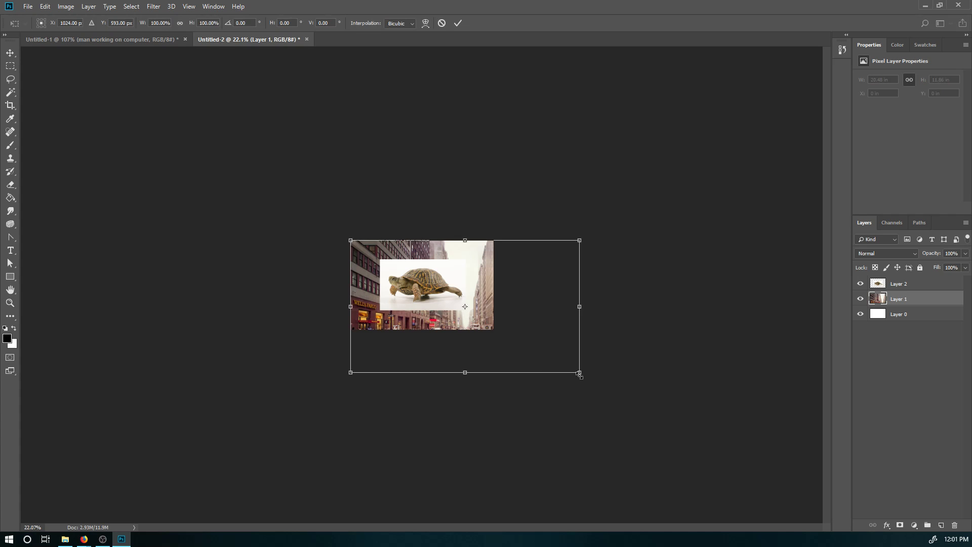
pyautogui.moveTo(580, 374); pyautogui.dragTo(490, 364)
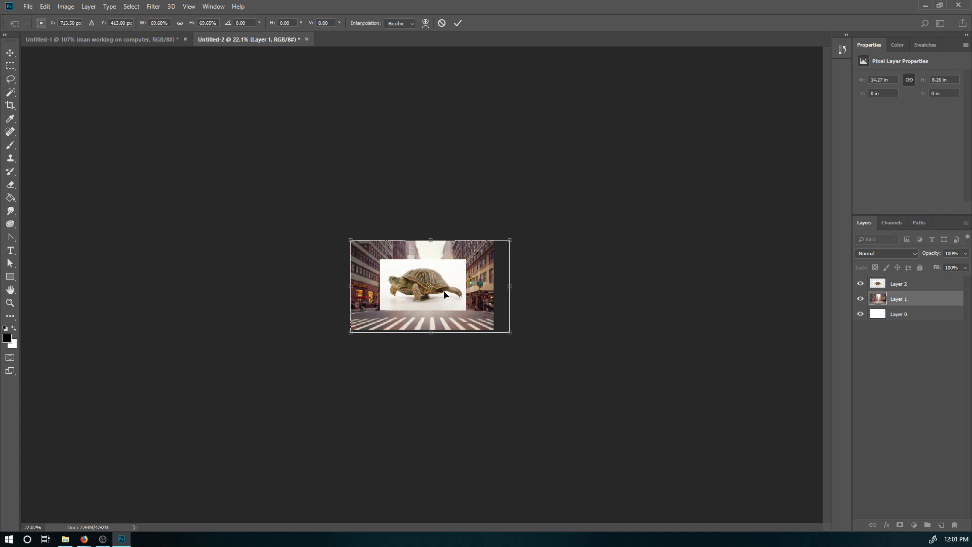
pyautogui.moveTo(446, 298); pyautogui.dragTo(441, 319)
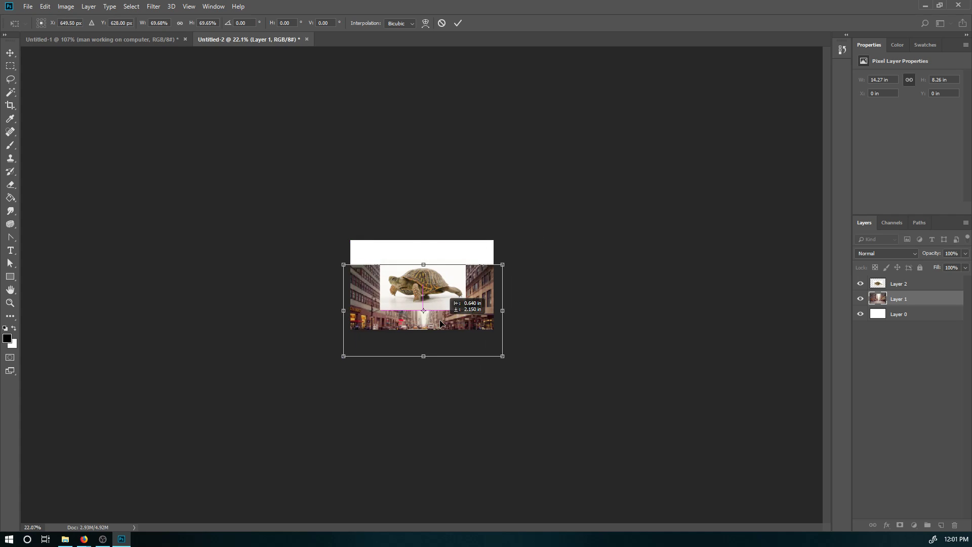
pyautogui.hotkey('ctrl', 'z')
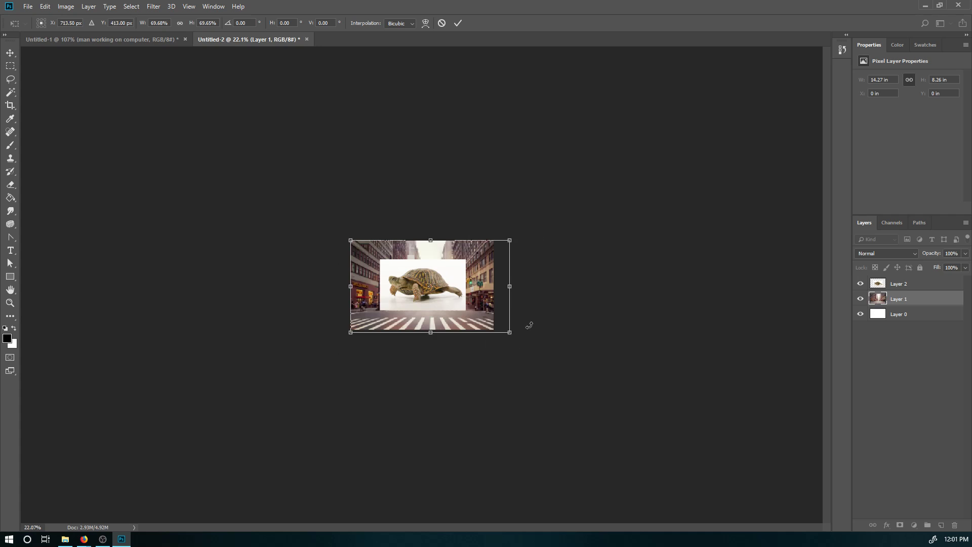
pyautogui.press('Return')
pyautogui.press('z')
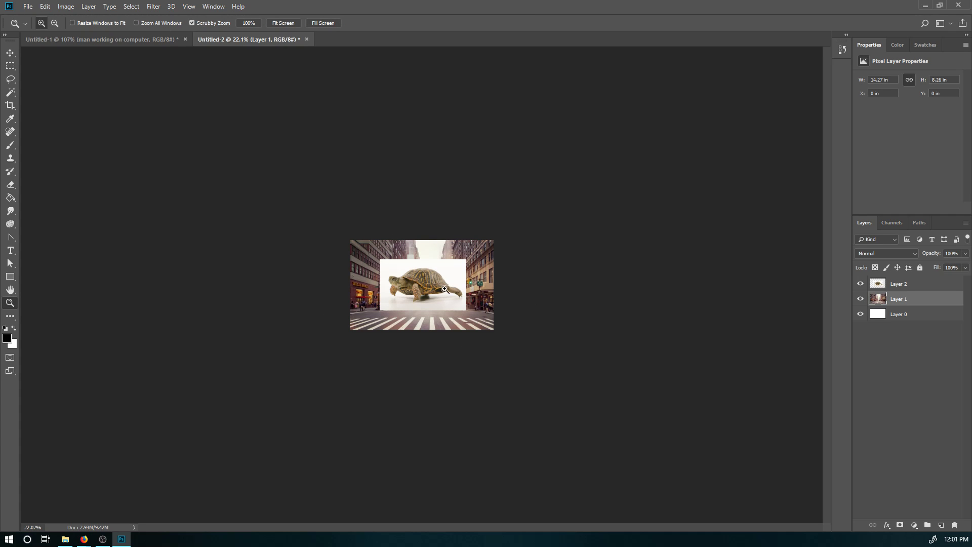
# Fit the canvas in view and select the turtle photo and the street photo in turn to check their layers.
pyautogui.moveTo(431, 284); pyautogui.dragTo(468, 284)
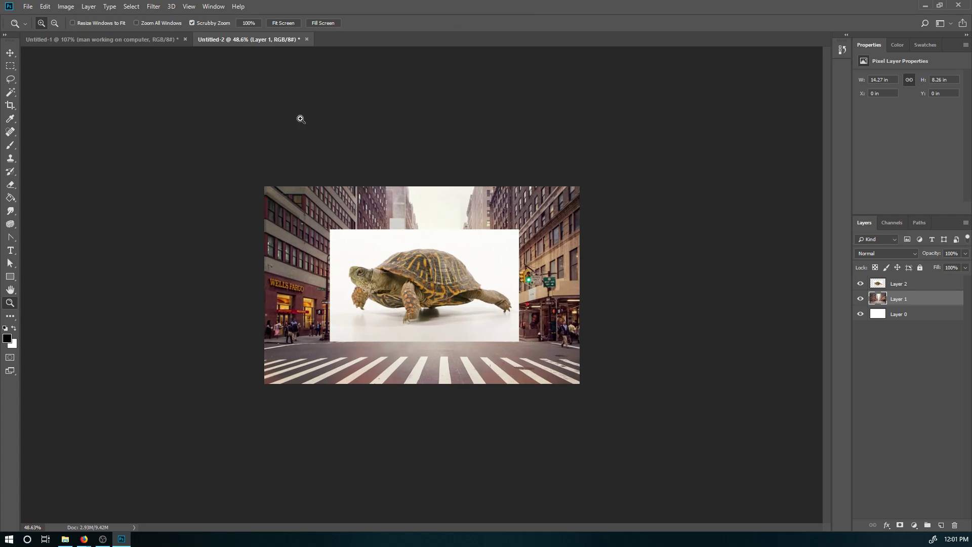
pyautogui.click(283, 23)
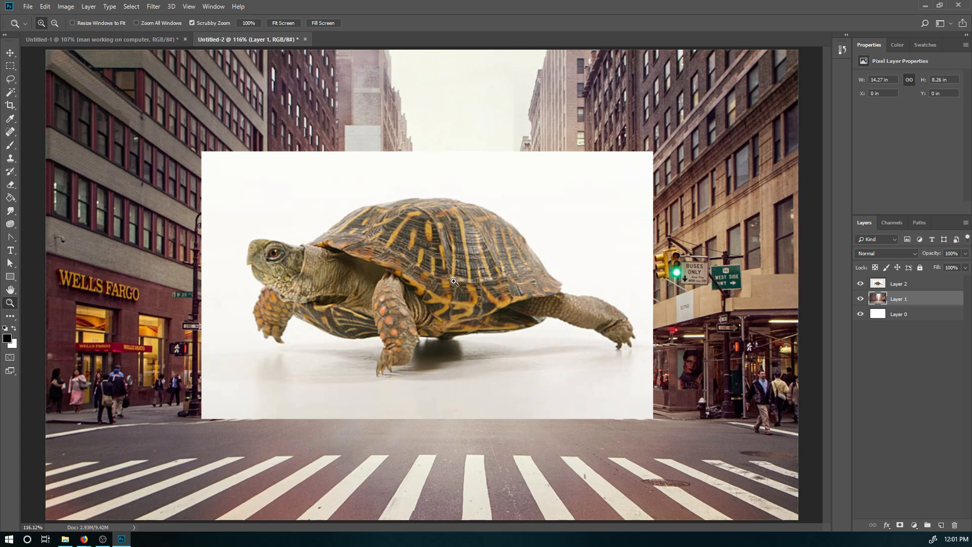
pyautogui.press('v')
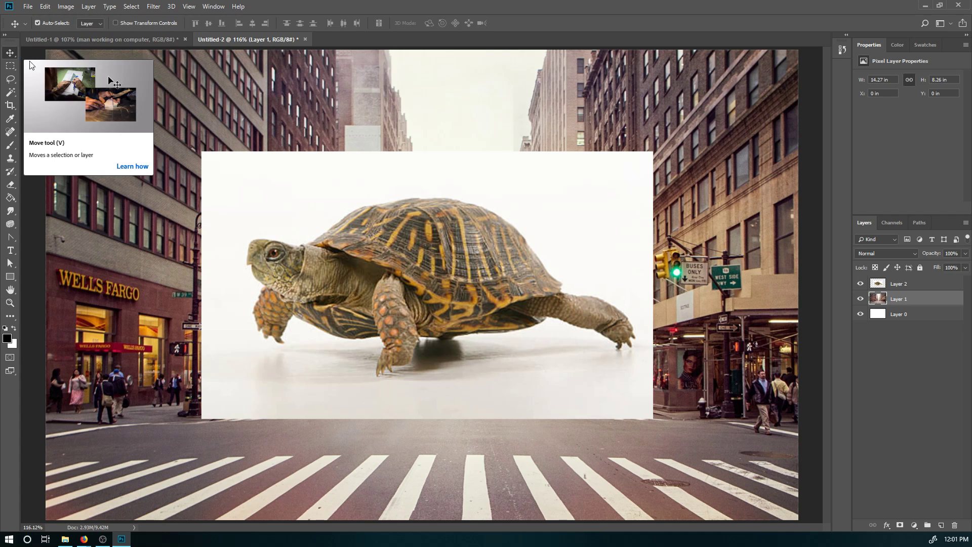
pyautogui.click(480, 233)
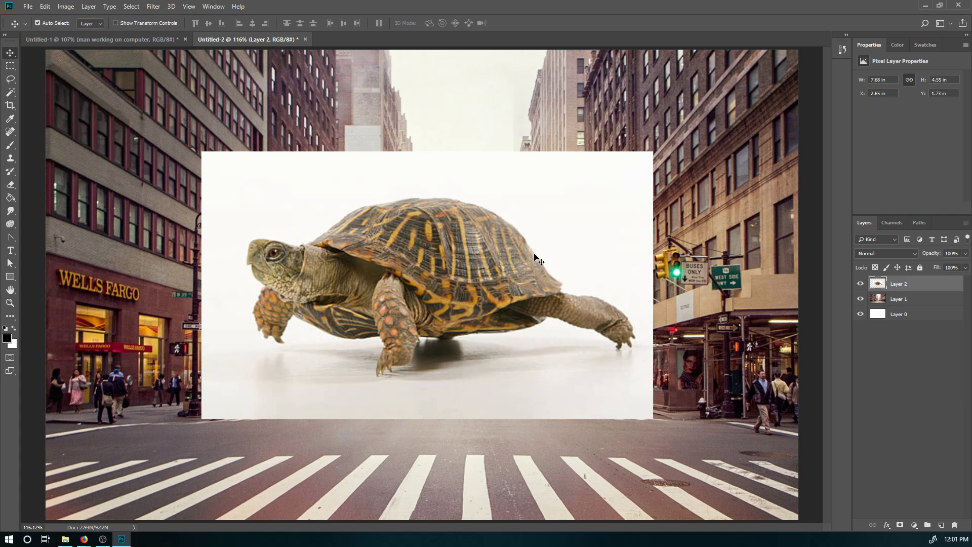
pyautogui.click(696, 346)
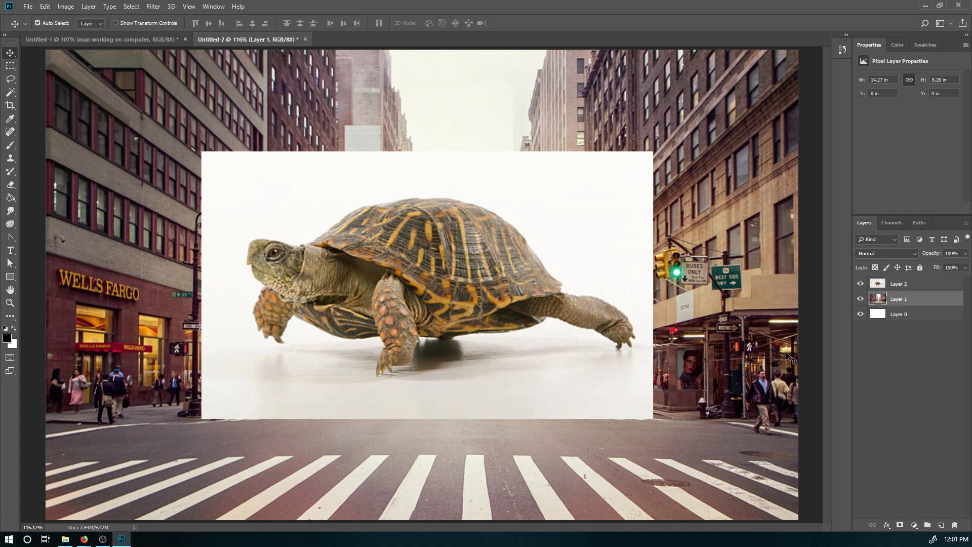
# Shift the street photo layer horizontally to about X -0.73 in so it overhangs both sides of the canvas.
pyautogui.moveTo(468, 291)
pyautogui.mouseDown()
pyautogui.moveTo(548, 345)
pyautogui.moveTo(476, 287)
pyautogui.mouseUp()
pyautogui.press('z')
pyautogui.moveTo(524, 351)
pyautogui.mouseDown()
pyautogui.moveTo(546, 353)
pyautogui.moveTo(553, 334)
pyautogui.moveTo(522, 338)
pyautogui.mouseUp()
pyautogui.press('v')
pyautogui.click(681, 430)
pyautogui.hotkey('ctrl', 't')
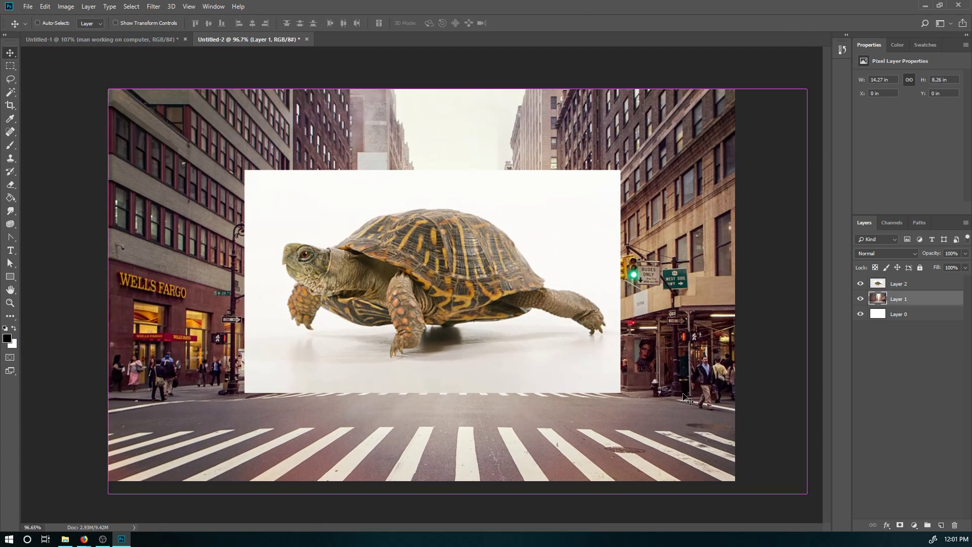
pyautogui.moveTo(742, 415); pyautogui.dragTo(687, 429)
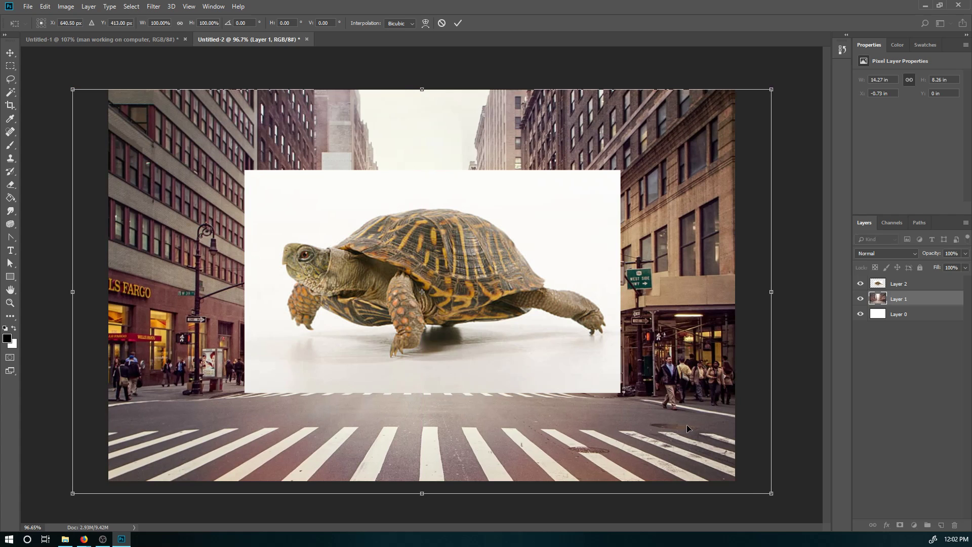
pyautogui.press('Return')
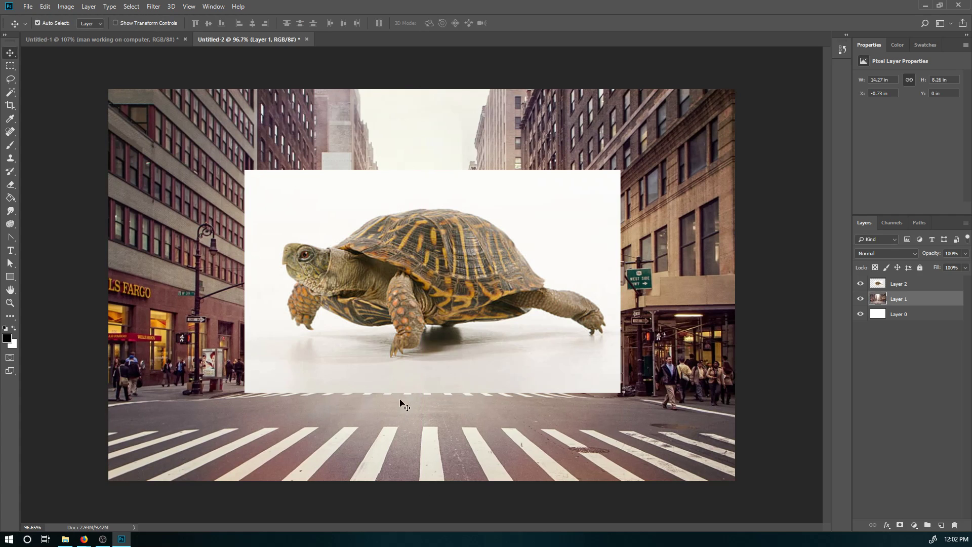
# Extend the canvas with the Crop tool to about 14.14 by 8.26 in, covering nearly the whole street photo.
pyautogui.click(782, 253)
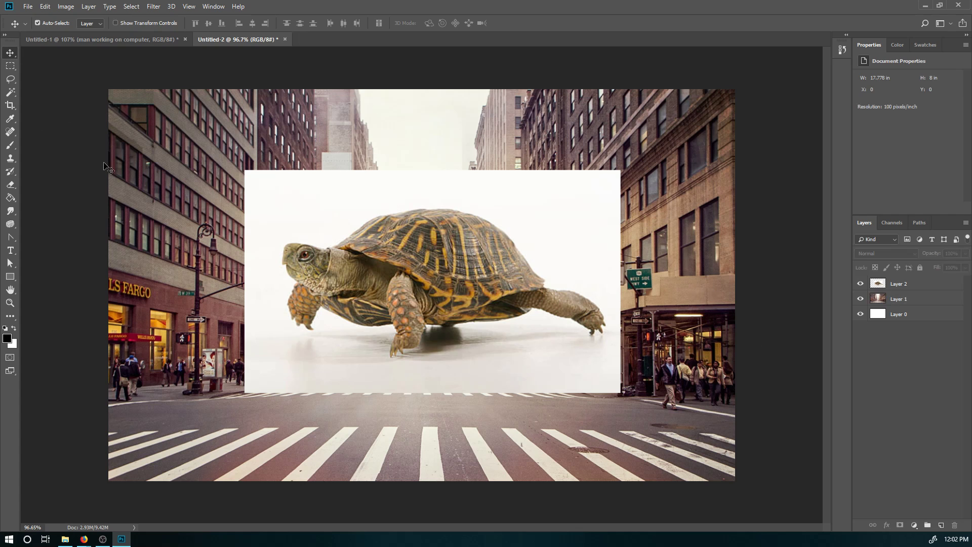
pyautogui.click(10, 106)
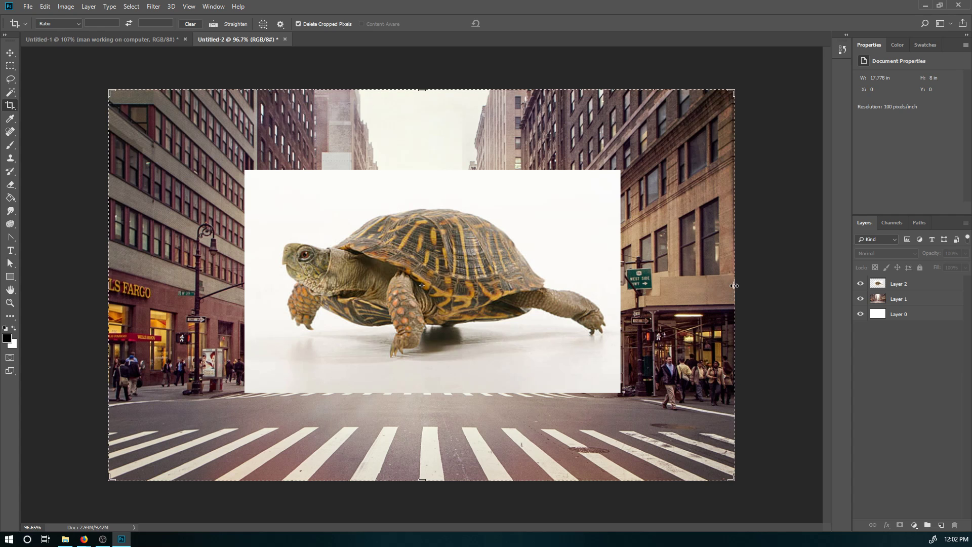
pyautogui.moveTo(735, 290)
pyautogui.mouseDown()
pyautogui.moveTo(765, 287)
pyautogui.moveTo(750, 285)
pyautogui.mouseUp()
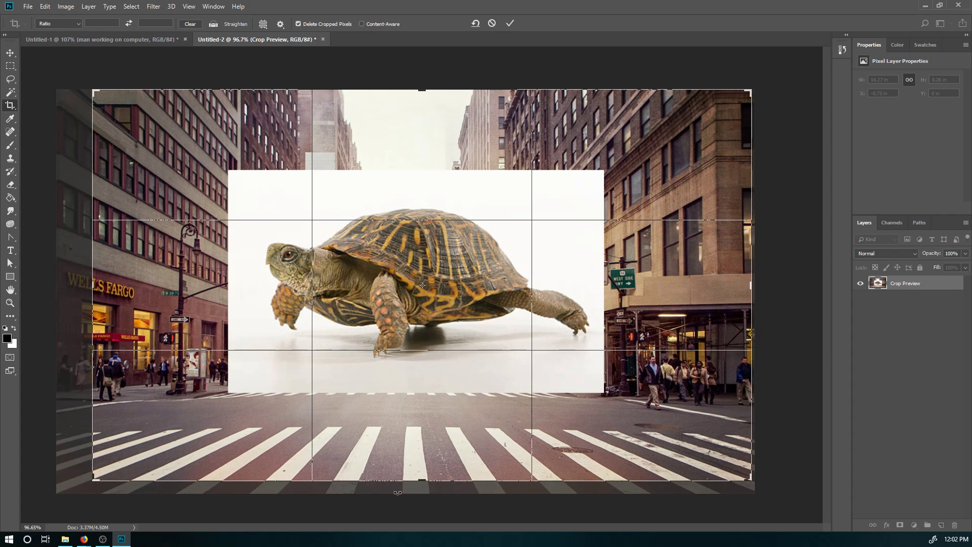
pyautogui.moveTo(424, 478); pyautogui.dragTo(426, 485)
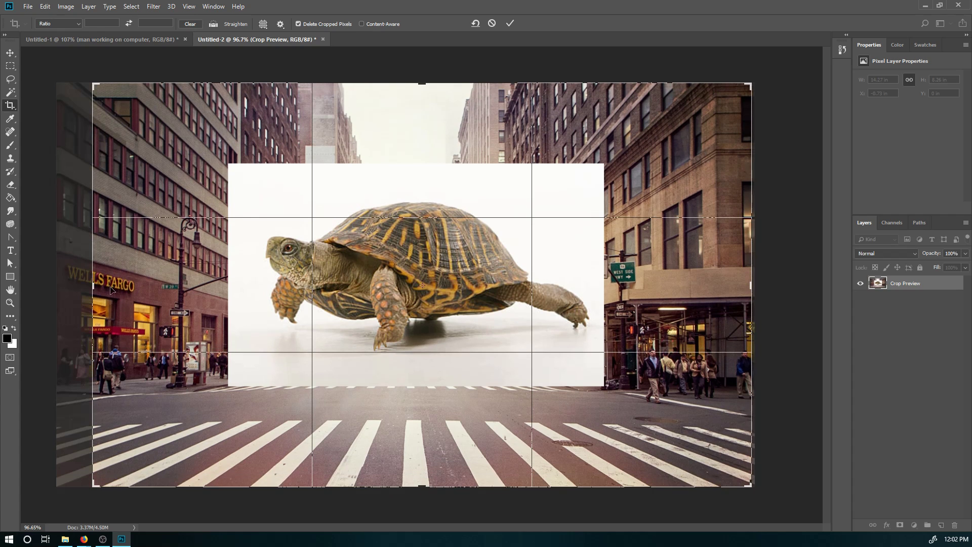
pyautogui.moveTo(89, 286)
pyautogui.mouseDown()
pyautogui.moveTo(59, 287)
pyautogui.moveTo(76, 286)
pyautogui.mouseUp()
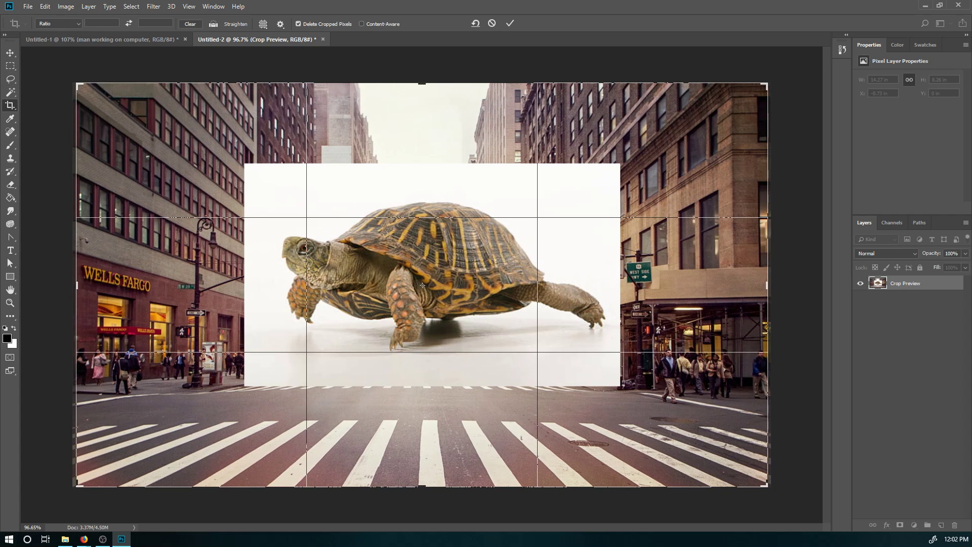
pyautogui.click(10, 53)
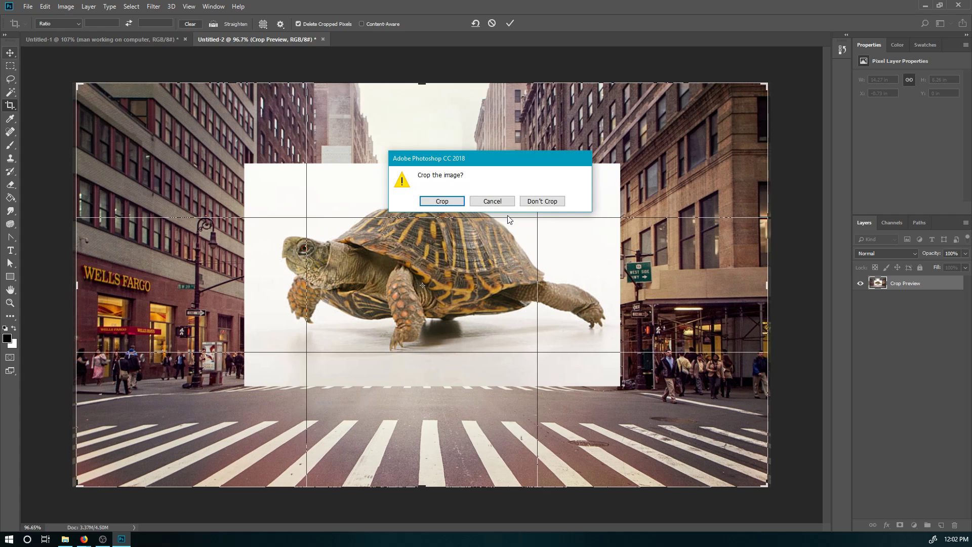
pyautogui.click(441, 202)
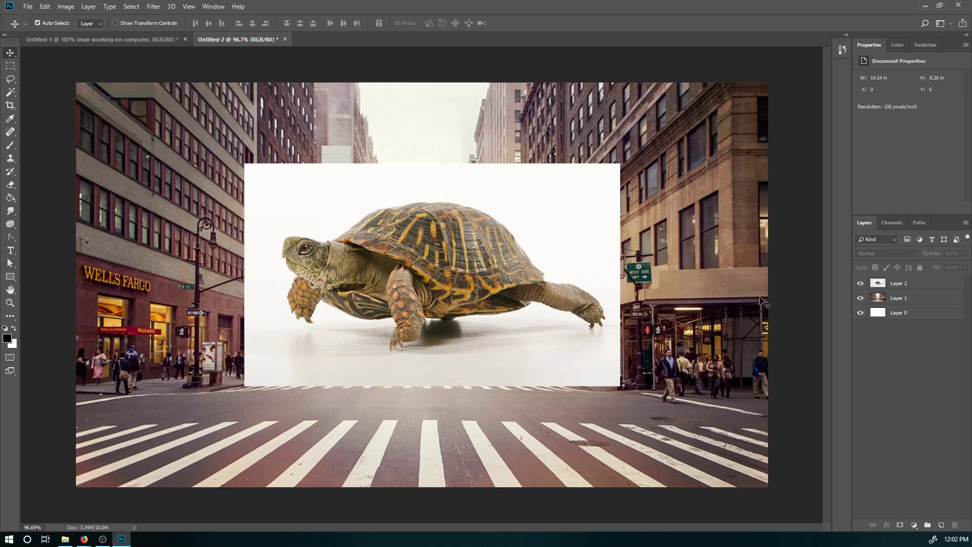
pyautogui.click(465, 276)
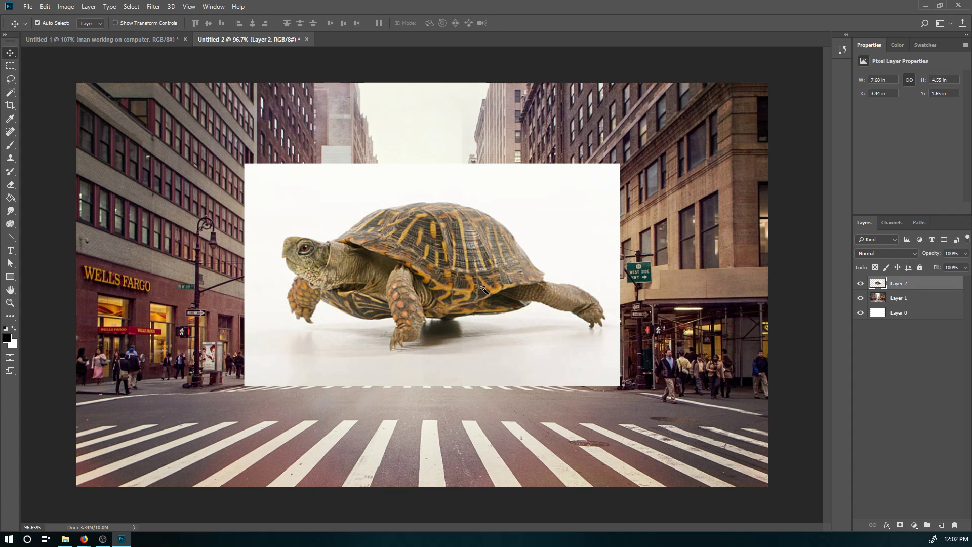
pyautogui.press('w')
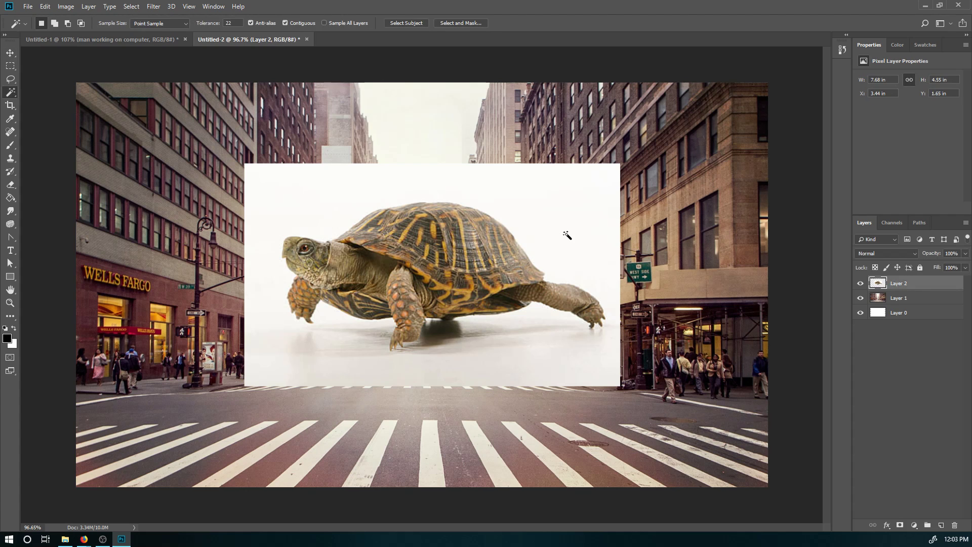
pyautogui.rightClick(10, 92)
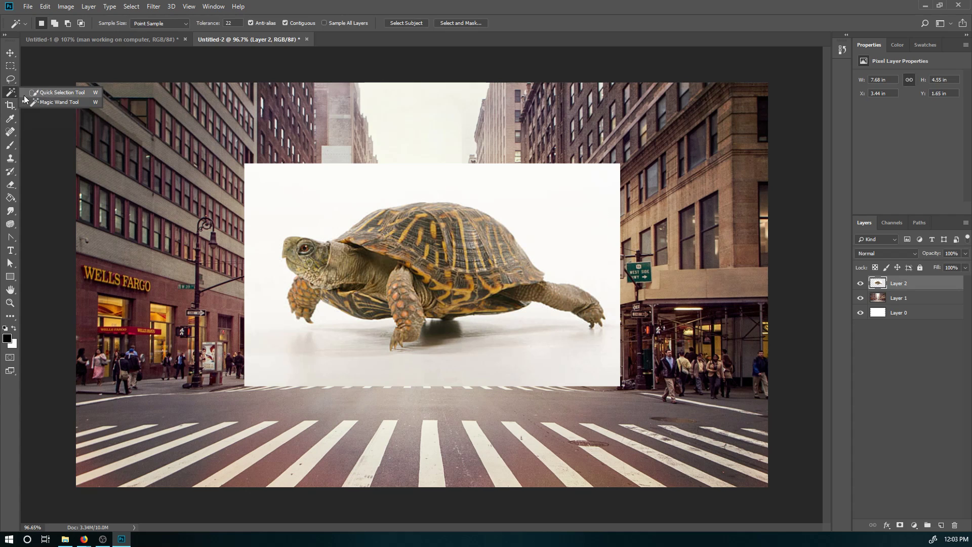
pyautogui.click(13, 95)
pyautogui.rightClick(11, 88)
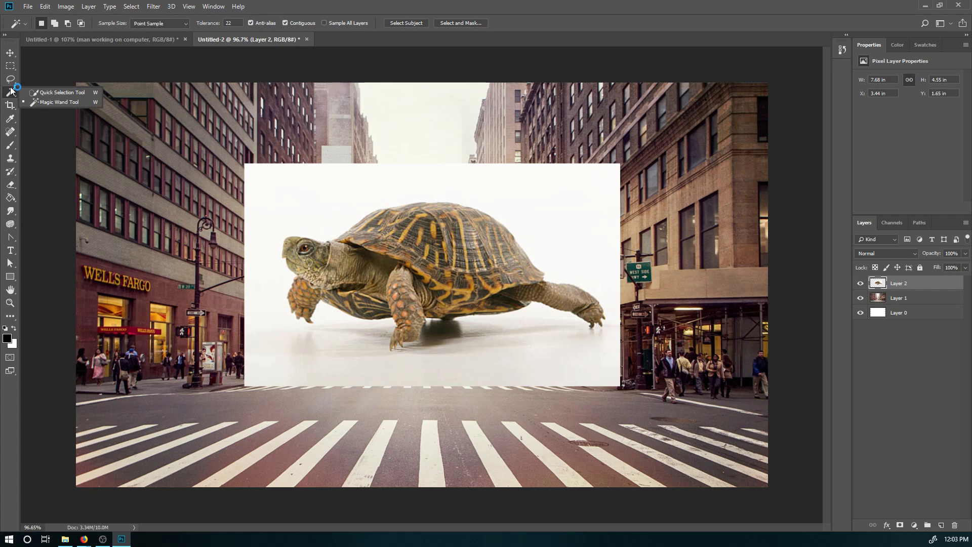
pyautogui.click(30, 90)
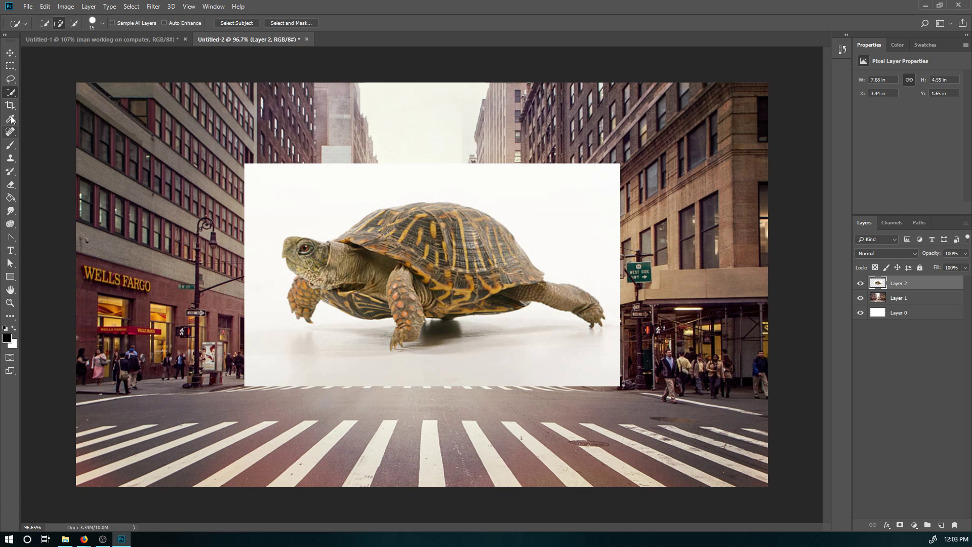
pyautogui.press('v')
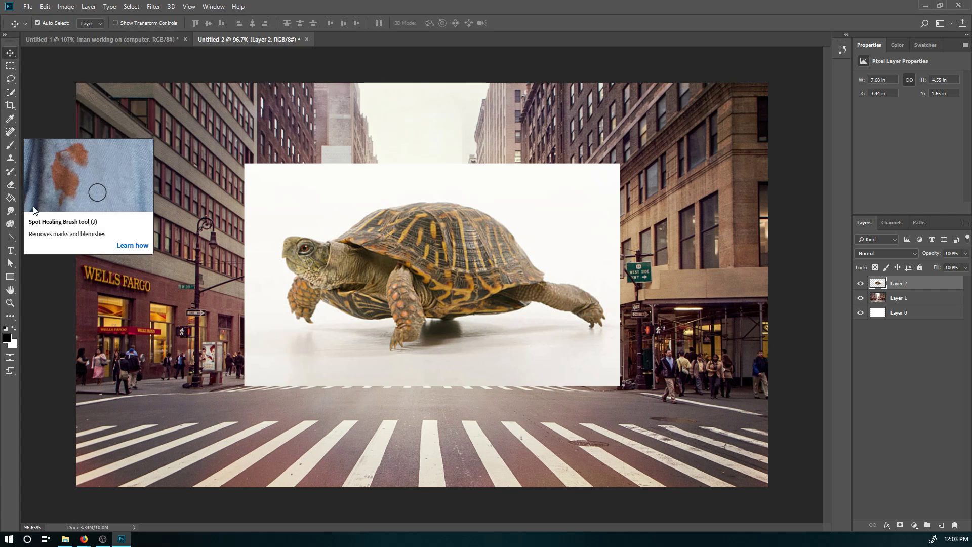
pyautogui.click(53, 328)
pyautogui.press('w')
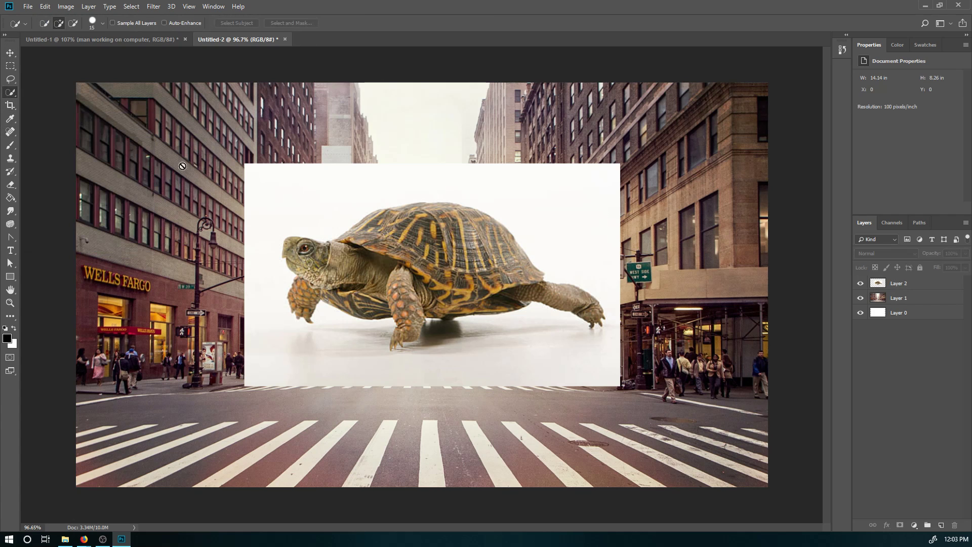
# Select the white background around the turtle on Layer 2 with the Magic Wand at tolerance 22.
pyautogui.rightClick(17, 93)
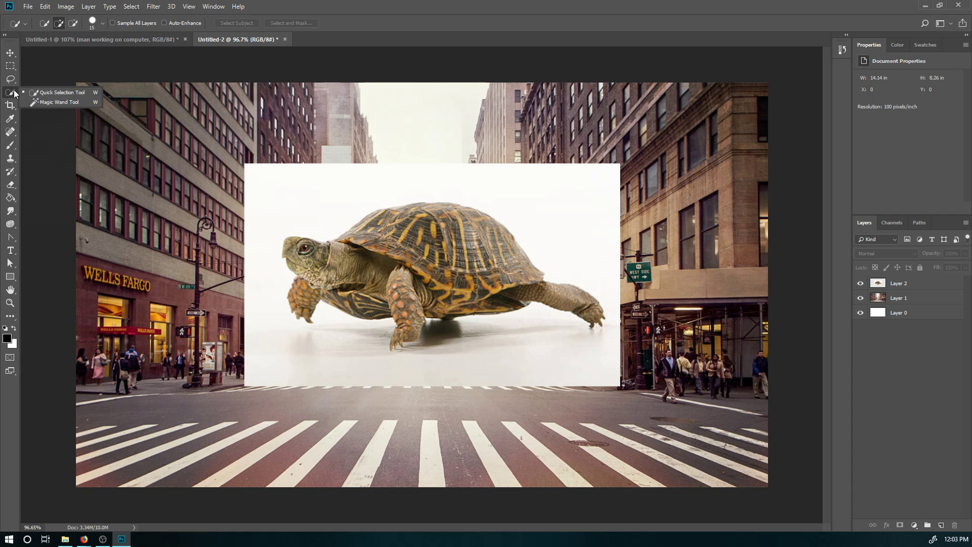
pyautogui.click(57, 102)
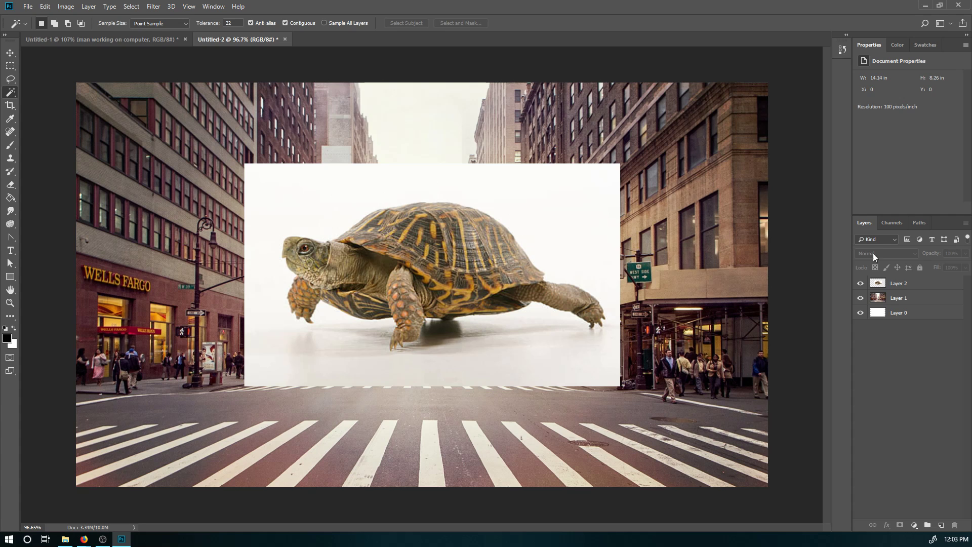
pyautogui.click(896, 284)
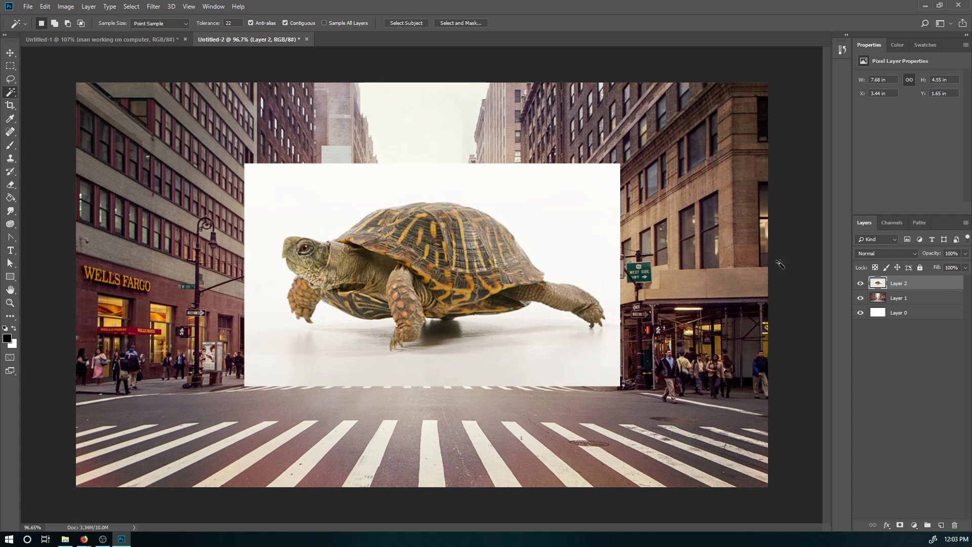
pyautogui.click(314, 187)
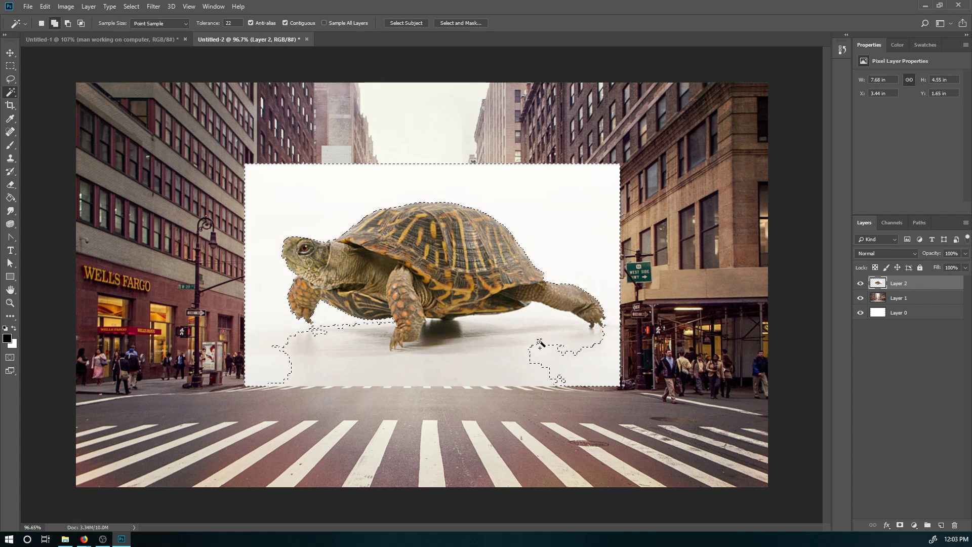
pyautogui.keyDown('shift'); pyautogui.click(481, 347); pyautogui.keyUp('shift')
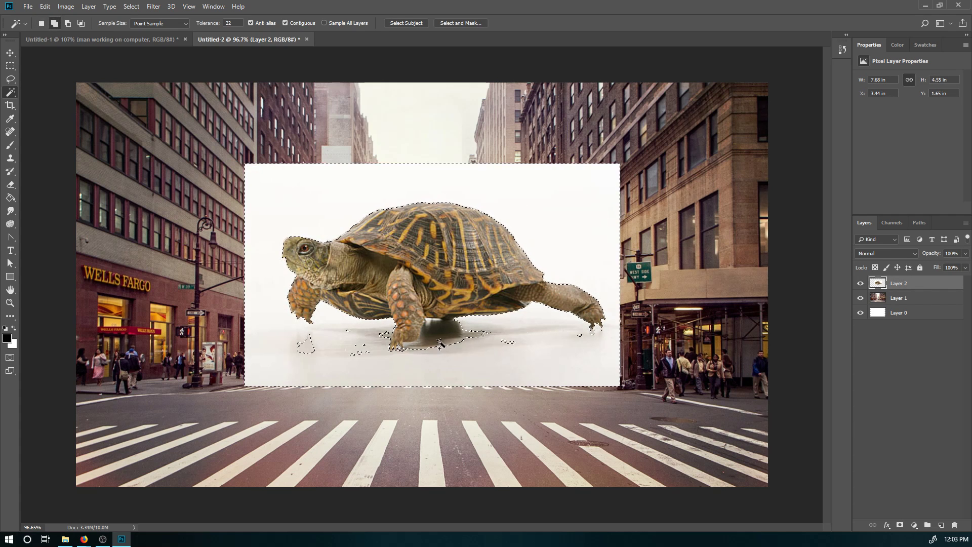
pyautogui.keyDown('shift'); pyautogui.click(372, 362); pyautogui.keyUp('shift')
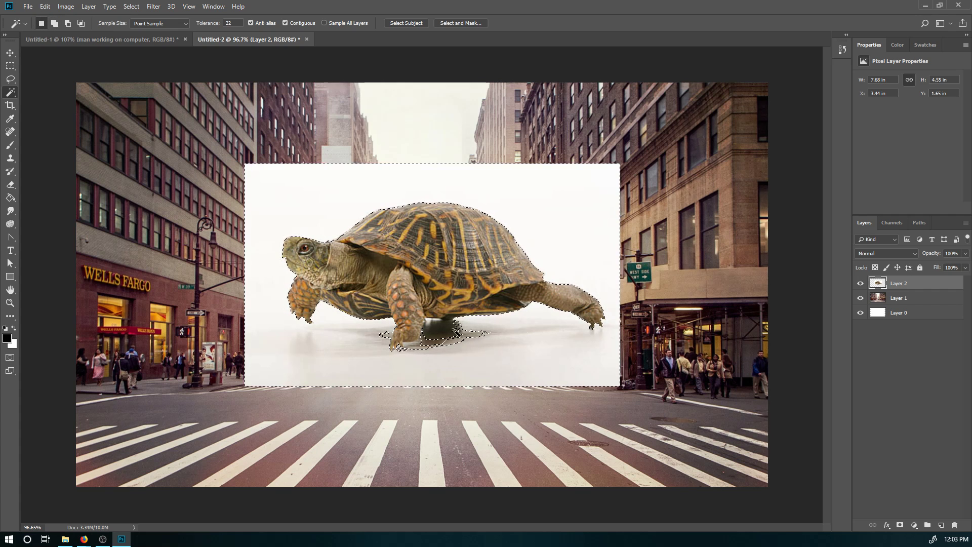
# Try adding the shadow beneath the turtle's shell to the Magic Wand selection, and finally clear the whole selection.
pyautogui.press('z')
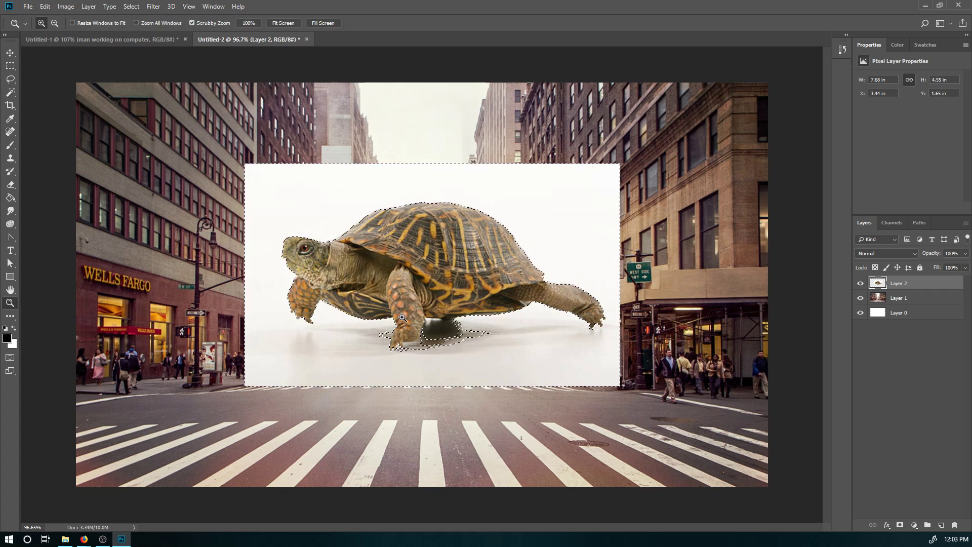
pyautogui.moveTo(399, 319); pyautogui.dragTo(427, 315)
pyautogui.press('w')
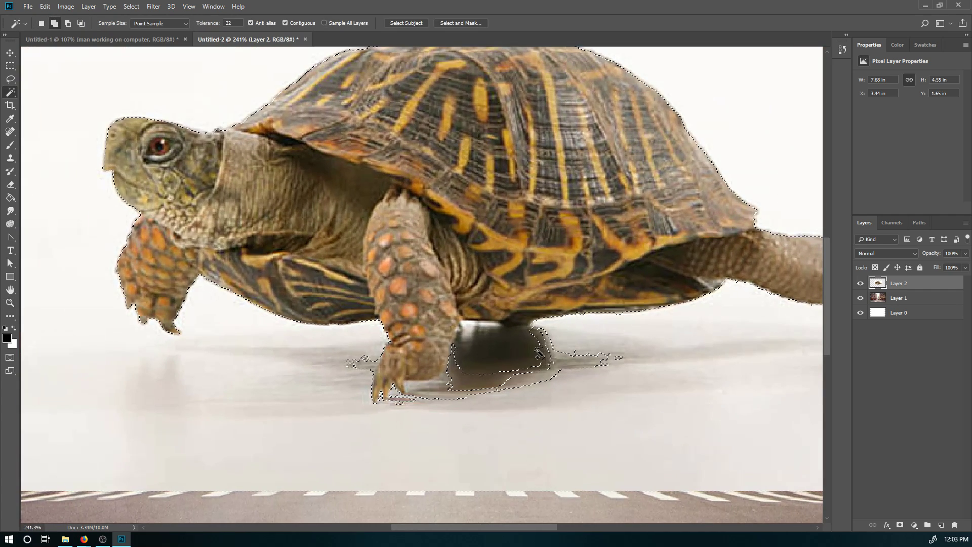
pyautogui.press('z')
pyautogui.moveTo(501, 318); pyautogui.dragTo(505, 316)
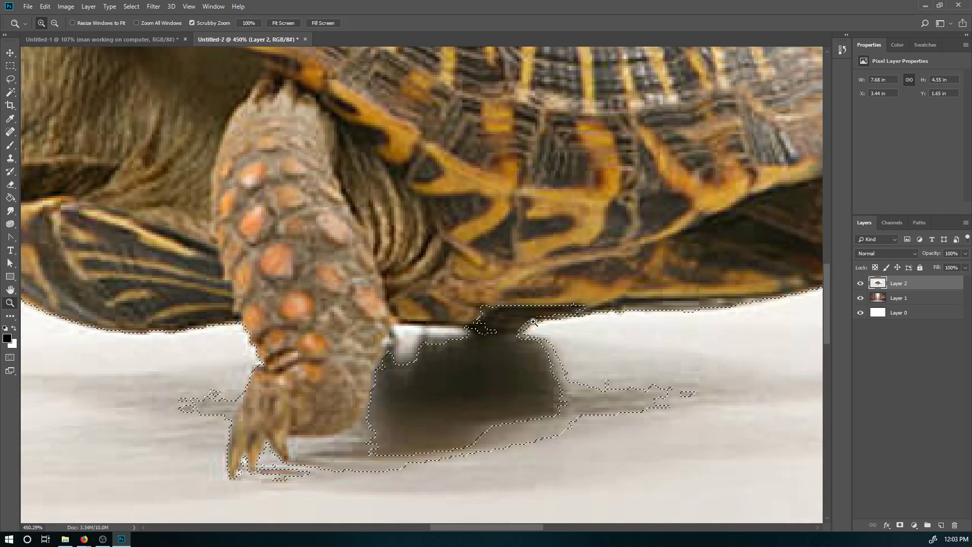
pyautogui.press('w')
pyautogui.keyDown('shift'); pyautogui.click(403, 348); pyautogui.keyUp('shift')
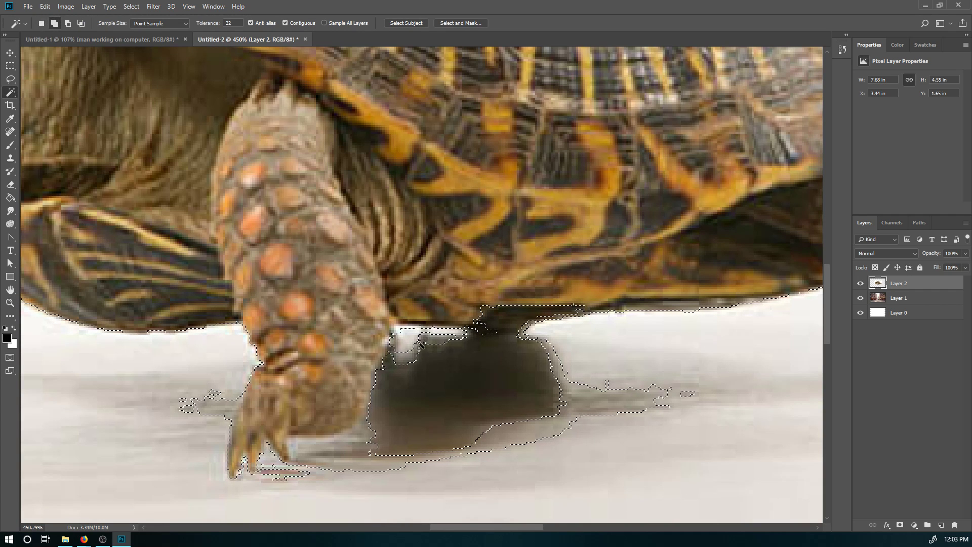
pyautogui.keyDown('shift'); pyautogui.click(404, 361); pyautogui.keyUp('shift')
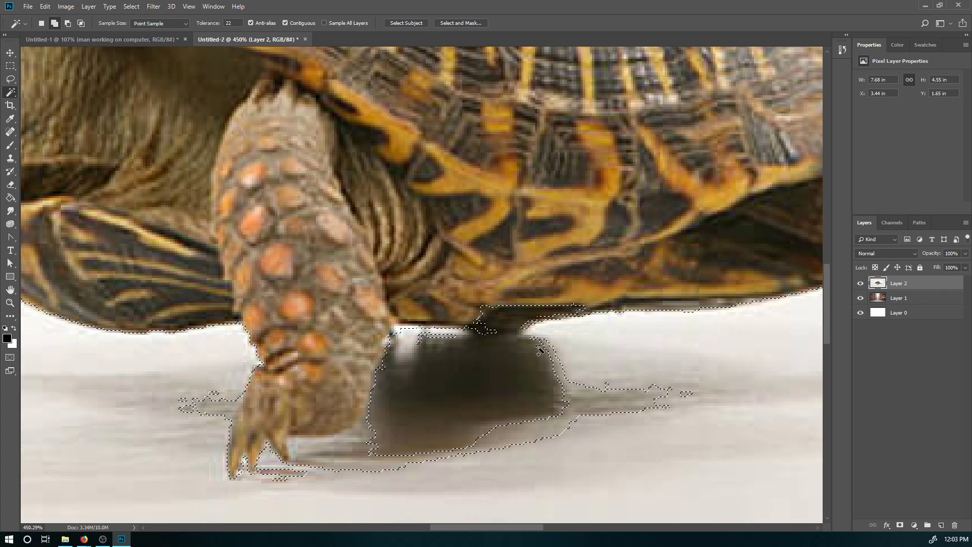
pyautogui.keyDown('shift'); pyautogui.click(557, 369); pyautogui.keyUp('shift')
pyautogui.keyDown('shift'); pyautogui.click(575, 401); pyautogui.keyUp('shift')
pyautogui.press('z')
pyautogui.moveTo(452, 366); pyautogui.dragTo(397, 371)
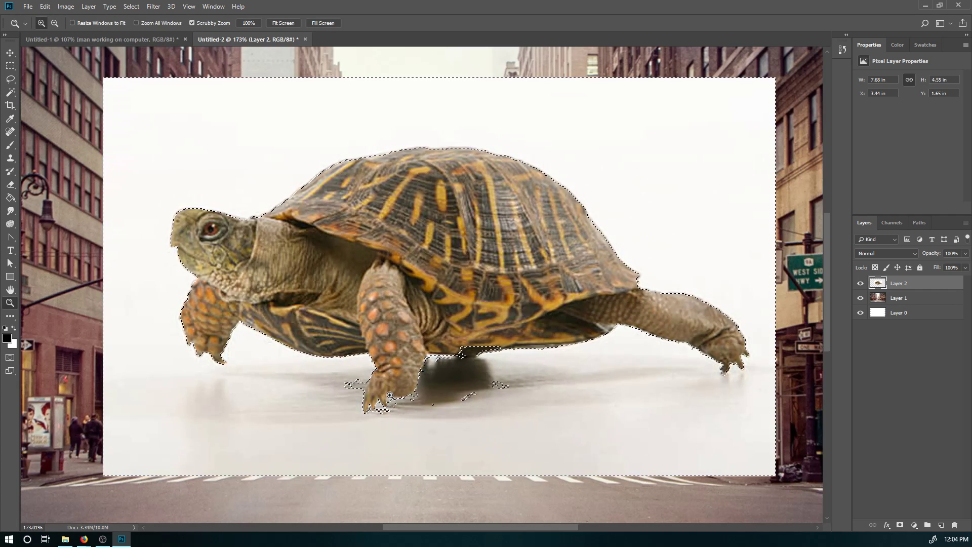
pyautogui.hotkey('ctrl', 'd')
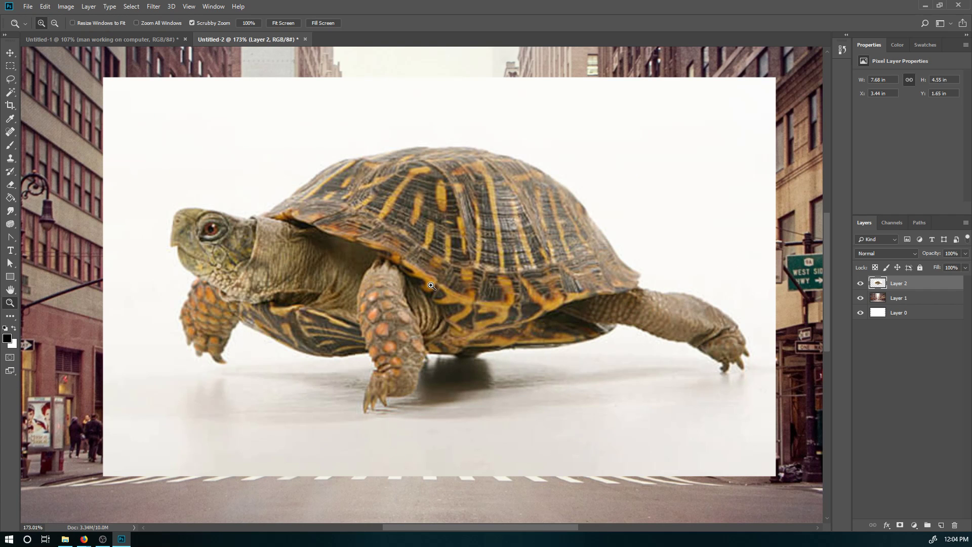
# Open Color Range with sampled colors at fuzziness 153 and sample the white background above the turtle.
pyautogui.press('v')
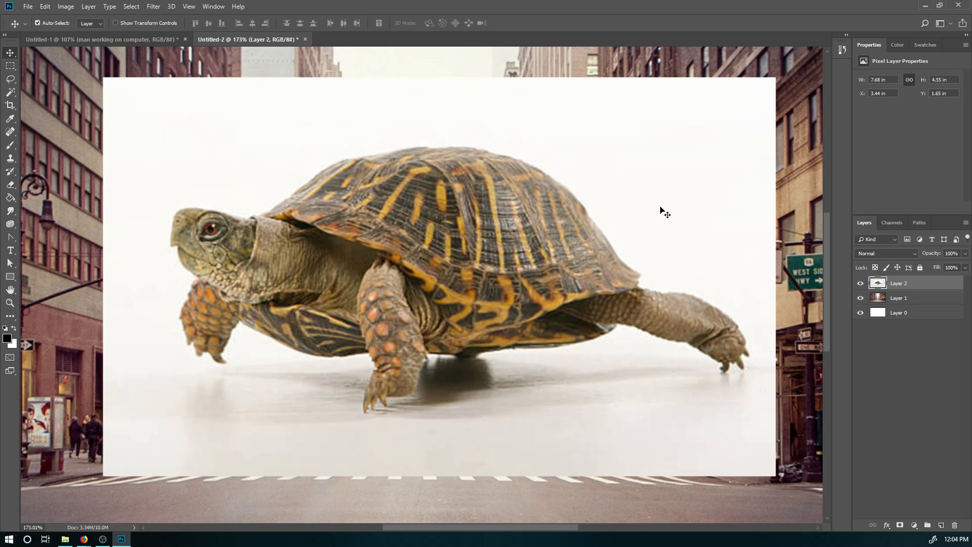
pyautogui.click(133, 7)
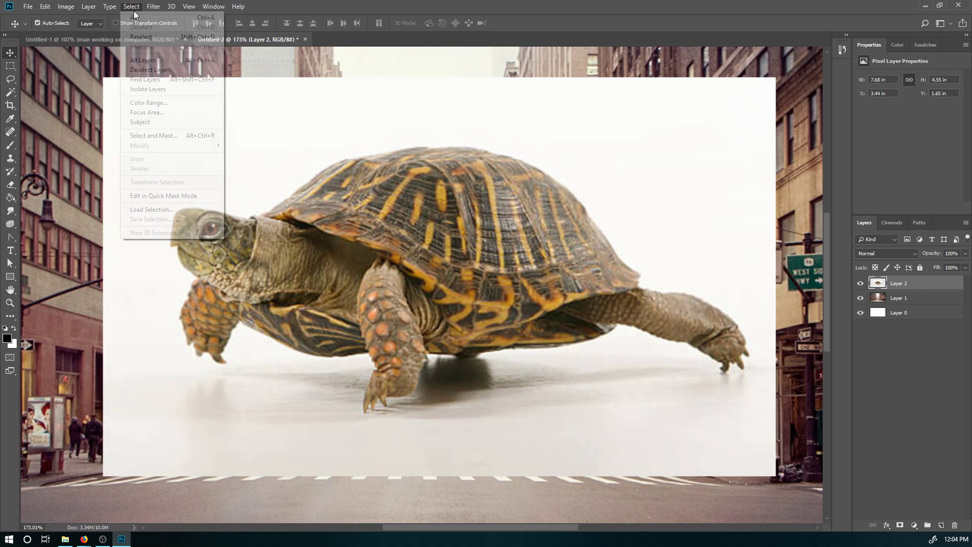
pyautogui.click(135, 103)
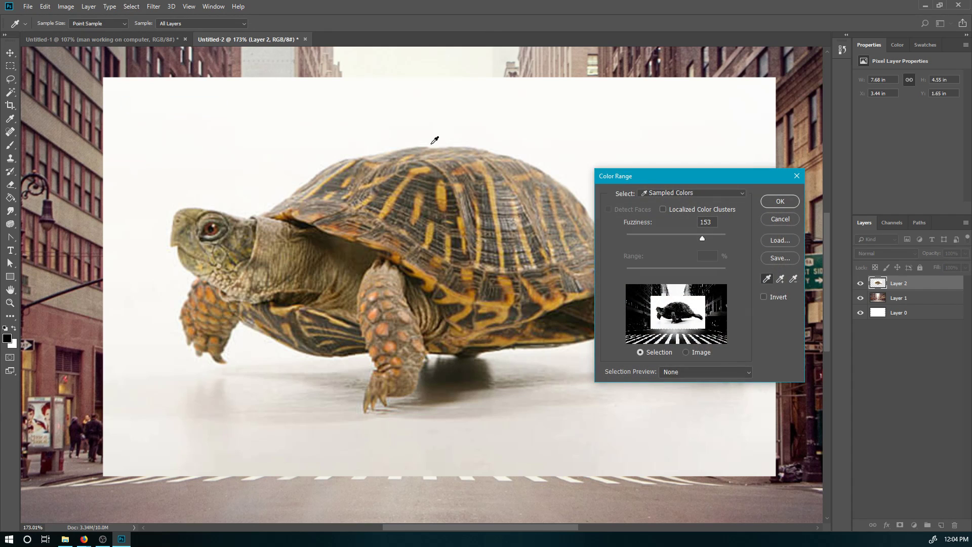
pyautogui.moveTo(640, 178); pyautogui.dragTo(771, 211)
pyautogui.click(333, 105)
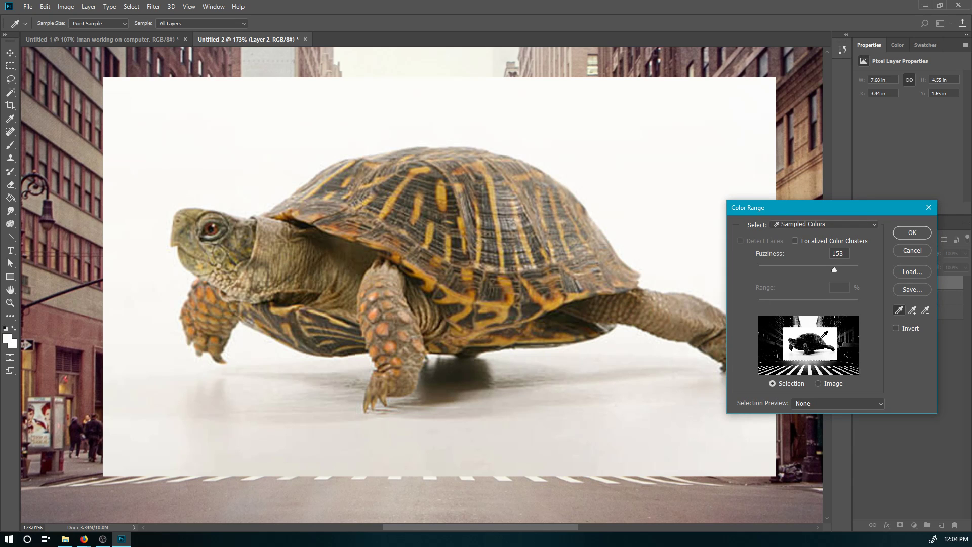
pyautogui.moveTo(820, 206); pyautogui.dragTo(710, 88)
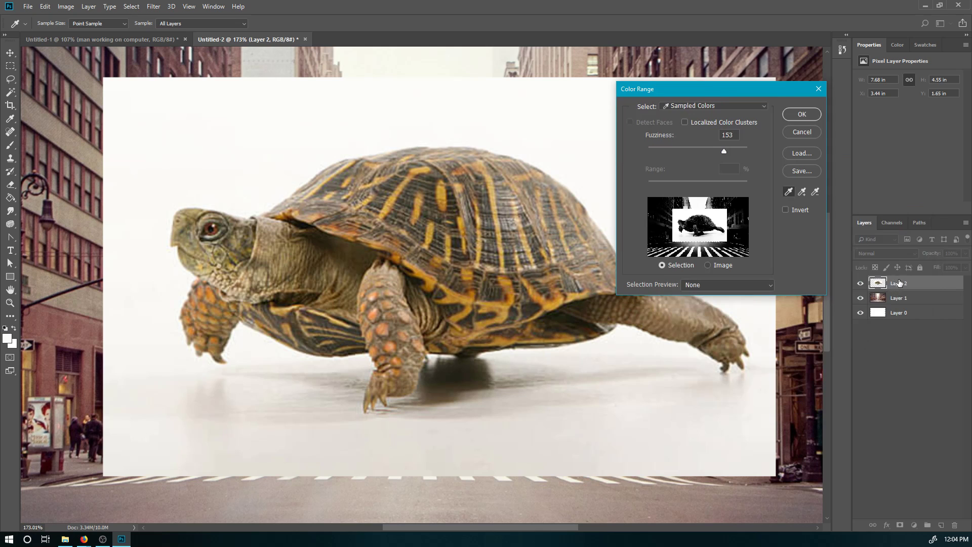
pyautogui.moveTo(743, 92); pyautogui.dragTo(763, 218)
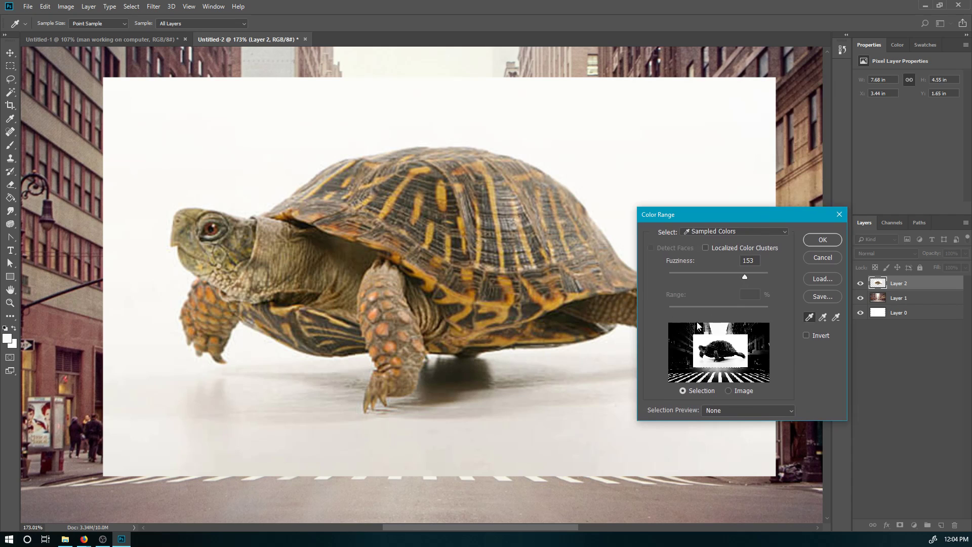
# Try Color Range samples from the turtle, the white background and the shadow, apply the selection, and clear it.
pyautogui.click(288, 256)
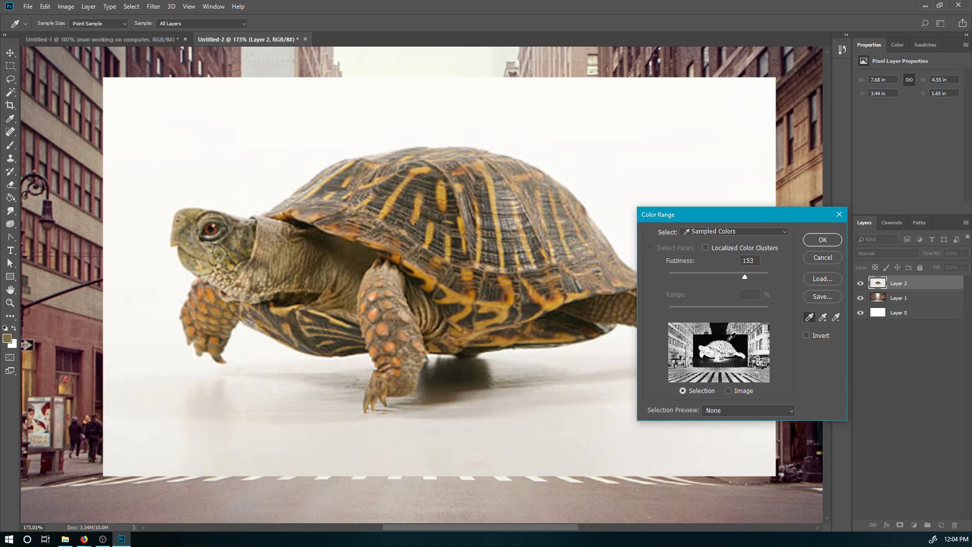
pyautogui.click(249, 176)
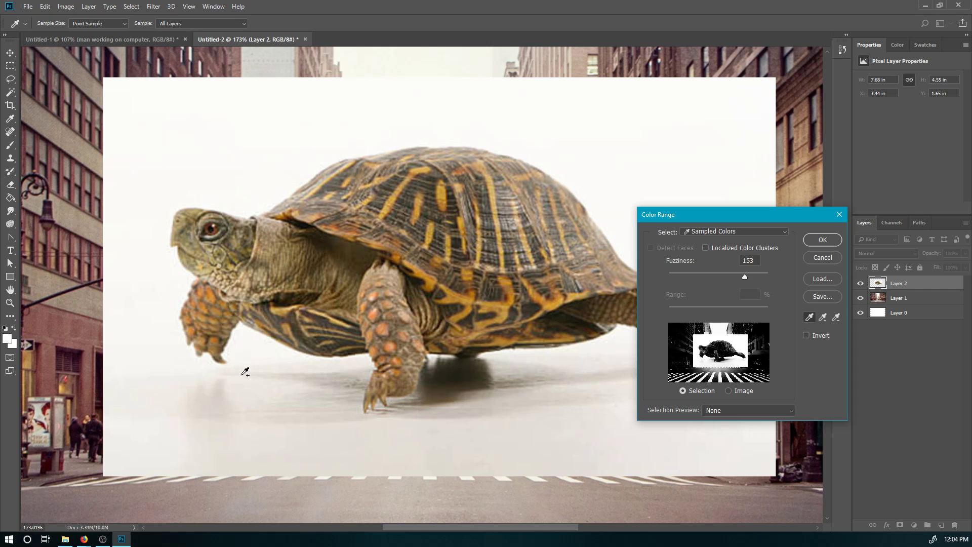
pyautogui.click(172, 390)
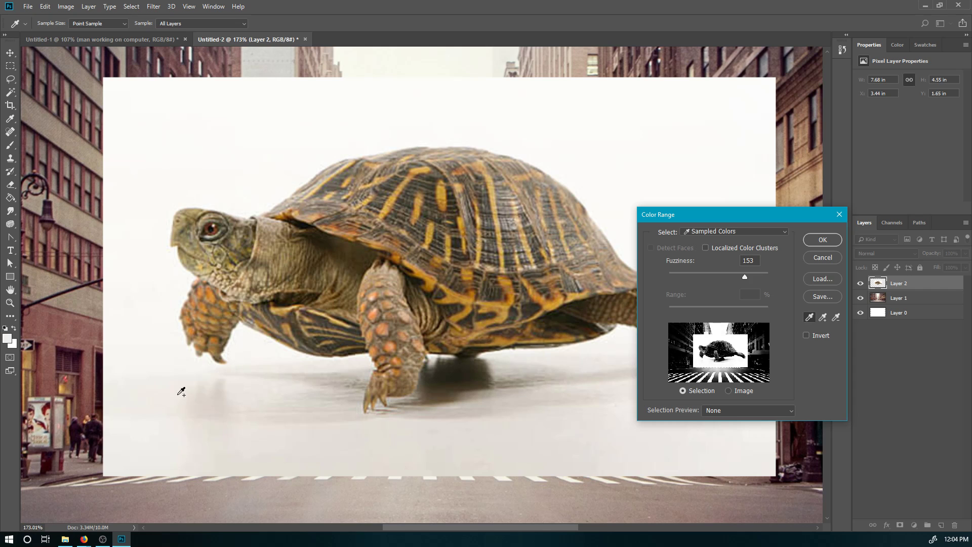
pyautogui.click(407, 436)
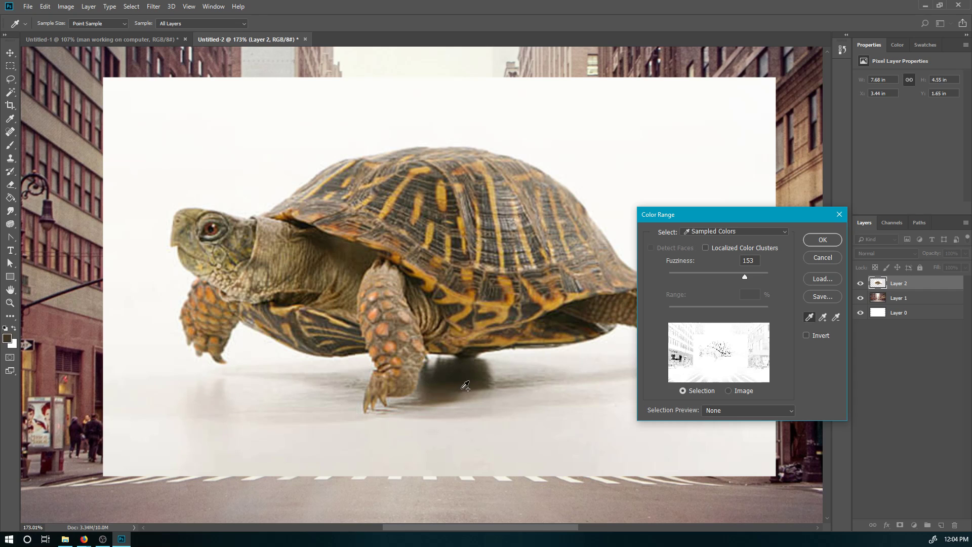
pyautogui.moveTo(499, 394); pyautogui.dragTo(475, 370)
pyautogui.click(822, 240)
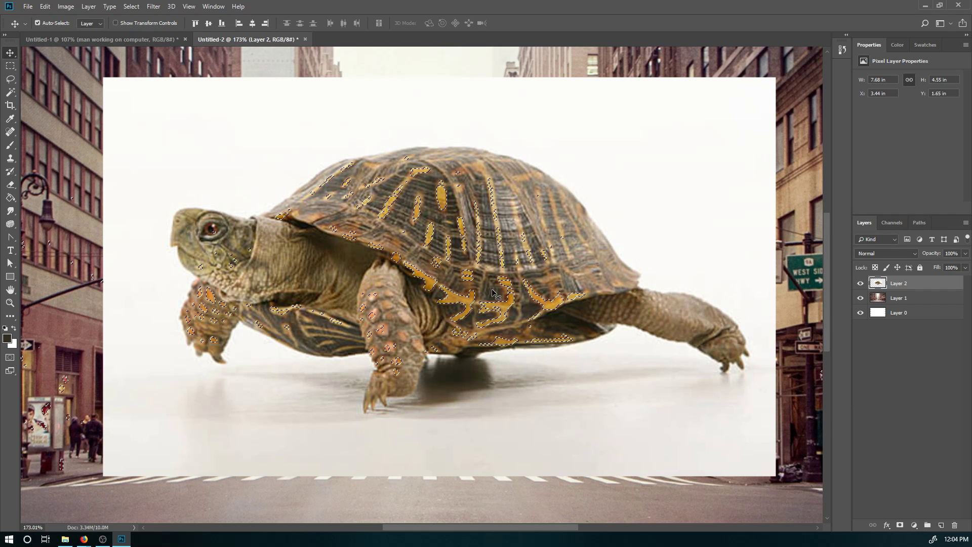
pyautogui.hotkey('ctrl', 'd')
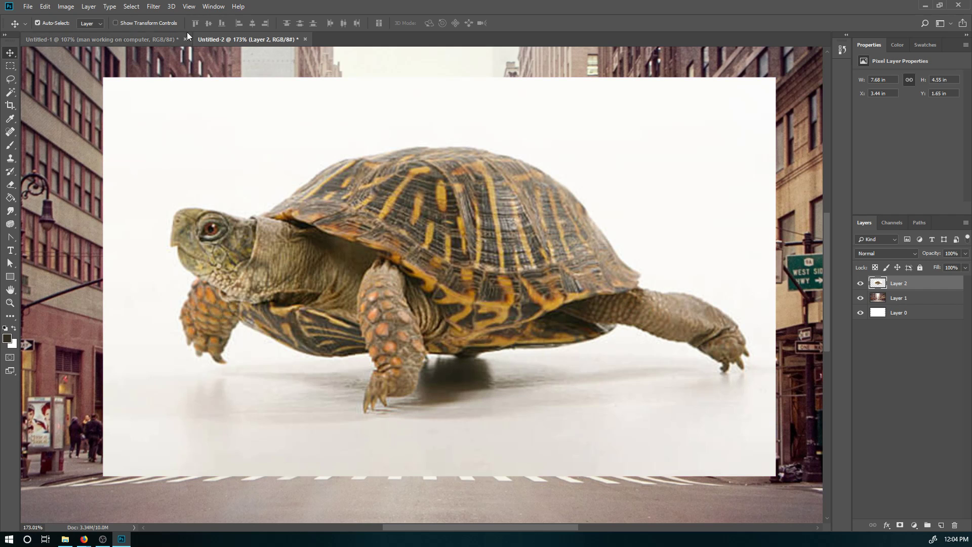
pyautogui.click(131, 6)
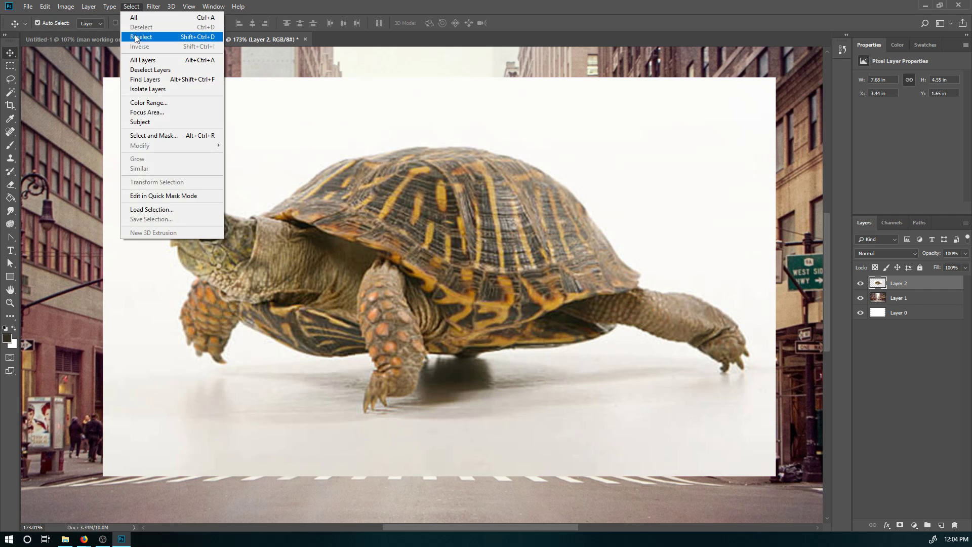
pyautogui.click(323, 4)
# Rename the turtle photo layer as turtle and the street photo layer as bg.
pyautogui.press('w')
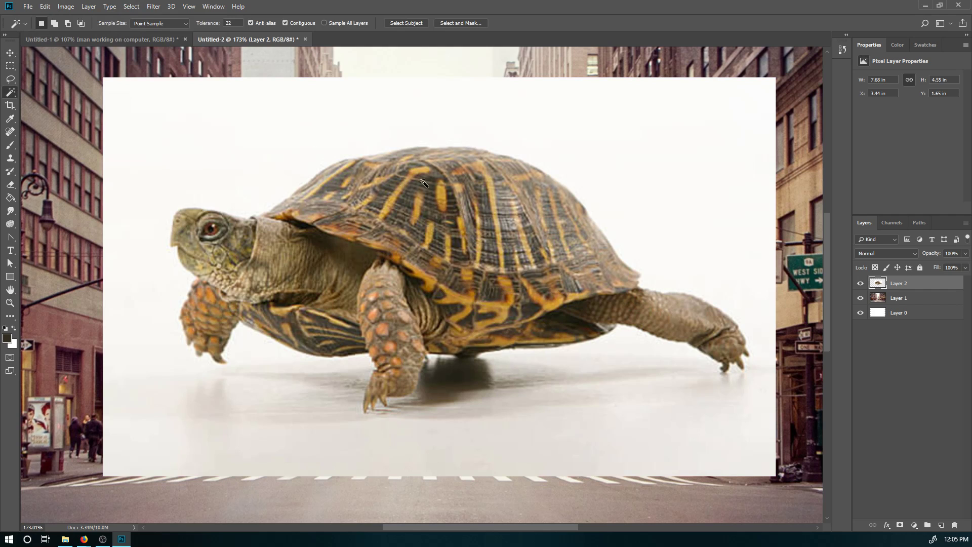
pyautogui.doubleClick(893, 283)
pyautogui.write('turtle')
pyautogui.press('Return')
pyautogui.doubleClick(899, 298)
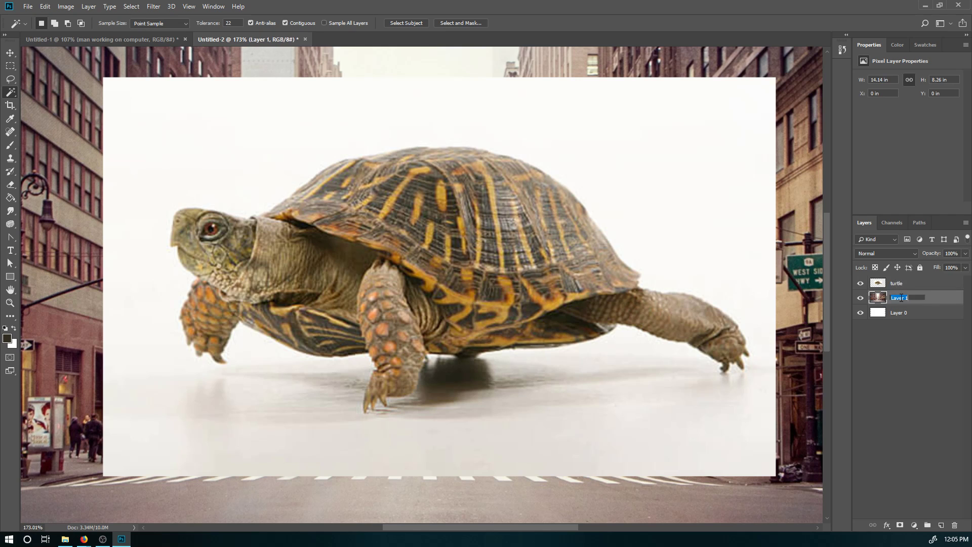
pyautogui.write('bg')
pyautogui.press('Return')
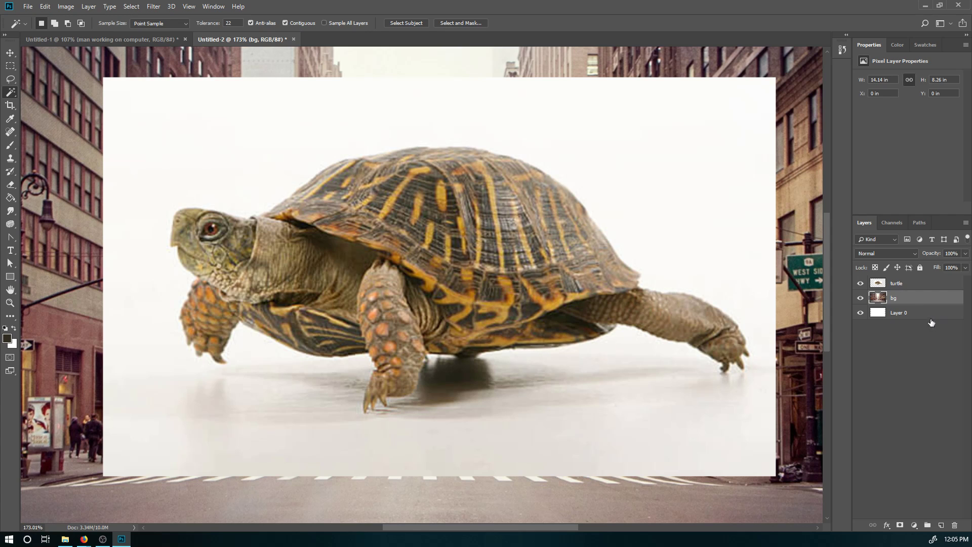
# Fully lock the bg layer and the white Layer 0.
pyautogui.click(920, 267)
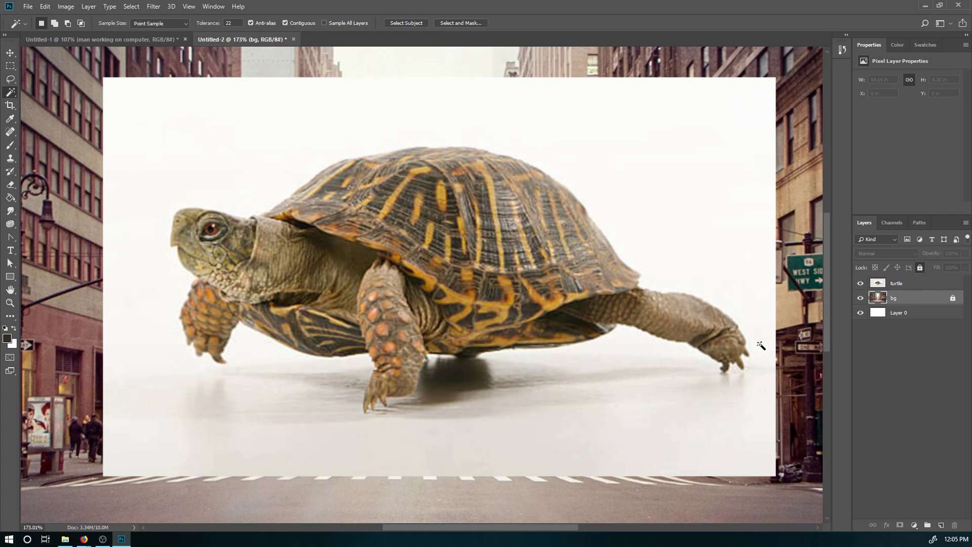
pyautogui.click(913, 314)
pyautogui.click(920, 267)
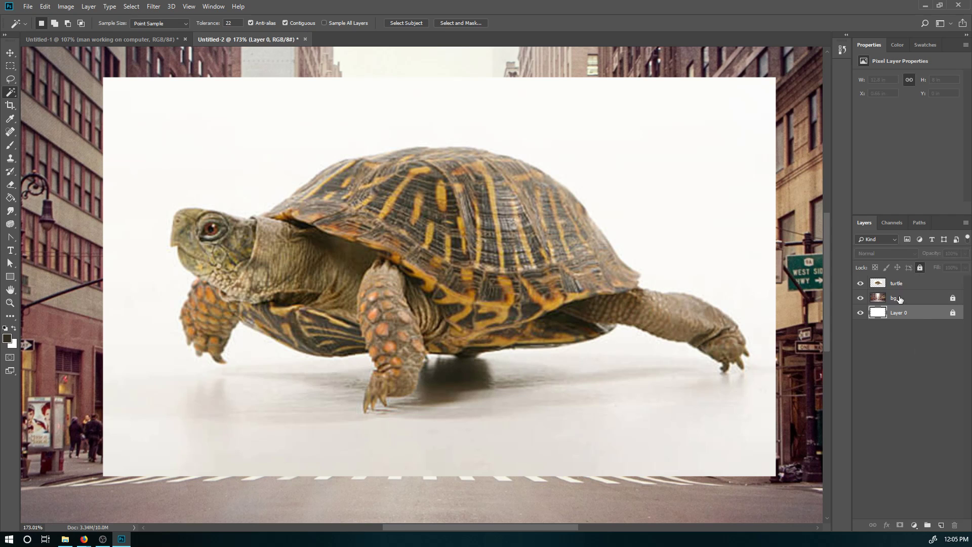
# Select the white background, the grey floor and part of the shadow on the turtle layer with the Magic Wand at tolerance 22.
pyautogui.click(895, 283)
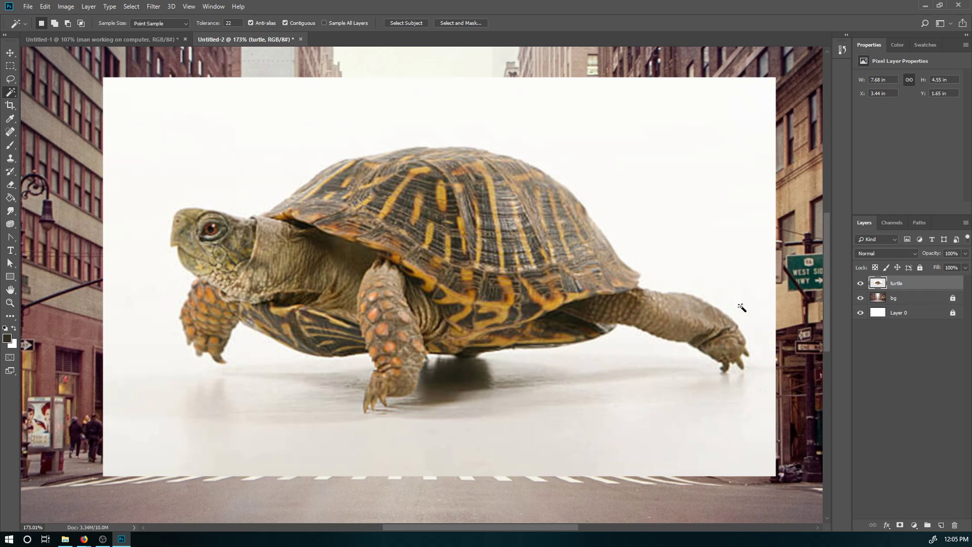
pyautogui.click(625, 162)
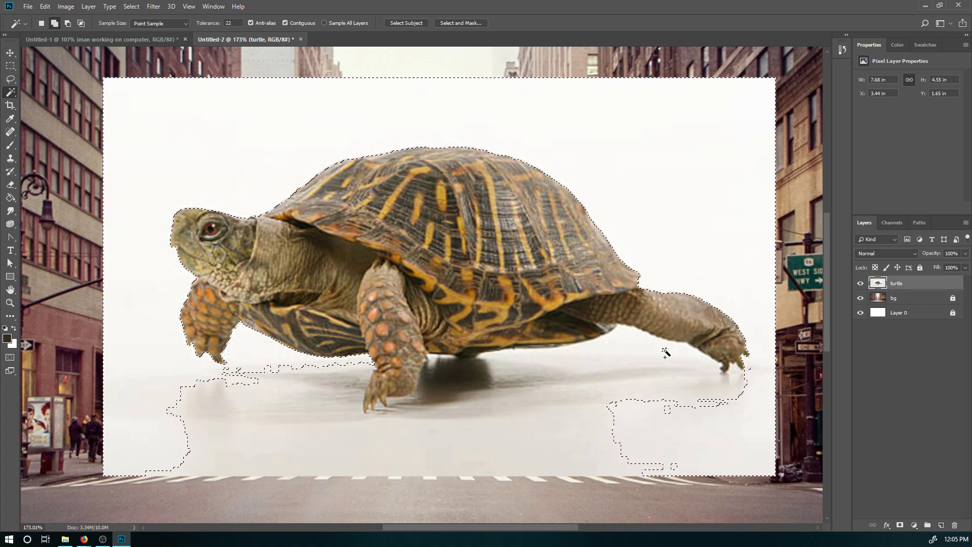
pyautogui.click(666, 373)
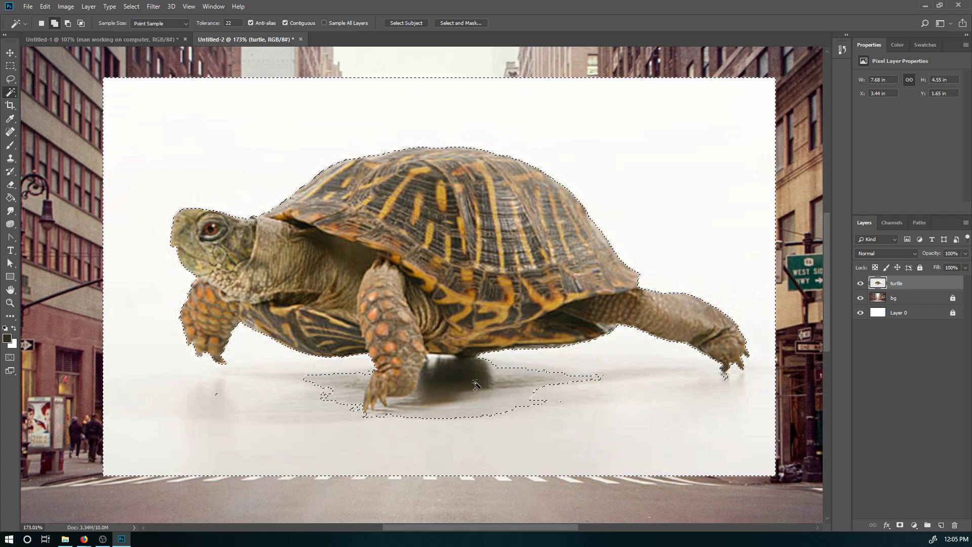
pyautogui.click(337, 393)
pyautogui.click(358, 392)
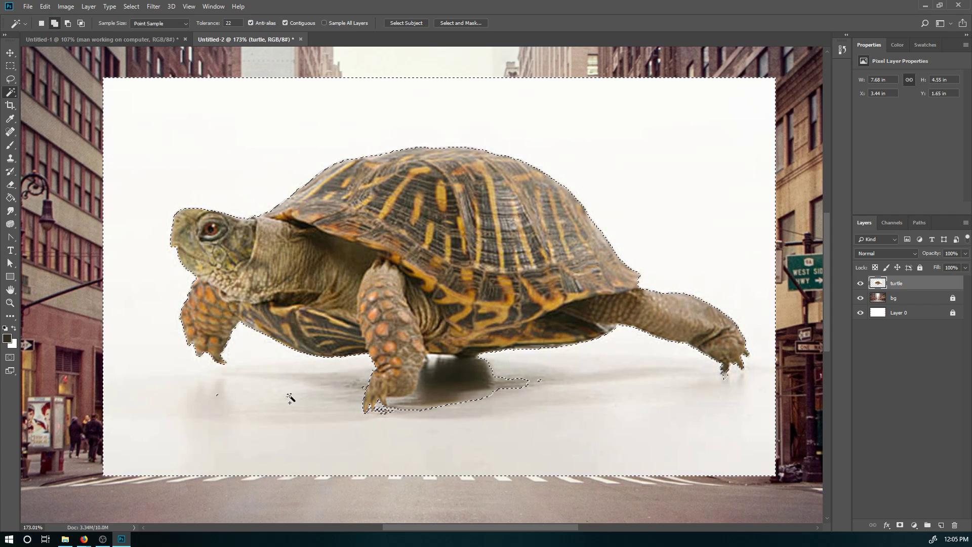
pyautogui.keyDown('shift'); pyautogui.click(467, 380); pyautogui.keyUp('shift')
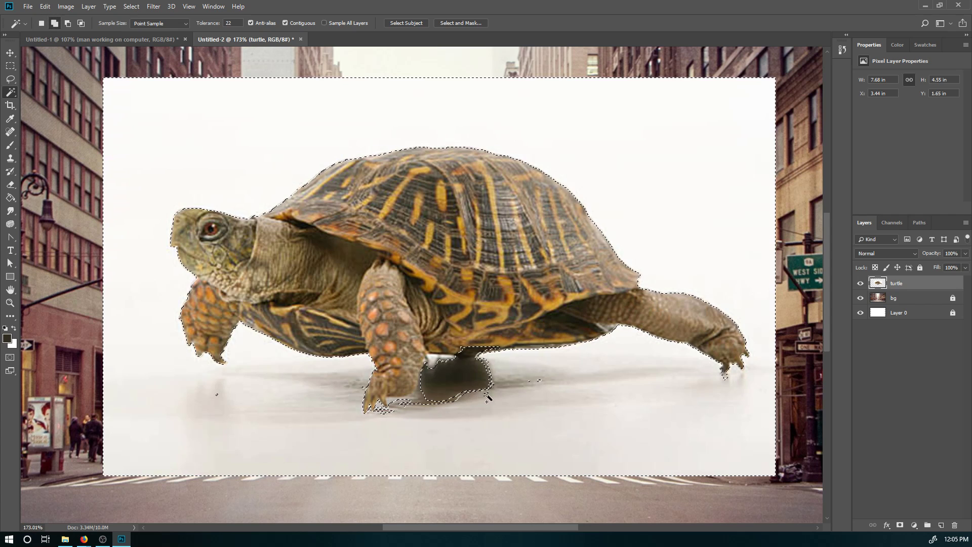
pyautogui.keyDown('shift'); pyautogui.click(534, 382); pyautogui.keyUp('shift')
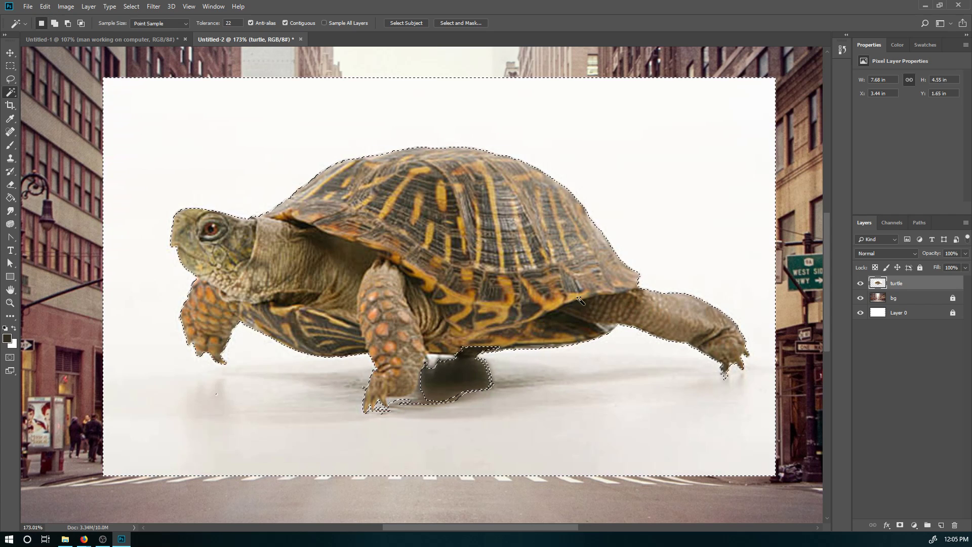
# Invert the background selection and turn it into a layer mask on the turtle layer.
pyautogui.click(899, 524)
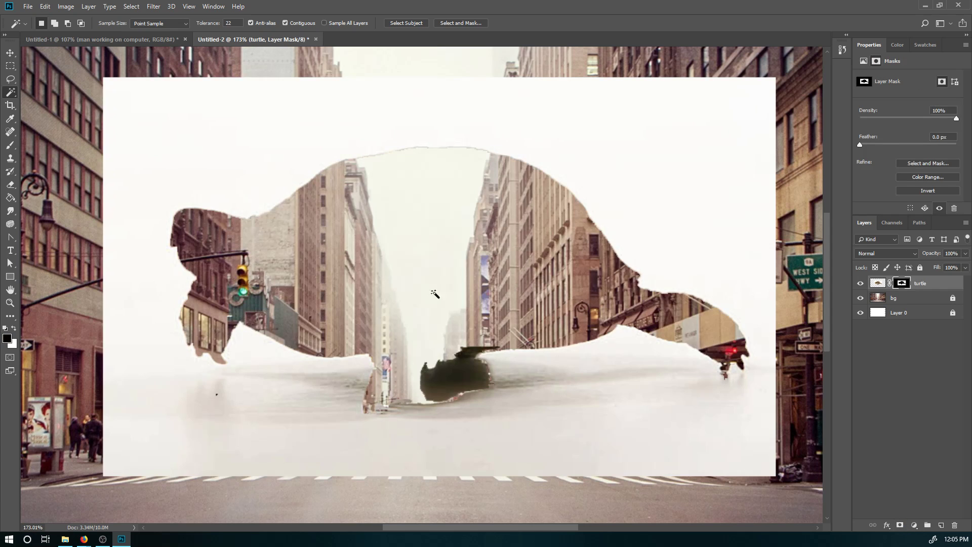
pyautogui.hotkey('ctrl', 'z')
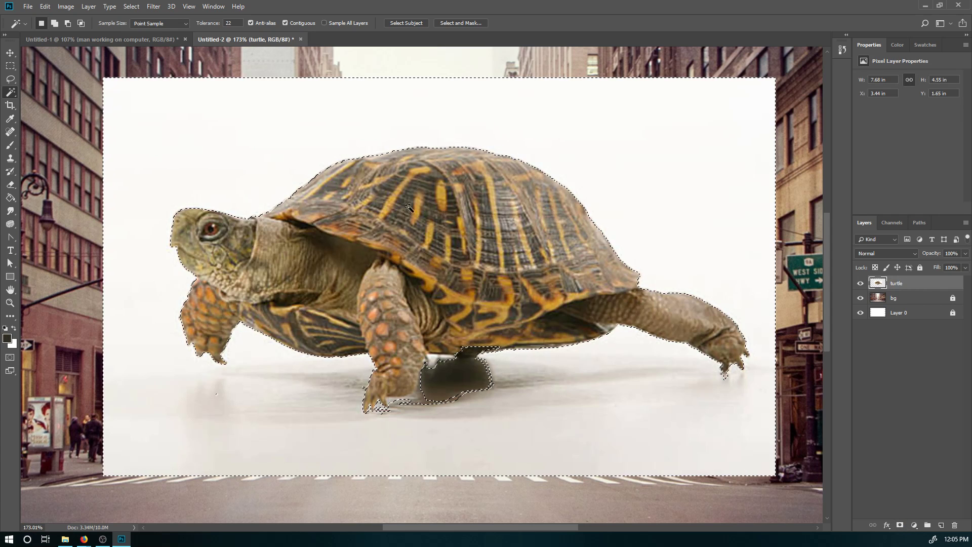
pyautogui.click(131, 6)
pyautogui.click(139, 46)
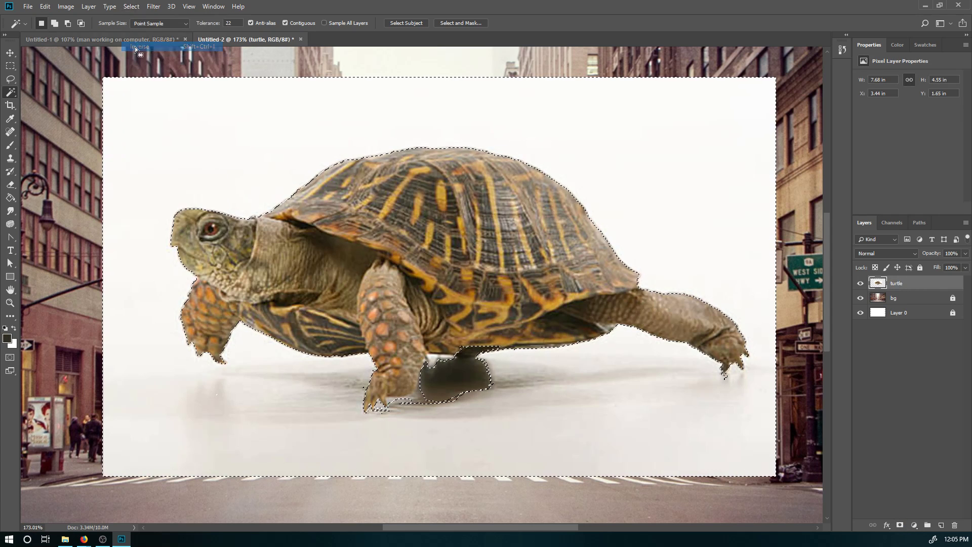
pyautogui.click(900, 525)
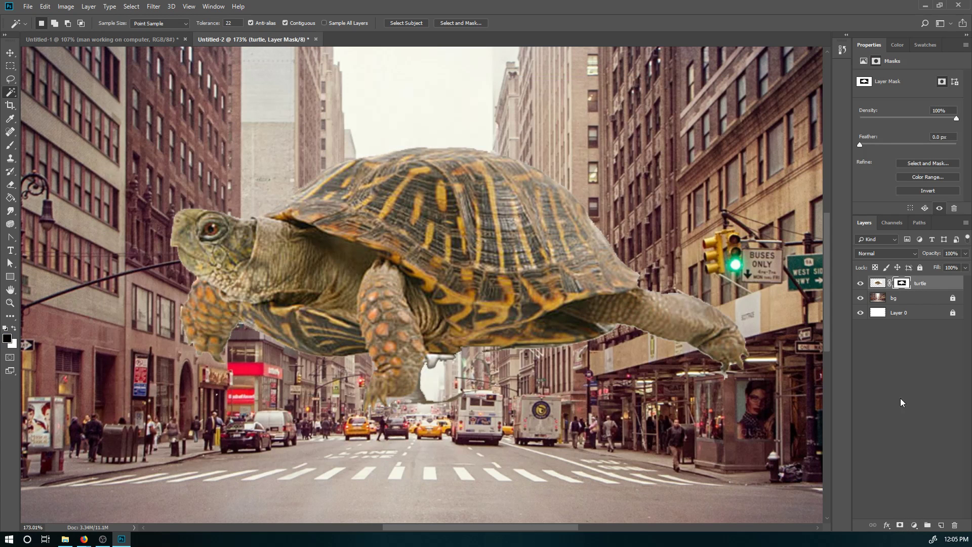
# Hide the bg layer and bring the shadow remnants around the turtle's near front foot into close view.
pyautogui.click(864, 298)
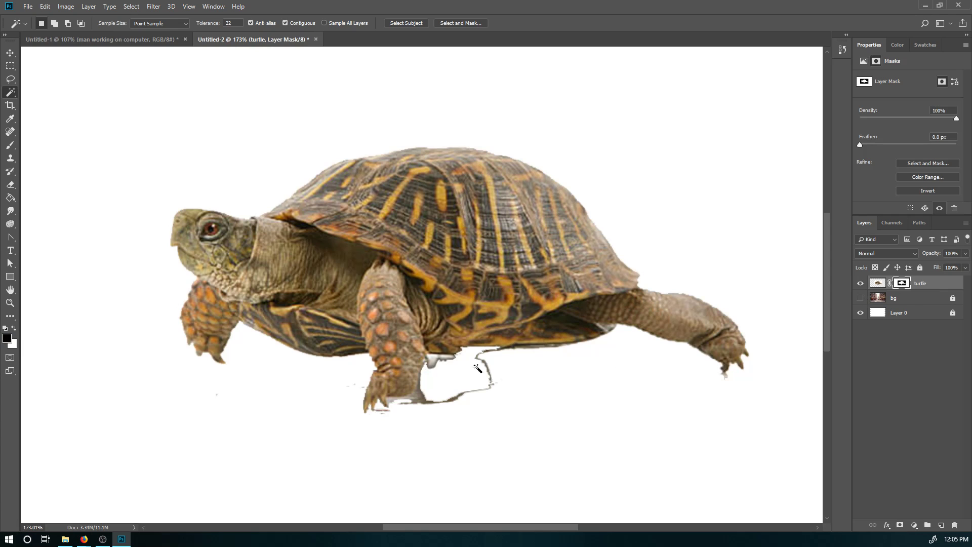
pyautogui.press('z')
pyautogui.moveTo(234, 330); pyautogui.dragTo(368, 371)
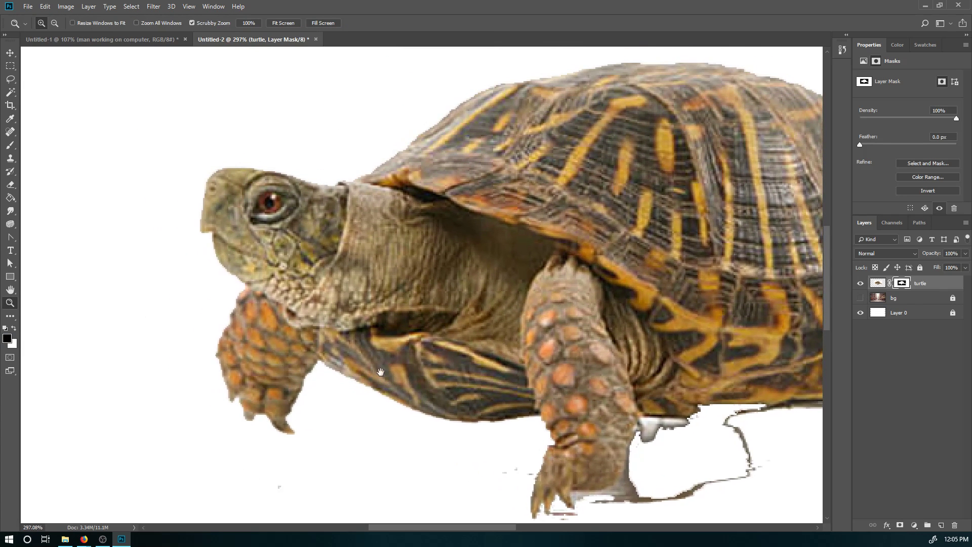
pyautogui.moveTo(604, 379); pyautogui.dragTo(457, 302)
pyautogui.moveTo(566, 404); pyautogui.dragTo(514, 372)
pyautogui.moveTo(407, 407); pyautogui.dragTo(428, 409)
# Try erasing on the turtle layer's mask beside the front foot with black as the foreground color.
pyautogui.press('e')
pyautogui.moveTo(285, 335); pyautogui.dragTo(265, 366)
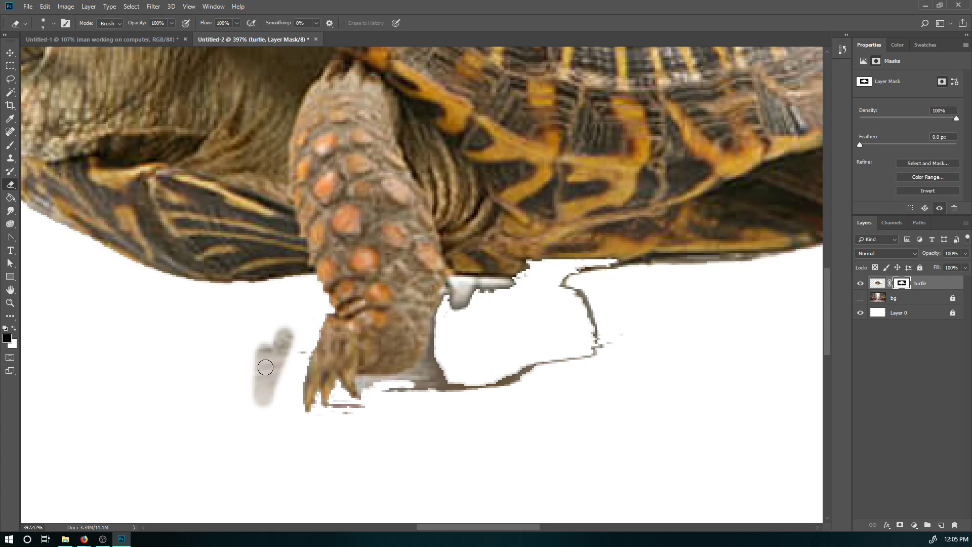
pyautogui.moveTo(229, 330)
pyautogui.mouseDown()
pyautogui.moveTo(199, 414)
pyautogui.moveTo(185, 372)
pyautogui.moveTo(204, 380)
pyautogui.moveTo(143, 371)
pyautogui.moveTo(258, 388)
pyautogui.moveTo(395, 348)
pyautogui.moveTo(269, 430)
pyautogui.moveTo(313, 397)
pyautogui.mouseUp()
pyautogui.hotkey('ctrl', 'z')
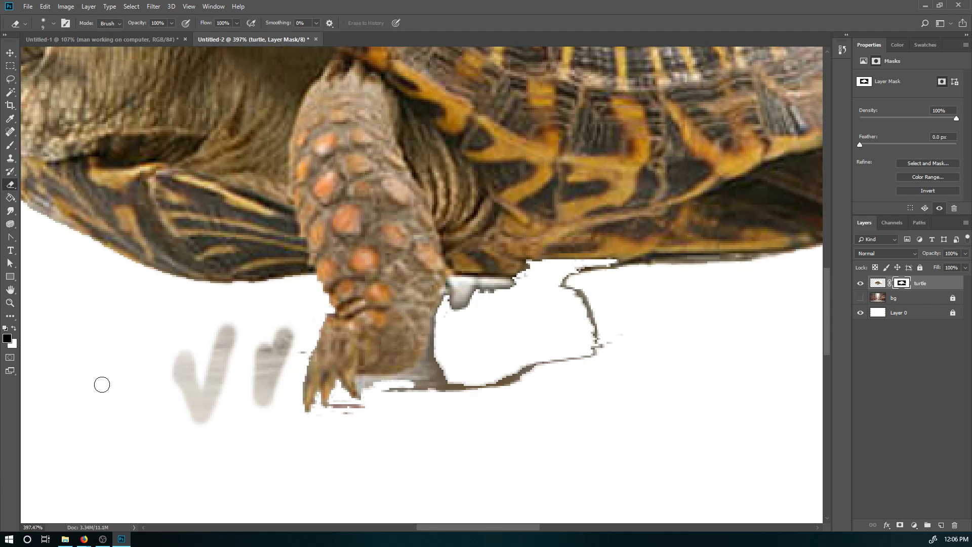
# Swap the foreground and background colors and erase the V-shaped test mark beside the front foot on the mask.
pyautogui.click(5, 330)
pyautogui.moveTo(182, 353)
pyautogui.mouseDown()
pyautogui.moveTo(212, 357)
pyautogui.moveTo(188, 411)
pyautogui.moveTo(177, 386)
pyautogui.moveTo(166, 388)
pyautogui.moveTo(179, 353)
pyautogui.moveTo(211, 367)
pyautogui.moveTo(211, 380)
pyautogui.moveTo(225, 368)
pyautogui.moveTo(219, 346)
pyautogui.moveTo(230, 336)
pyautogui.moveTo(210, 363)
pyautogui.moveTo(240, 385)
pyautogui.moveTo(425, 444)
pyautogui.mouseUp()
pyautogui.press('b')
pyautogui.hotkey('ctrl', 'z')
pyautogui.press('e')
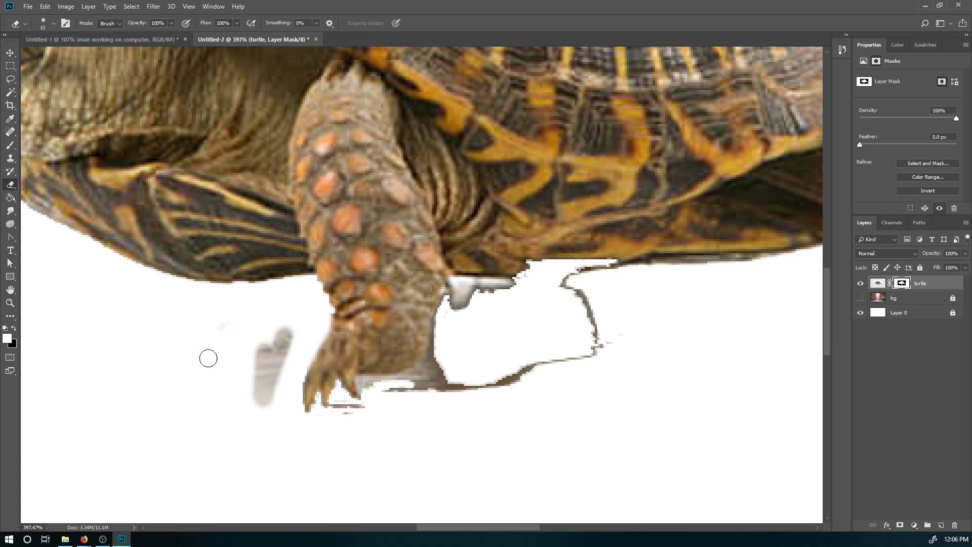
# Enlarge the eraser and remove the remaining test strokes next to the front foot from the mask.
pyautogui.press(']')
pyautogui.press(']')
pyautogui.press(']')
pyautogui.press(']')
pyautogui.press(']')
pyautogui.press(']')
pyautogui.moveTo(266, 337)
pyautogui.mouseDown()
pyautogui.moveTo(220, 334)
pyautogui.moveTo(270, 330)
pyautogui.moveTo(257, 380)
pyautogui.mouseUp()
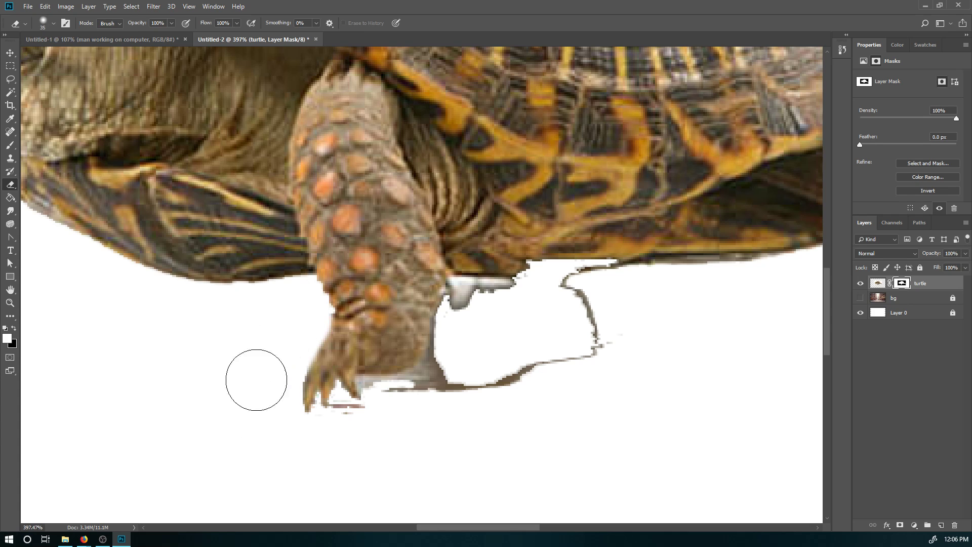
# Shrink the eraser and remove the shadow remnants under the near front foot and along the shell's lower edge from the mask.
pyautogui.press('[')
pyautogui.press('[')
pyautogui.press('[')
pyautogui.press('[')
pyautogui.press('[')
pyautogui.moveTo(340, 412)
pyautogui.mouseDown()
pyautogui.moveTo(366, 414)
pyautogui.moveTo(365, 387)
pyautogui.moveTo(417, 375)
pyautogui.mouseUp()
pyautogui.moveTo(425, 378)
pyautogui.mouseDown()
pyautogui.moveTo(554, 366)
pyautogui.moveTo(583, 300)
pyautogui.moveTo(574, 286)
pyautogui.moveTo(772, 291)
pyautogui.mouseUp()
pyautogui.press(']')
pyautogui.press(']')
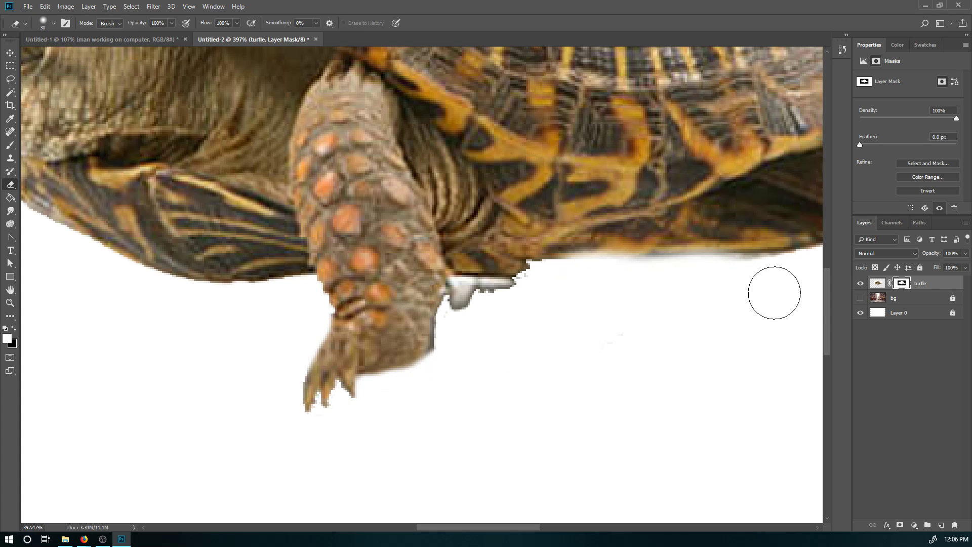
# Reduce the eraser to 15 px and erase the gray remnant behind the near front leg on the mask.
pyautogui.press('[')
pyautogui.press('[')
pyautogui.press('[')
pyautogui.moveTo(462, 327)
pyautogui.mouseDown()
pyautogui.moveTo(466, 280)
pyautogui.moveTo(778, 271)
pyautogui.moveTo(783, 298)
pyautogui.moveTo(585, 369)
pyautogui.mouseUp()
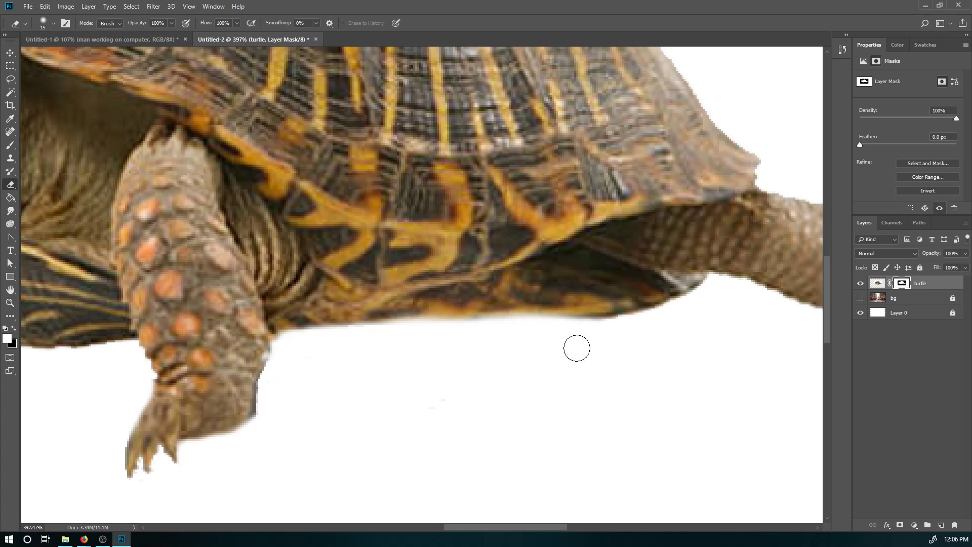
# Paint the turtle's over-erased lower shell edge back into the mask with a white 60 px brush.
pyautogui.press('b')
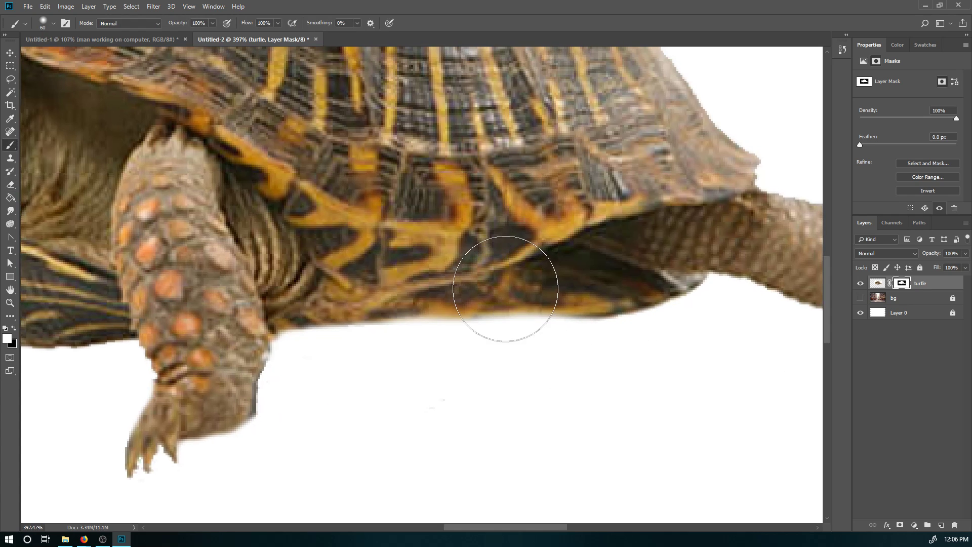
pyautogui.moveTo(511, 282)
pyautogui.mouseDown()
pyautogui.moveTo(405, 308)
pyautogui.moveTo(324, 306)
pyautogui.mouseUp()
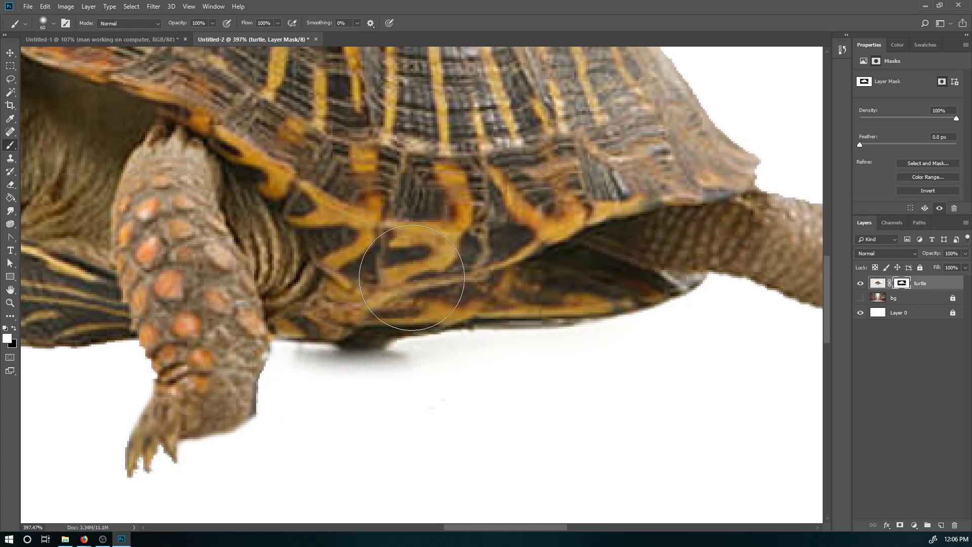
# Try erasing the restored shadow beneath the belly beside the front leg and undo the last eraser stroke.
pyautogui.press('z')
pyautogui.moveTo(347, 360); pyautogui.dragTo(380, 362)
pyautogui.press('e')
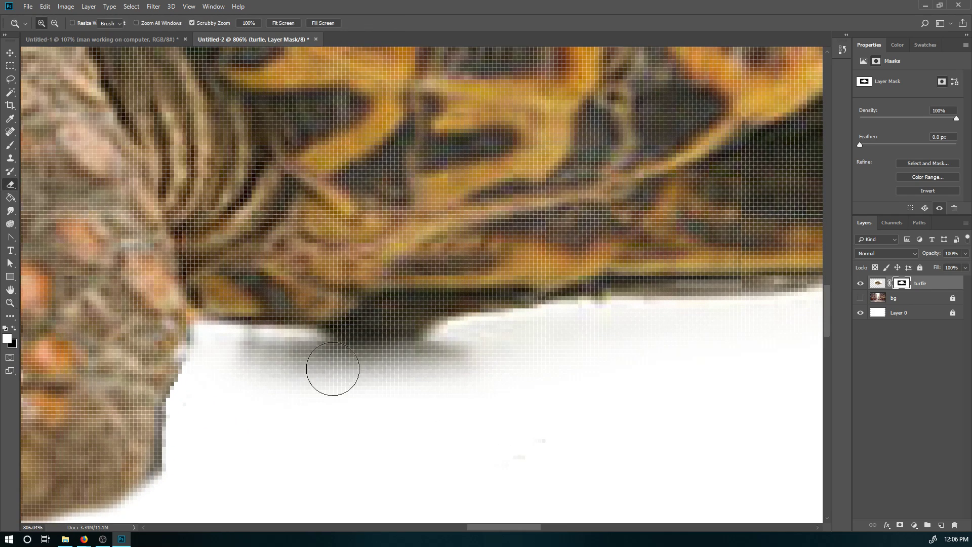
pyautogui.moveTo(236, 393)
pyautogui.mouseDown()
pyautogui.moveTo(223, 342)
pyautogui.moveTo(232, 359)
pyautogui.moveTo(302, 353)
pyautogui.moveTo(282, 352)
pyautogui.mouseUp()
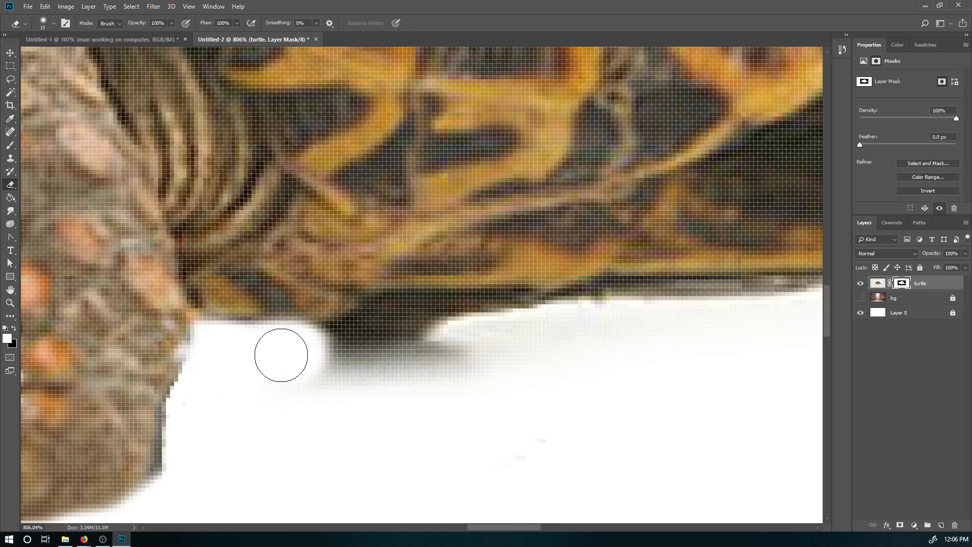
pyautogui.hotkey('ctrl', 'z')
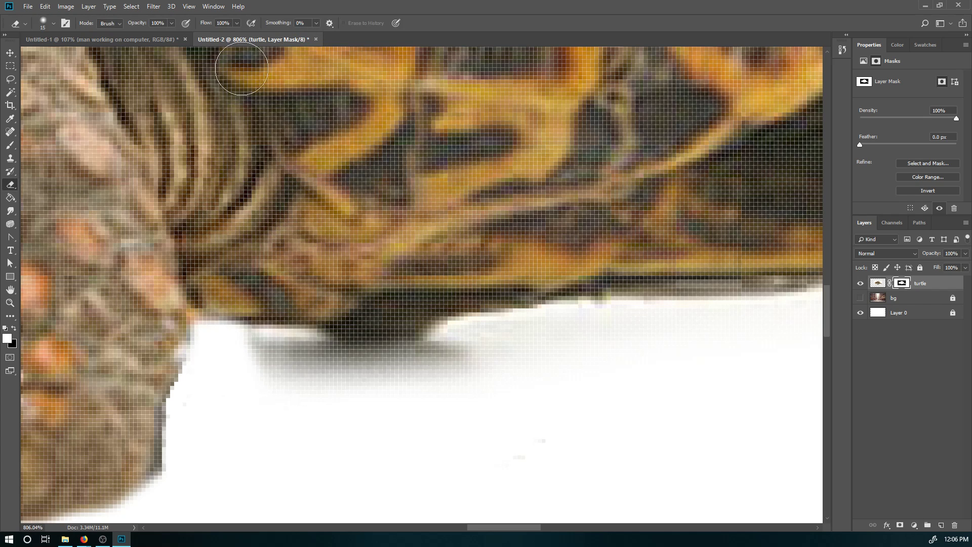
# Set the eraser hardness to about 74% and erase the shadow directly along the shell's lower edge on the mask.
pyautogui.click(317, 23)
pyautogui.click(55, 22)
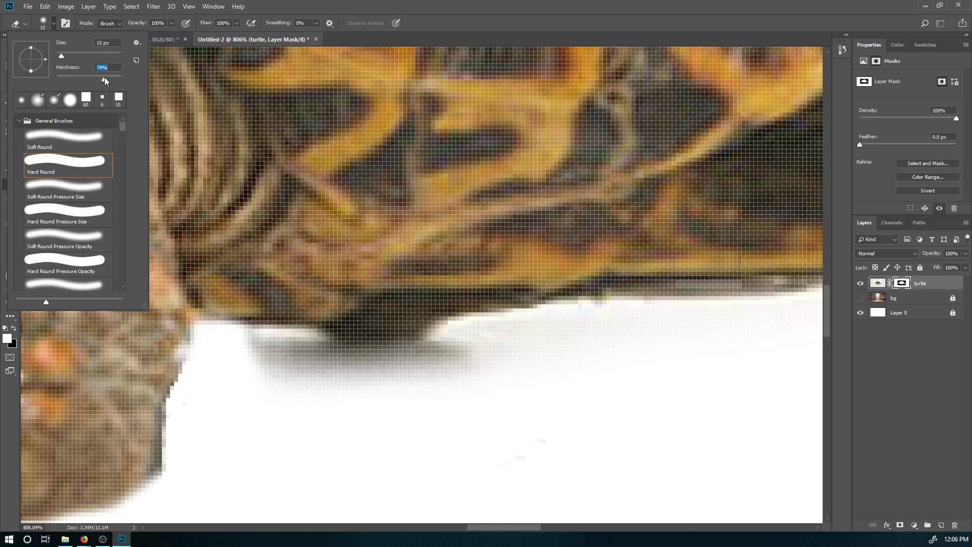
pyautogui.click(491, 19)
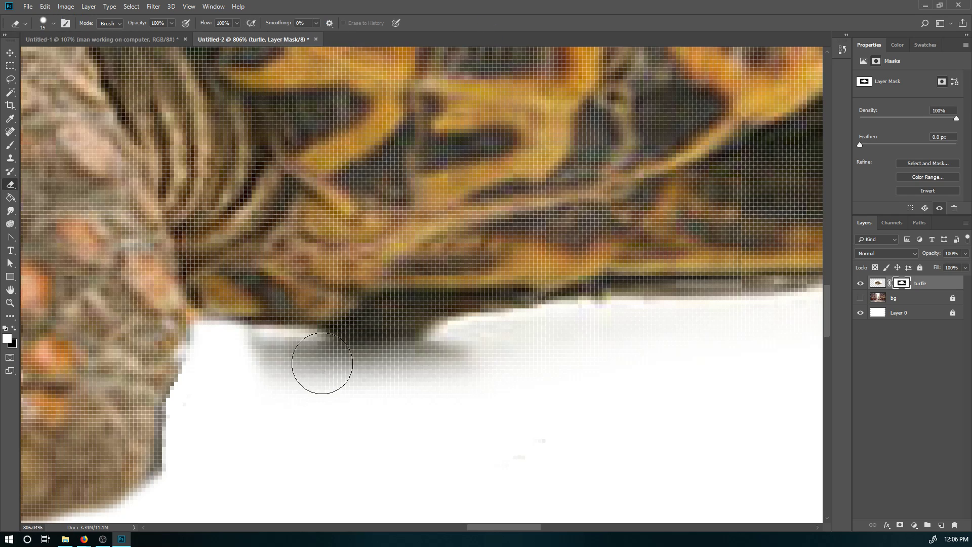
pyautogui.click(249, 368)
pyautogui.moveTo(248, 368)
pyautogui.mouseDown()
pyautogui.moveTo(408, 367)
pyautogui.moveTo(378, 362)
pyautogui.moveTo(405, 350)
pyautogui.moveTo(374, 347)
pyautogui.moveTo(363, 332)
pyautogui.moveTo(379, 342)
pyautogui.moveTo(329, 364)
pyautogui.moveTo(321, 356)
pyautogui.moveTo(304, 383)
pyautogui.moveTo(326, 384)
pyautogui.moveTo(341, 360)
pyautogui.moveTo(393, 371)
pyautogui.moveTo(460, 350)
pyautogui.moveTo(642, 333)
pyautogui.mouseUp()
# Erase the detached shadow patch below the belly from the mask.
pyautogui.press('z')
pyautogui.press('b')
pyautogui.press('e')
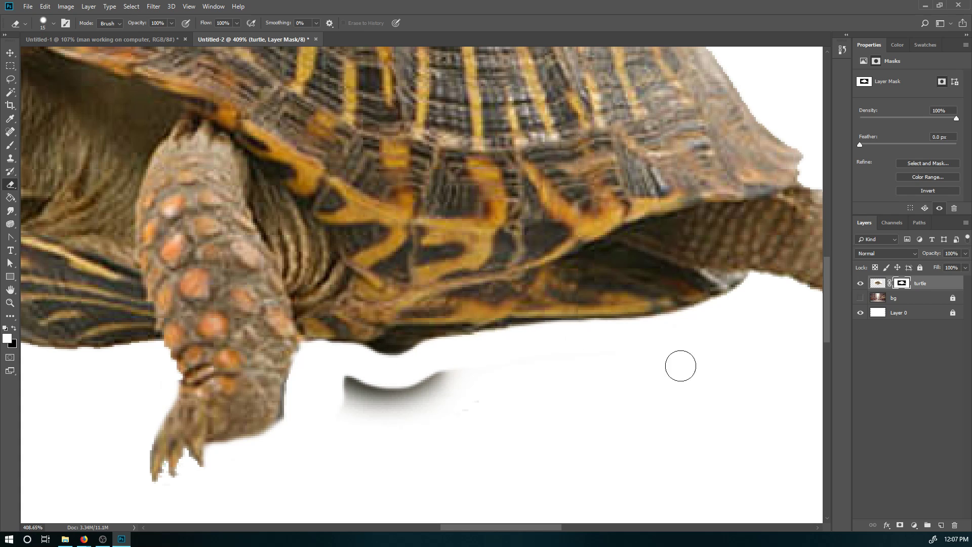
pyautogui.moveTo(420, 413)
pyautogui.mouseDown()
pyautogui.moveTo(322, 380)
pyautogui.moveTo(376, 403)
pyautogui.moveTo(433, 396)
pyautogui.moveTo(385, 393)
pyautogui.moveTo(423, 389)
pyautogui.mouseUp()
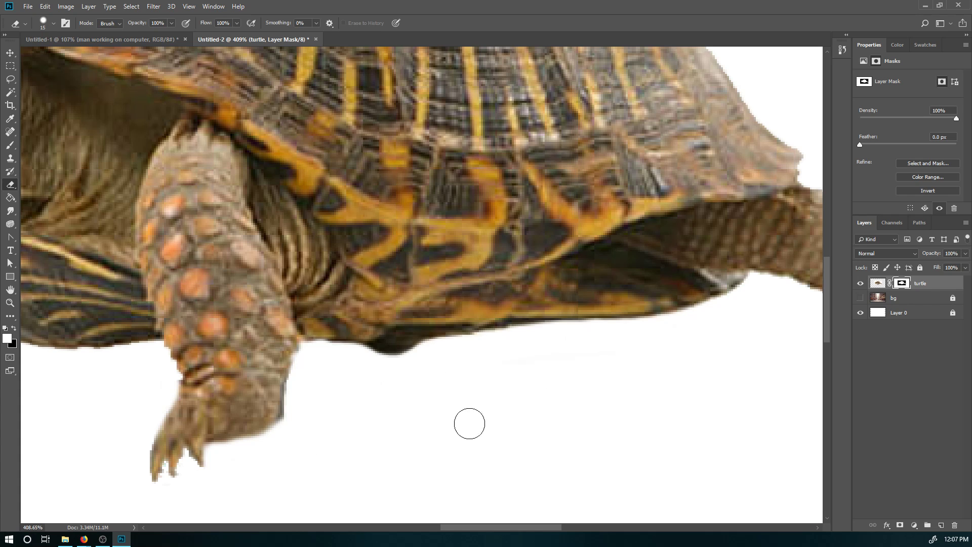
# Erase the small shadow remnant under the hind foot's claws from the mask.
pyautogui.press('z')
pyautogui.moveTo(542, 344); pyautogui.dragTo(509, 342)
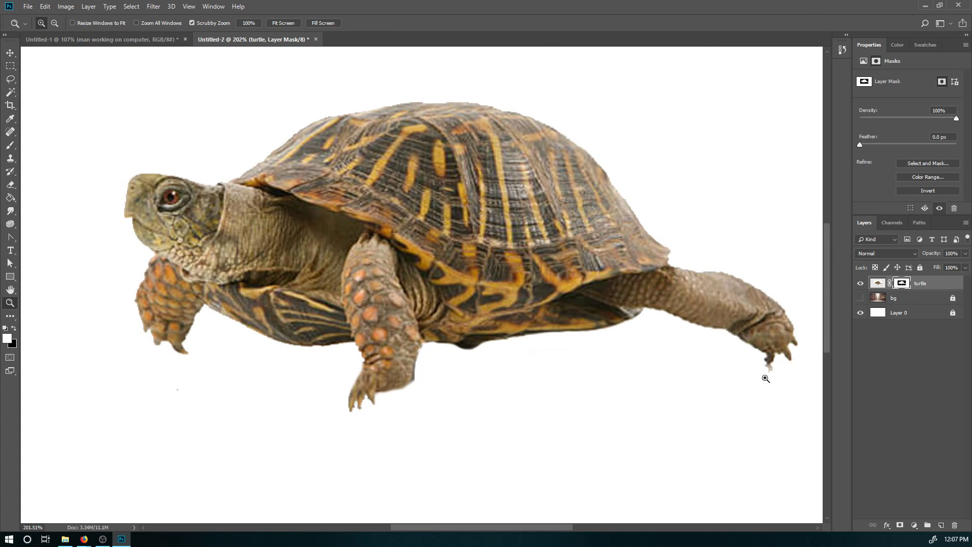
pyautogui.press('e')
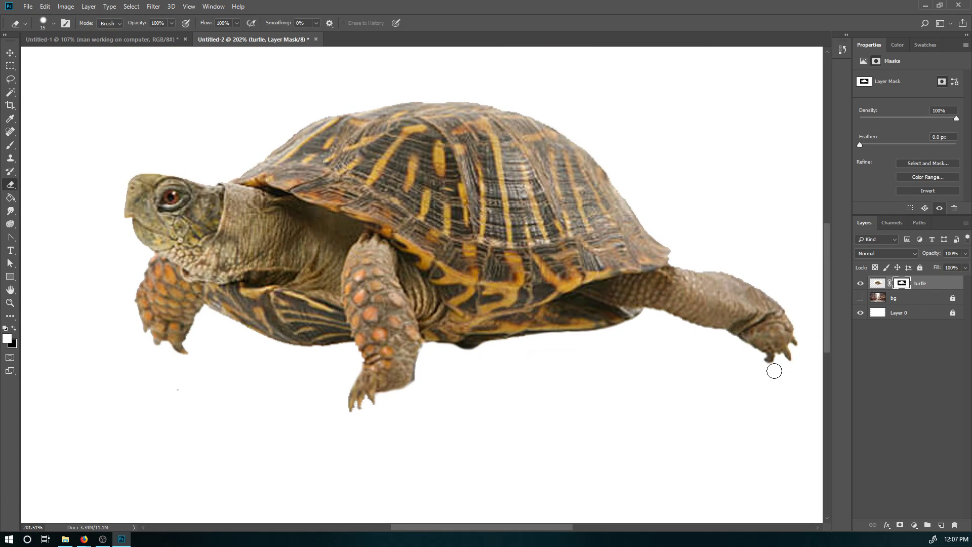
# Bring the turtle's head into close view and load the turtle layer's mask as a selection.
pyautogui.press('z')
pyautogui.moveTo(151, 187)
pyautogui.mouseDown()
pyautogui.moveTo(264, 228)
pyautogui.moveTo(538, 280)
pyautogui.moveTo(524, 285)
pyautogui.moveTo(501, 241)
pyautogui.mouseUp()
pyautogui.press('w')
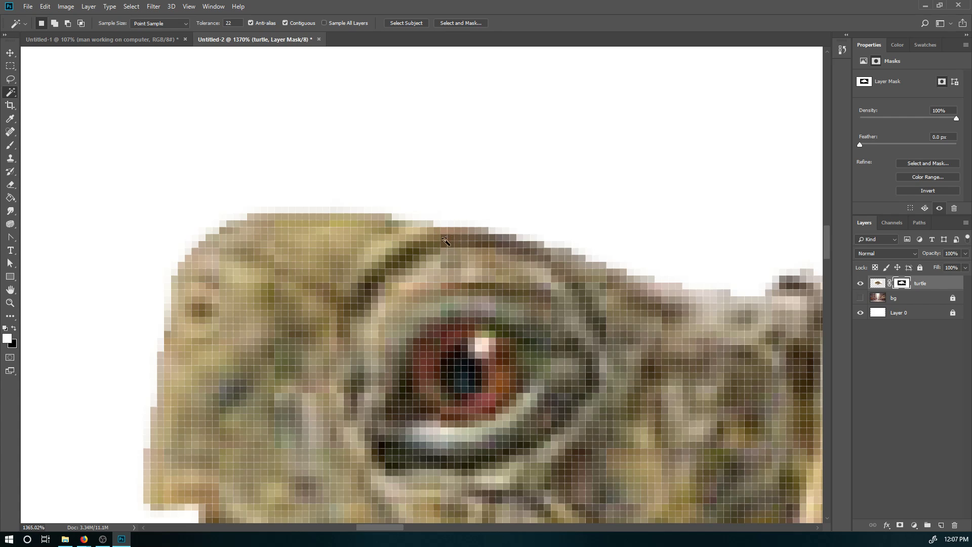
pyautogui.press('v')
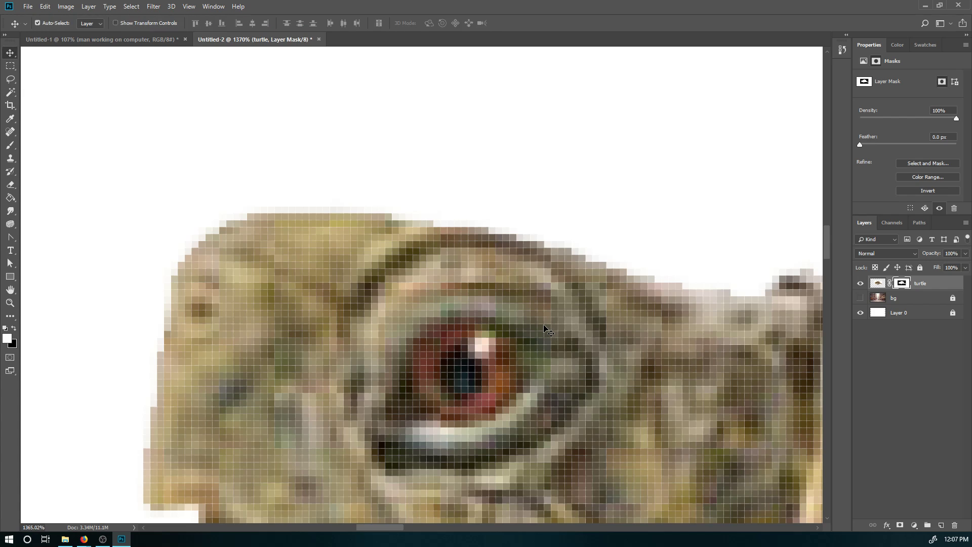
pyautogui.moveTo(628, 400); pyautogui.dragTo(604, 361)
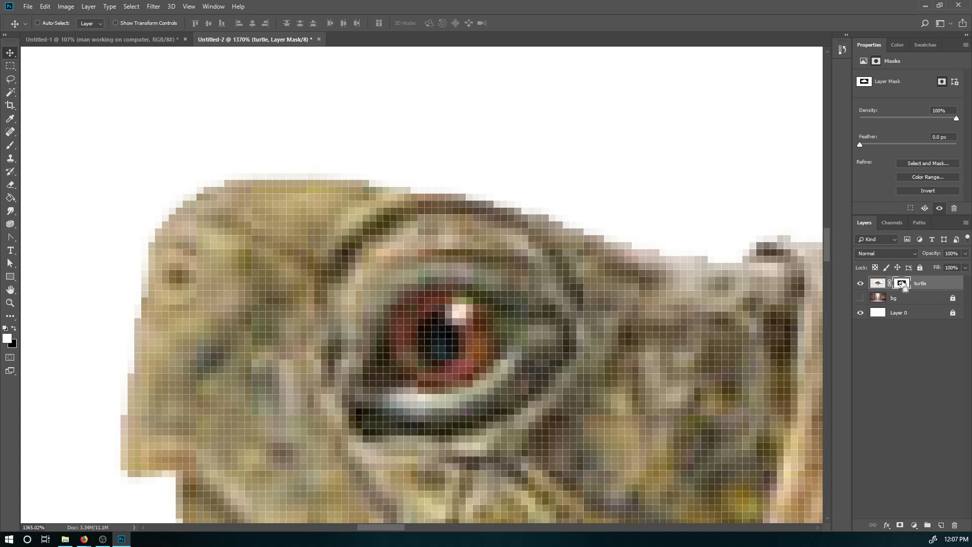
pyautogui.keyDown('ctrl'); pyautogui.click(904, 286); pyautogui.keyUp('ctrl')
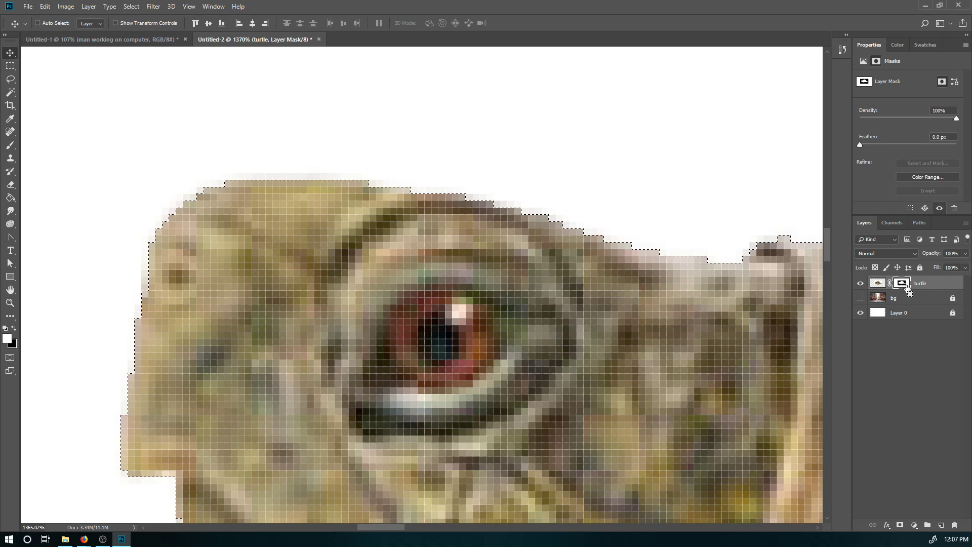
# Invert the selection, feather it by 1 pixel and clear it from the mask to soften the turtle's edge.
pyautogui.click(131, 6)
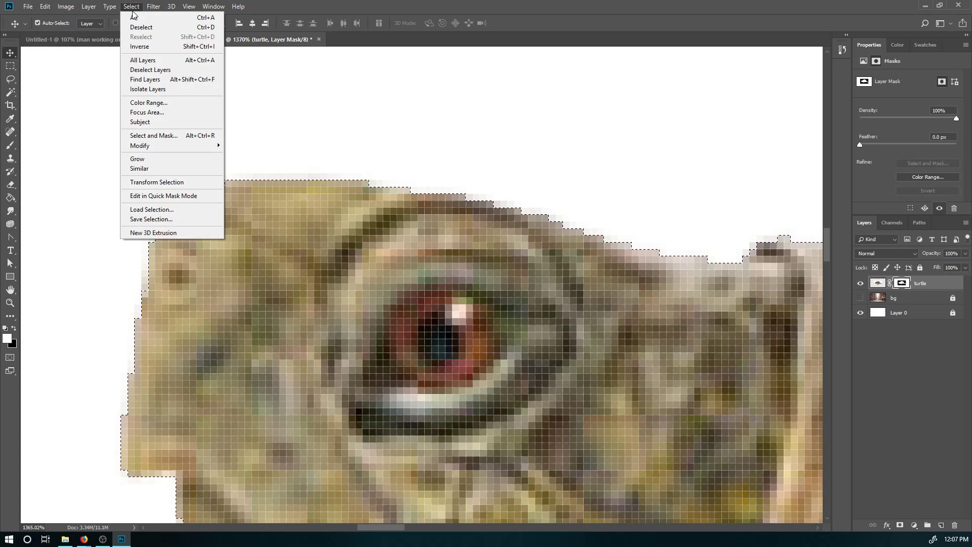
pyautogui.click(137, 47)
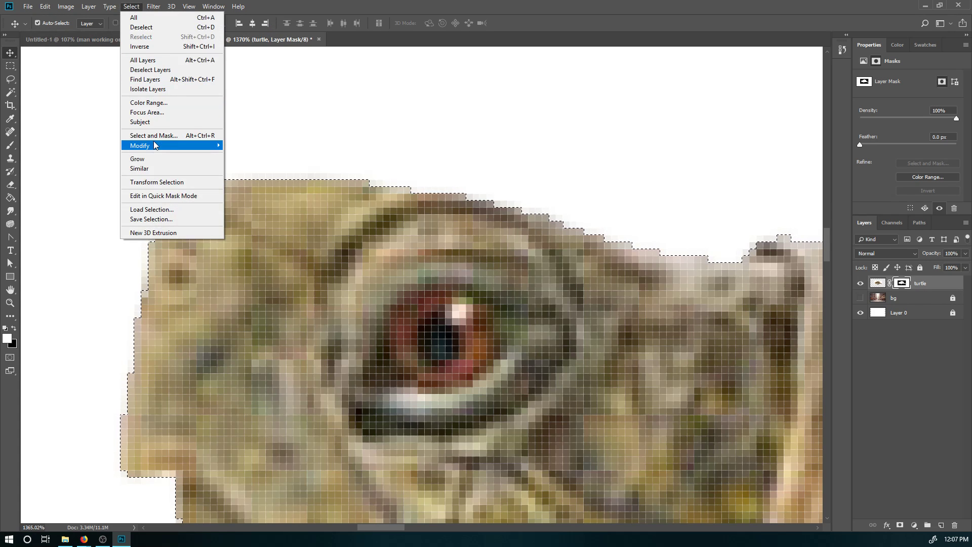
pyautogui.moveTo(215, 146)
pyautogui.click(246, 185)
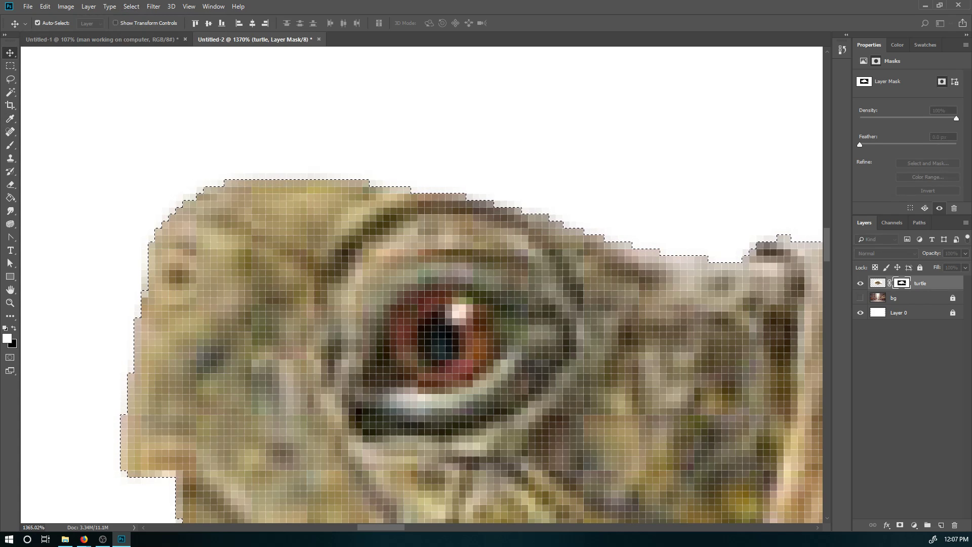
pyautogui.moveTo(54, 185); pyautogui.dragTo(549, 132)
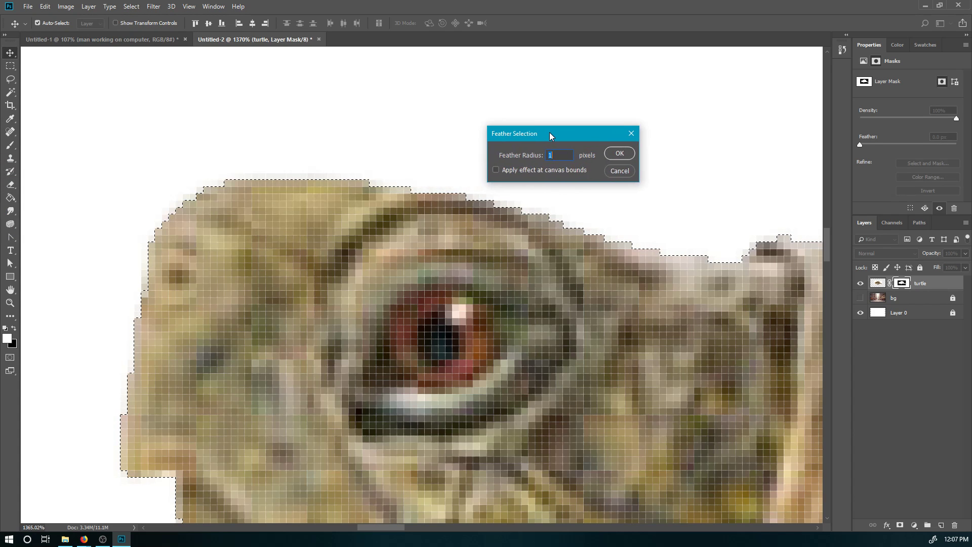
pyautogui.click(624, 152)
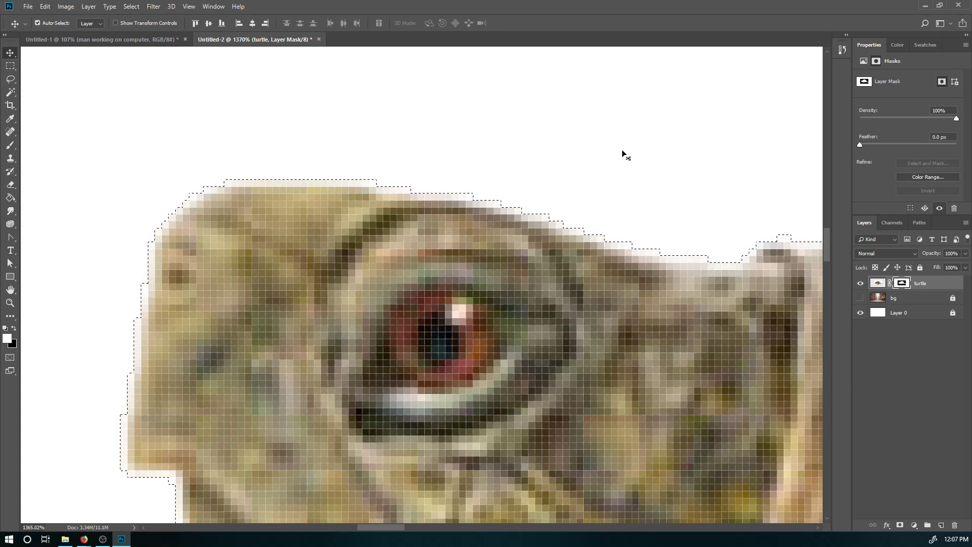
# Inspect the softened mask edge around the turtle's front leg, hind leg, shell and head at different magnifications.
pyautogui.press('z')
pyautogui.moveTo(613, 153); pyautogui.dragTo(555, 157)
pyautogui.press('space')
pyautogui.moveTo(658, 208); pyautogui.dragTo(348, 236)
pyautogui.moveTo(509, 281); pyautogui.dragTo(315, 219)
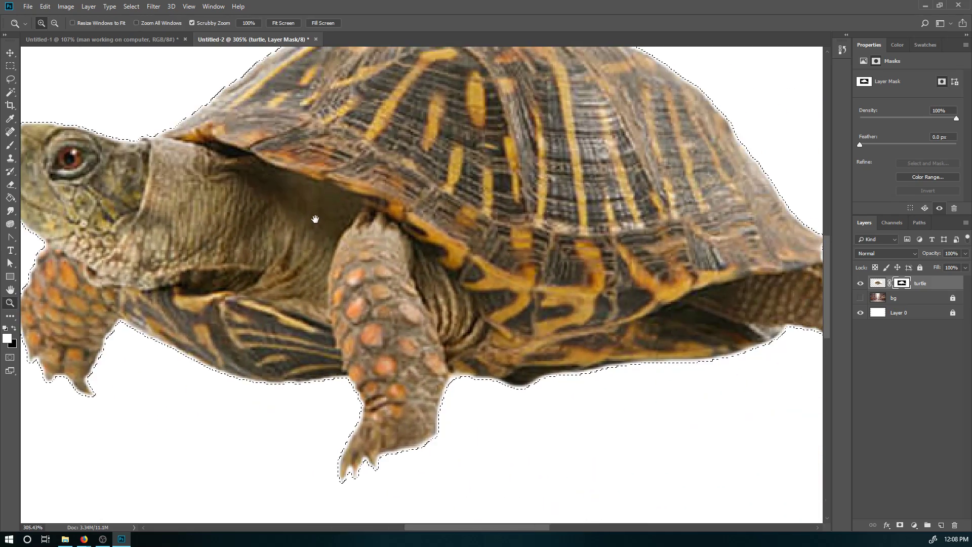
pyautogui.moveTo(451, 407); pyautogui.dragTo(506, 418)
pyautogui.moveTo(451, 380); pyautogui.dragTo(483, 380)
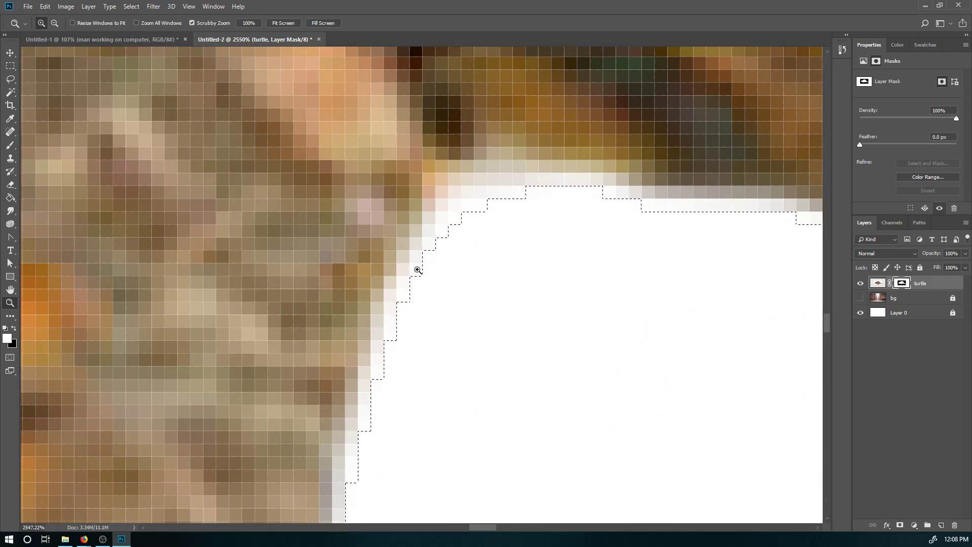
pyautogui.moveTo(514, 167); pyautogui.dragTo(385, 251)
pyautogui.press('space')
pyautogui.moveTo(554, 218); pyautogui.dragTo(617, 217)
pyautogui.press('space')
pyautogui.moveTo(561, 218); pyautogui.dragTo(154, 243)
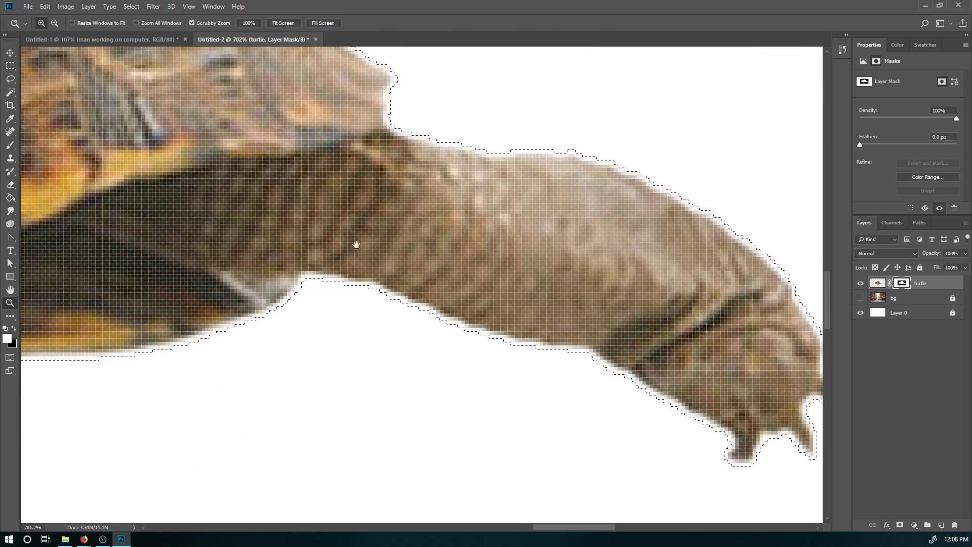
pyautogui.moveTo(525, 246); pyautogui.dragTo(475, 243)
pyautogui.moveTo(398, 211); pyautogui.dragTo(475, 236)
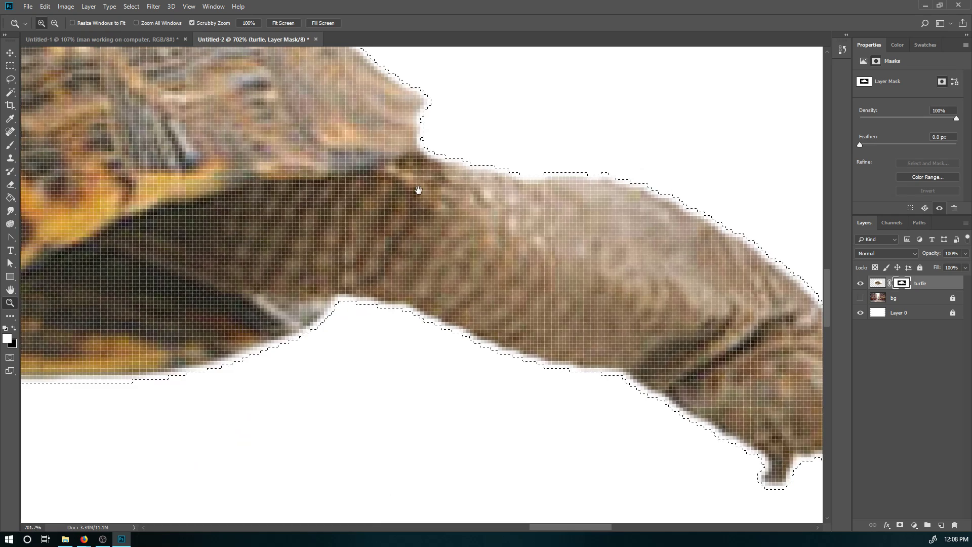
pyautogui.moveTo(420, 189); pyautogui.dragTo(542, 260)
pyautogui.moveTo(507, 191); pyautogui.dragTo(461, 191)
pyautogui.press('space')
pyautogui.moveTo(240, 166); pyautogui.dragTo(395, 239)
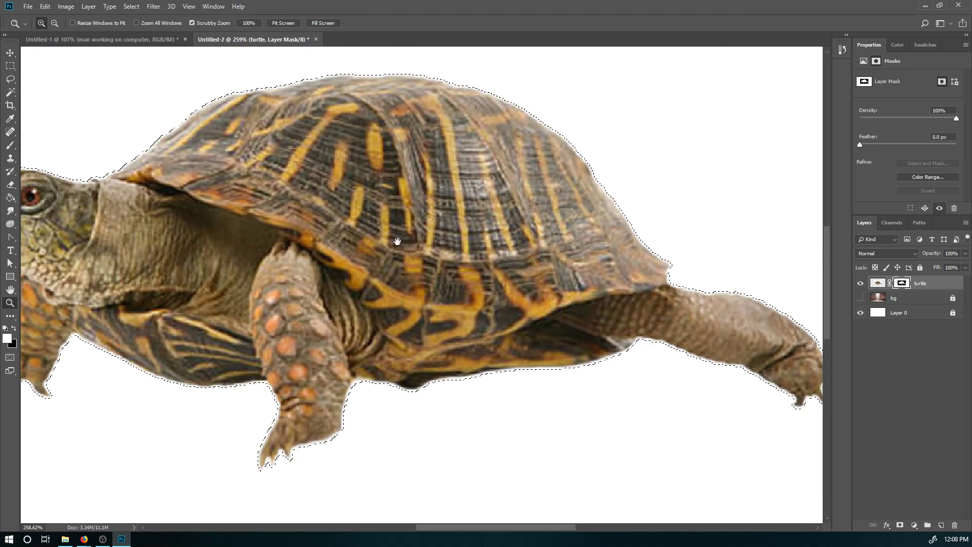
pyautogui.moveTo(335, 228); pyautogui.dragTo(405, 253)
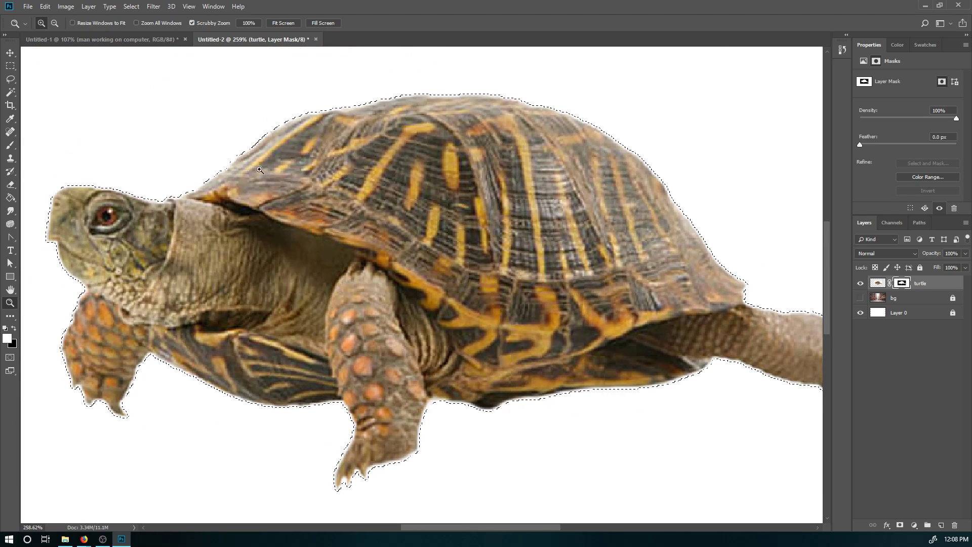
# Deselect the selection around the turtle.
pyautogui.hotkey('ctrl', 'd')
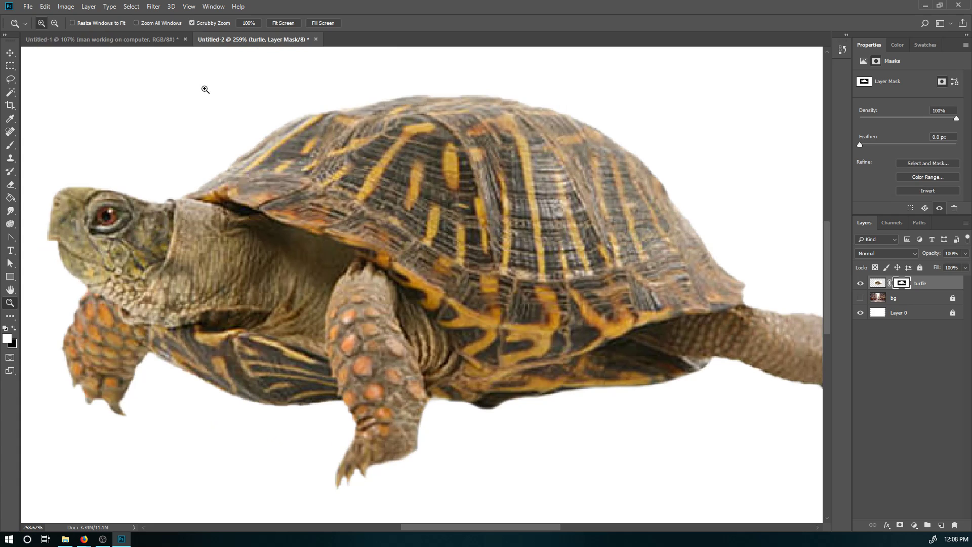
pyautogui.click(153, 7)
pyautogui.moveTo(131, 6)
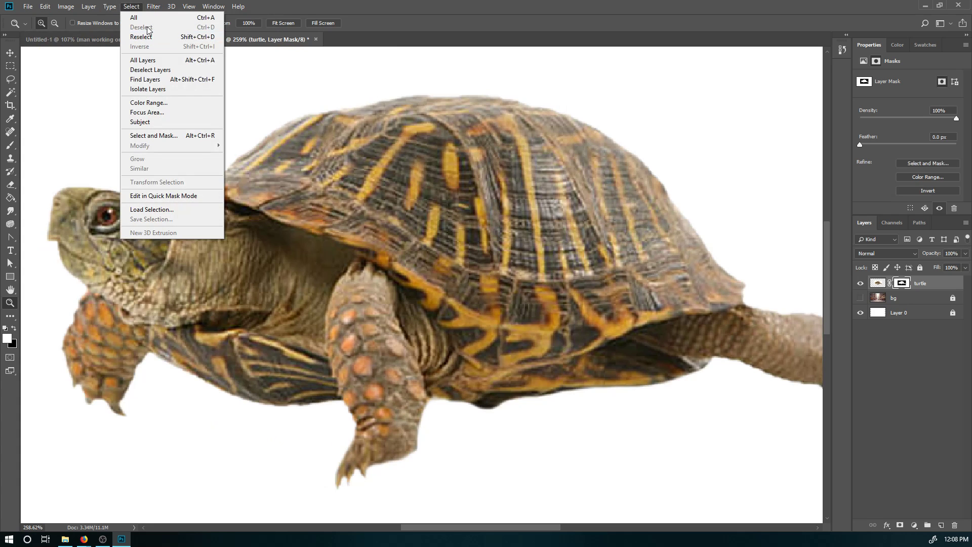
pyautogui.click(380, 15)
pyautogui.press('v')
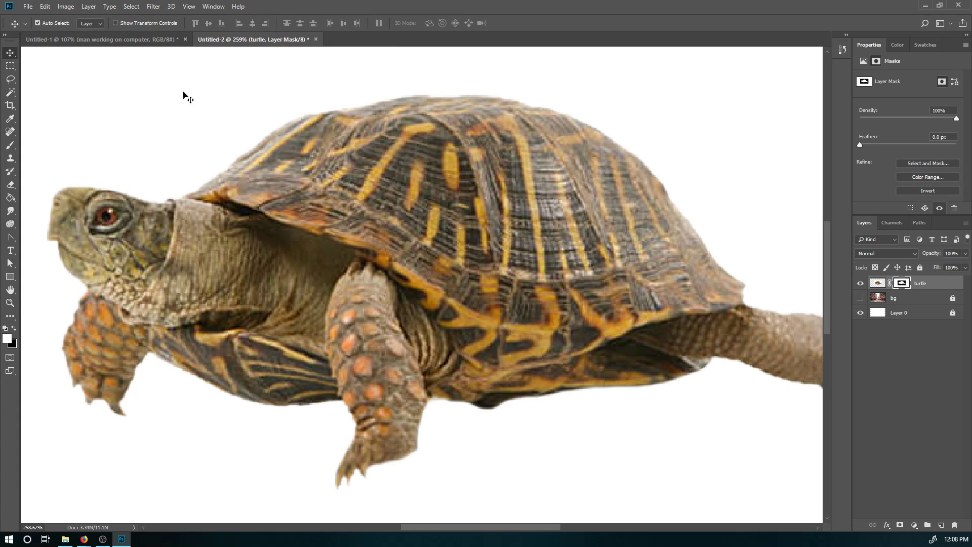
# Bring the whole canvas into view, hide Layer 0 and show the bg layer behind the turtle.
pyautogui.press('z')
pyautogui.moveTo(351, 199); pyautogui.dragTo(370, 241)
pyautogui.press('v')
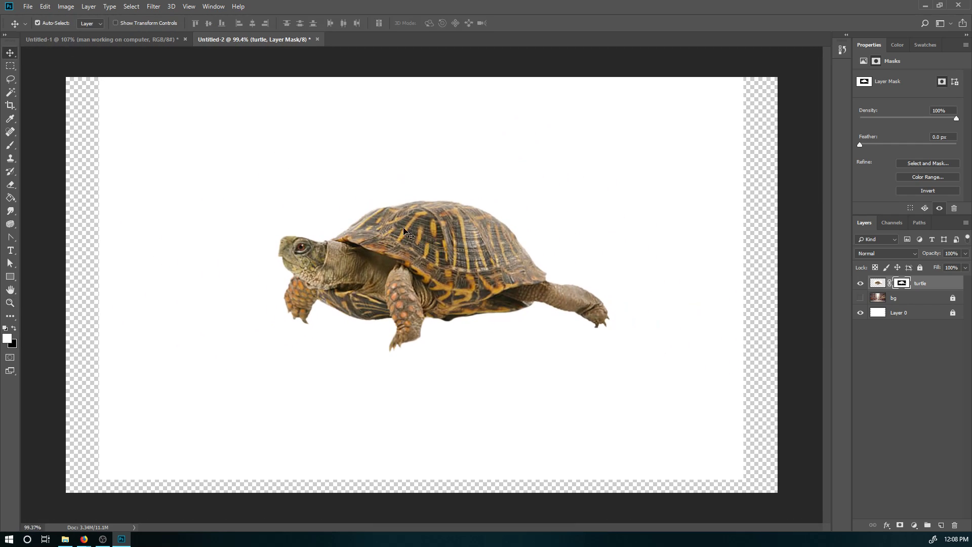
pyautogui.click(860, 313)
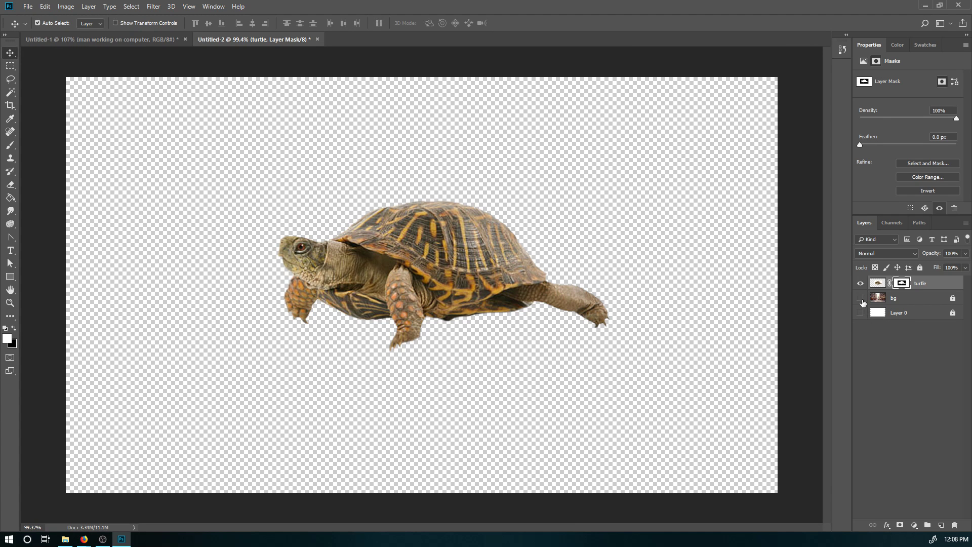
pyautogui.click(861, 298)
# Try moving the turtle to different spots over the street photo and undo each move.
pyautogui.moveTo(434, 253); pyautogui.dragTo(448, 319)
pyautogui.hotkey('ctrl', 'z')
pyautogui.moveTo(429, 269); pyautogui.dragTo(408, 303)
pyautogui.hotkey('ctrl', 'z')
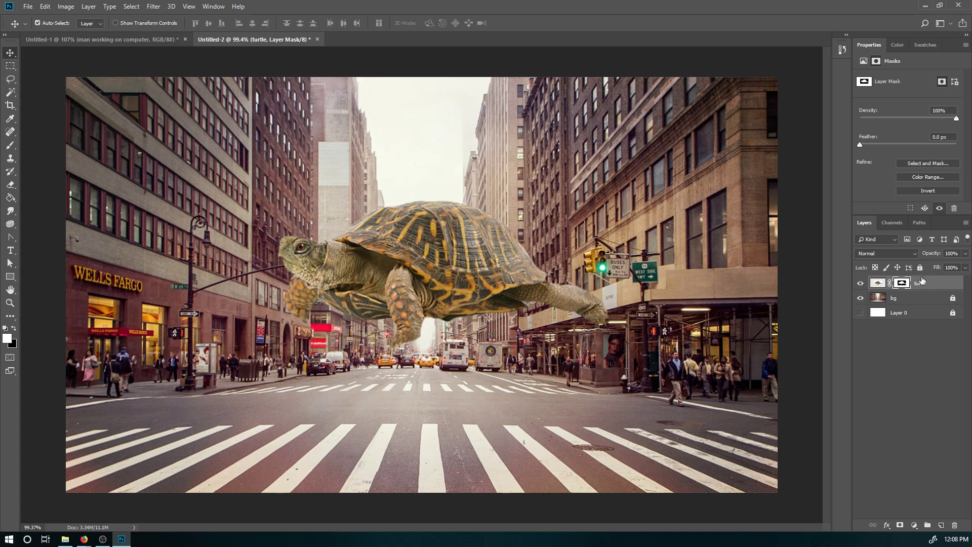
pyautogui.moveTo(501, 264); pyautogui.dragTo(511, 283)
pyautogui.hotkey('ctrl', 'z')
# Apply the turtle layer's mask permanently to its pixels.
pyautogui.rightClick(906, 284)
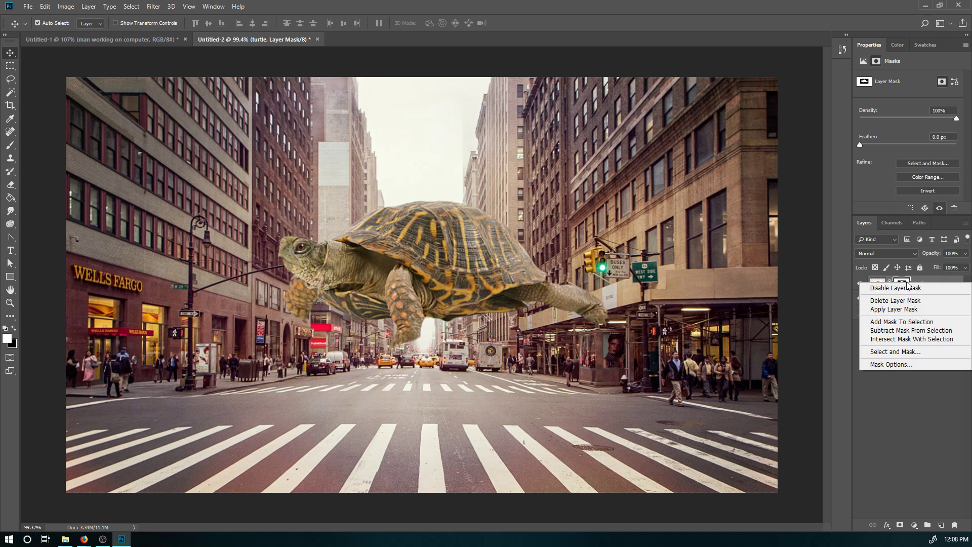
pyautogui.click(894, 309)
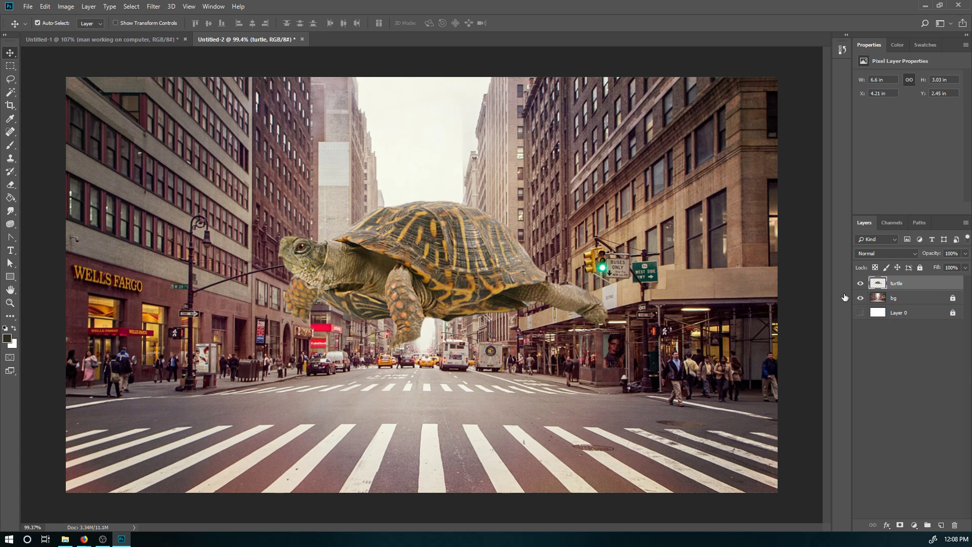
# Try lowering the unscaled turtle toward the street and undo the moves.
pyautogui.moveTo(438, 277); pyautogui.dragTo(433, 300)
pyautogui.moveTo(407, 238)
pyautogui.mouseDown()
pyautogui.moveTo(438, 248)
pyautogui.moveTo(450, 270)
pyautogui.moveTo(440, 246)
pyautogui.moveTo(385, 257)
pyautogui.moveTo(418, 238)
pyautogui.moveTo(401, 255)
pyautogui.mouseUp()
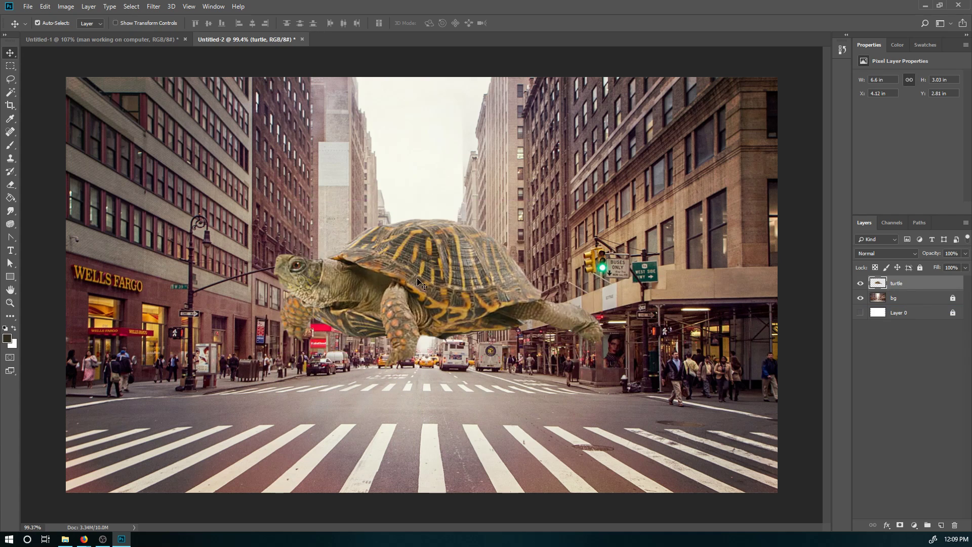
pyautogui.hotkey('ctrl', 'z')
pyautogui.moveTo(450, 283); pyautogui.dragTo(451, 319)
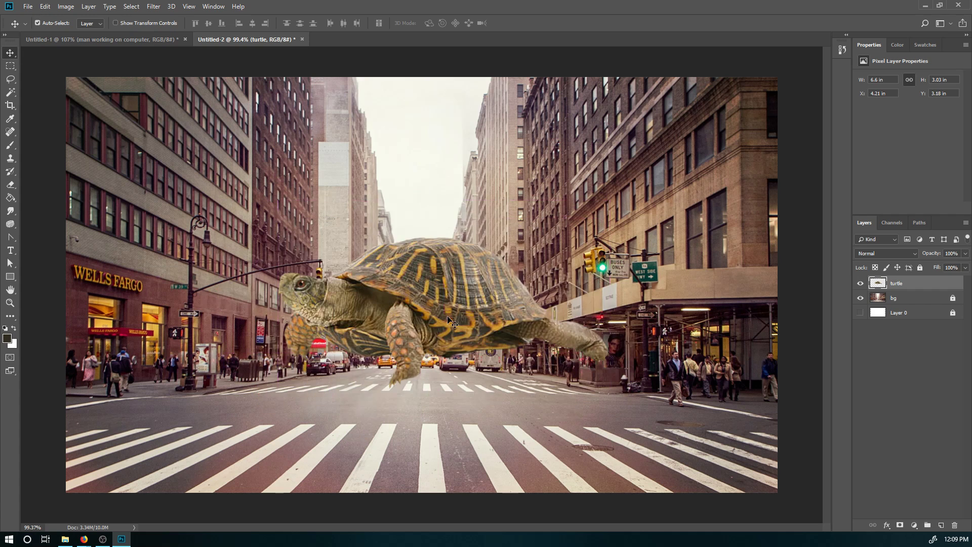
pyautogui.hotkey('ctrl', 'z')
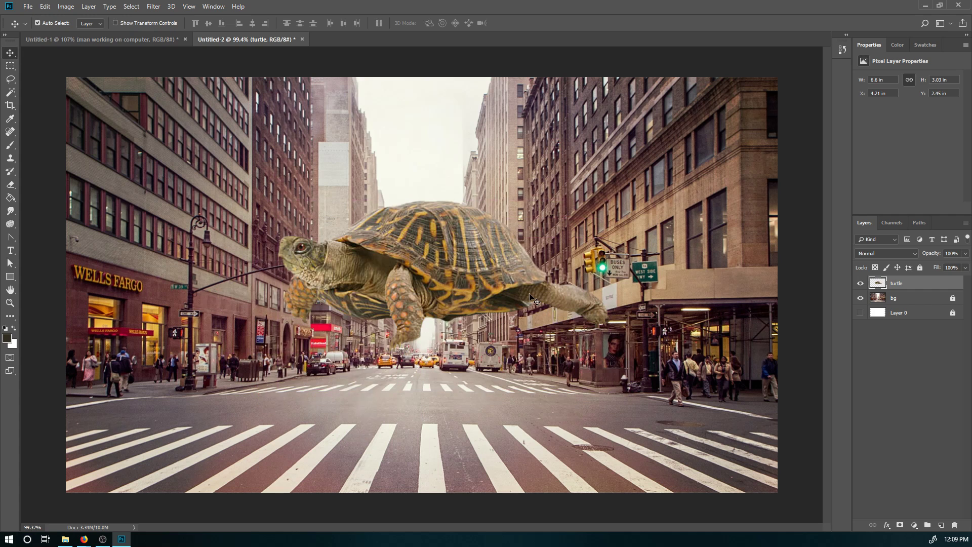
# Scale the turtle proportionally to about 48.6% and place it on the near crosswalk with Free Transform.
pyautogui.hotkey('ctrl', 't')
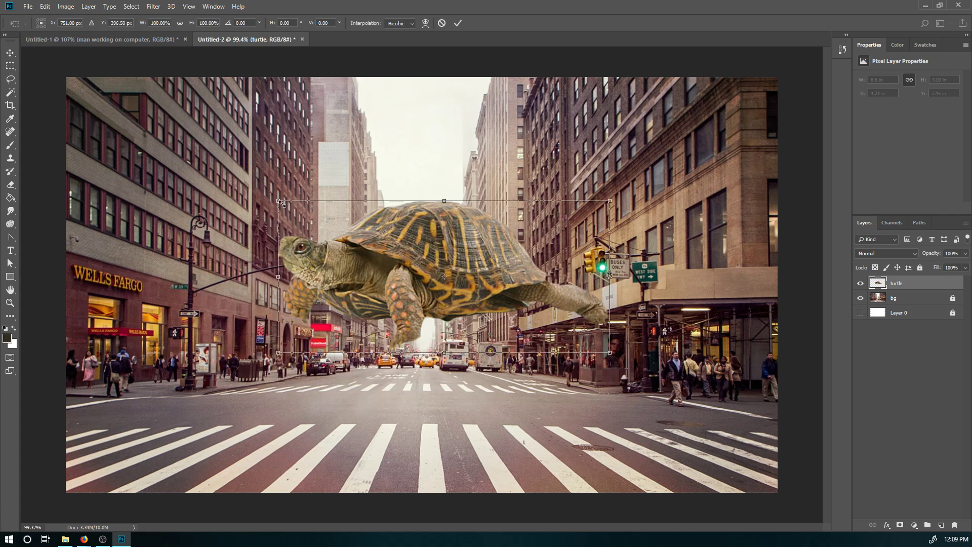
pyautogui.moveTo(281, 203); pyautogui.dragTo(313, 217)
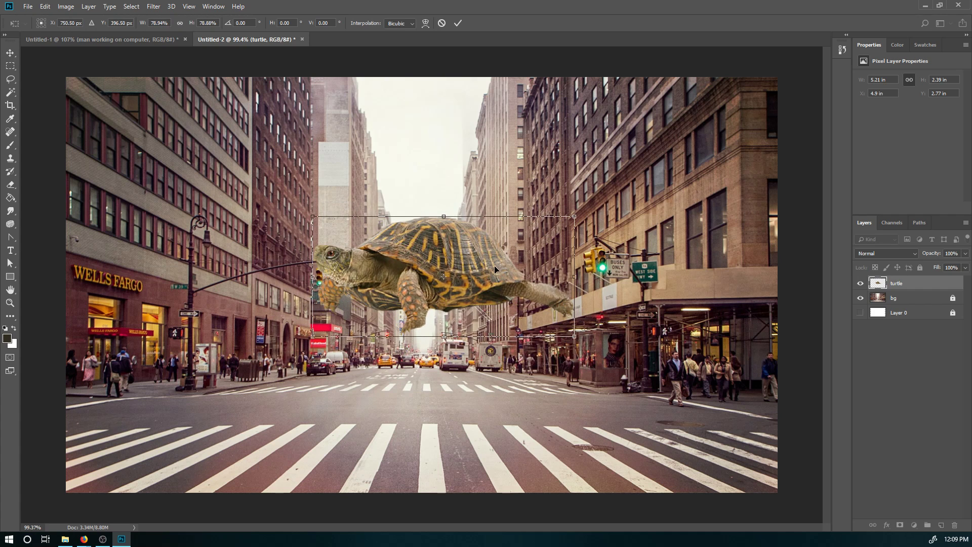
pyautogui.moveTo(494, 265); pyautogui.dragTo(544, 394)
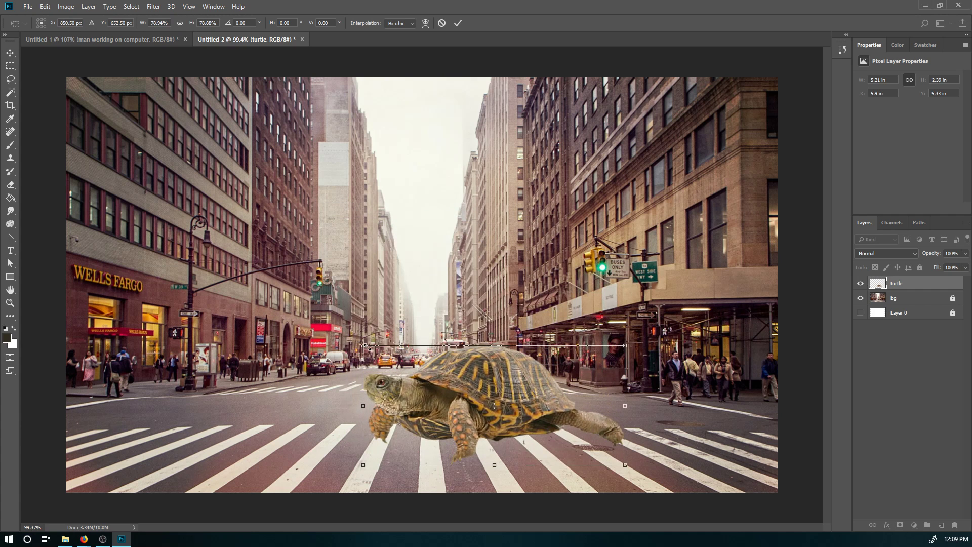
pyautogui.moveTo(364, 345); pyautogui.dragTo(440, 365)
pyautogui.moveTo(478, 405); pyautogui.dragTo(470, 452)
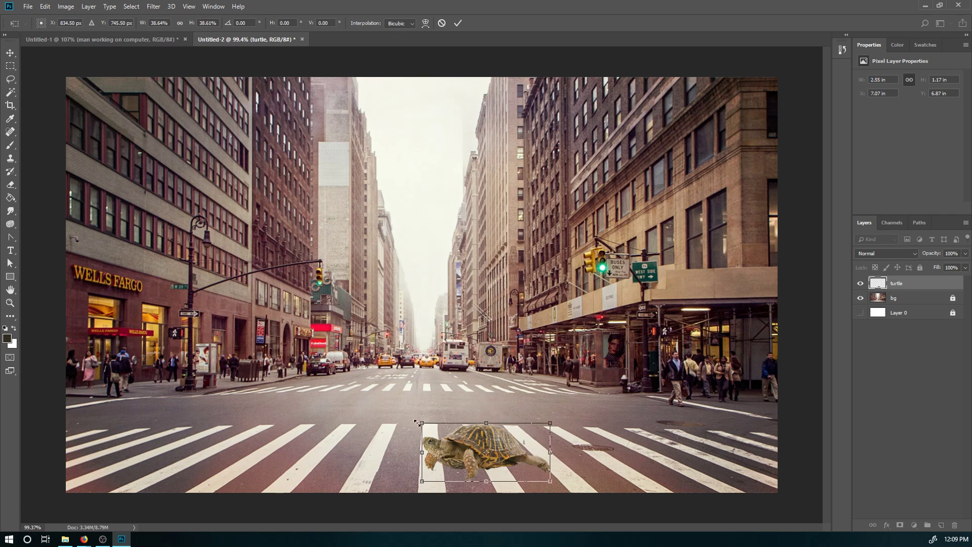
pyautogui.moveTo(416, 423); pyautogui.dragTo(388, 406)
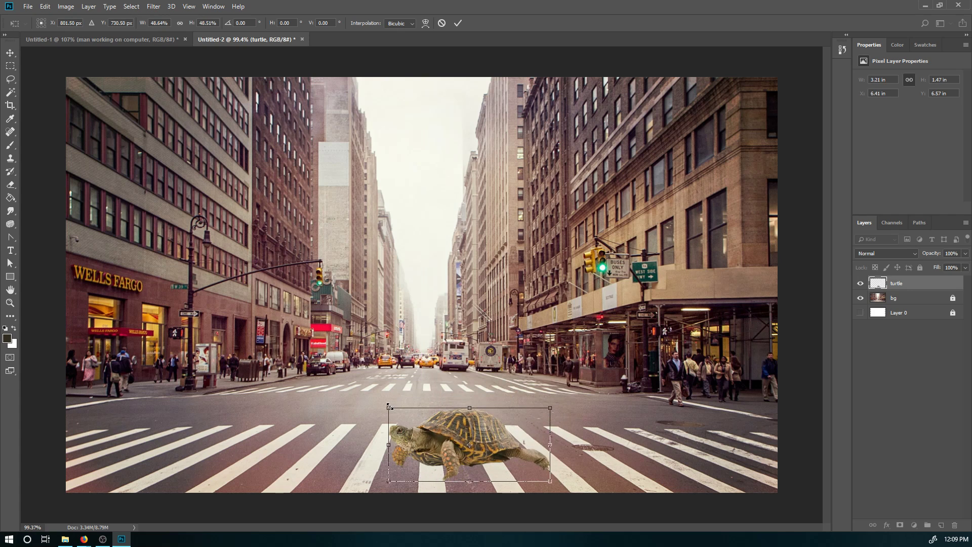
pyautogui.press('Return')
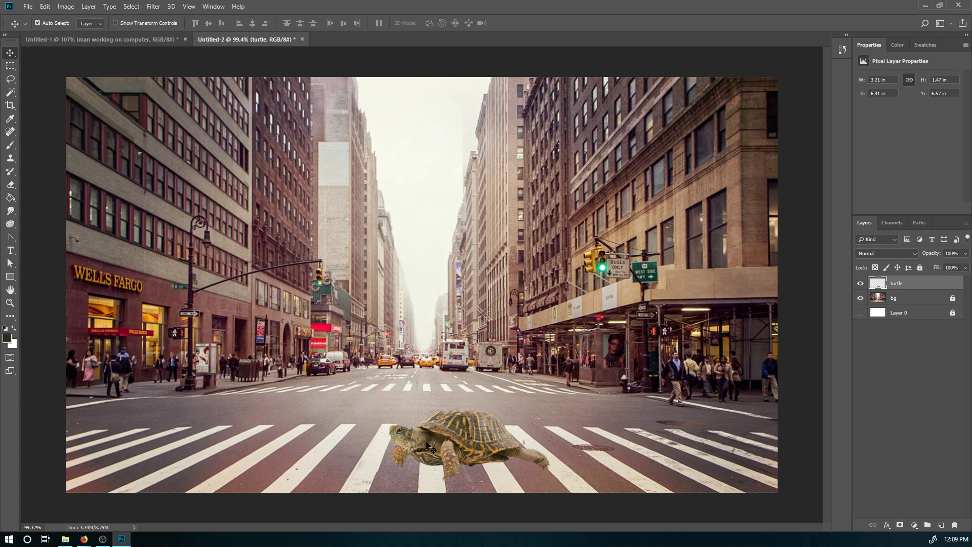
# Shift the turtle left along the near crosswalk to about X 5.32 in, keeping its height at Y 6.57 in.
pyautogui.moveTo(426, 442)
pyautogui.mouseDown()
pyautogui.moveTo(311, 443)
pyautogui.moveTo(425, 440)
pyautogui.mouseUp()
pyautogui.press('z')
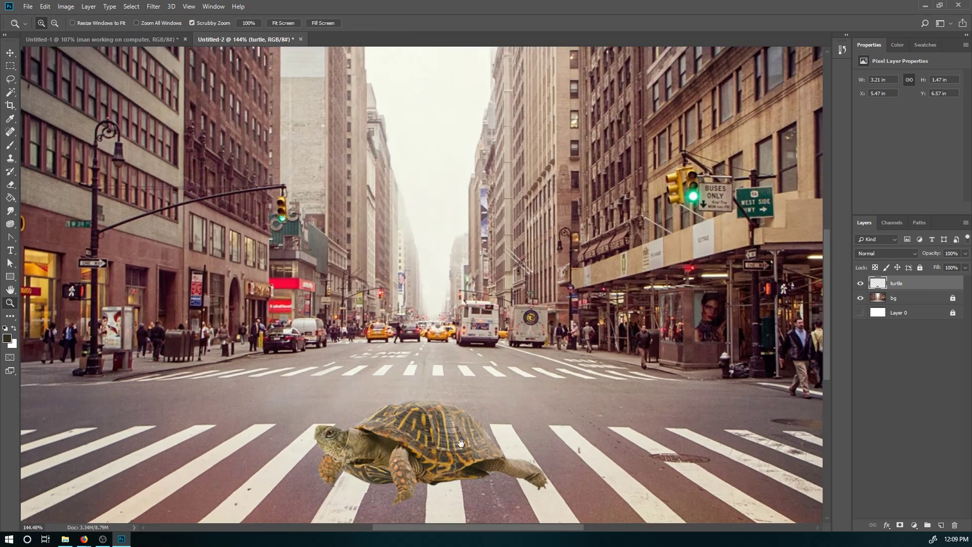
pyautogui.moveTo(480, 452); pyautogui.dragTo(443, 387)
pyautogui.press('v')
pyautogui.moveTo(496, 411); pyautogui.dragTo(382, 398)
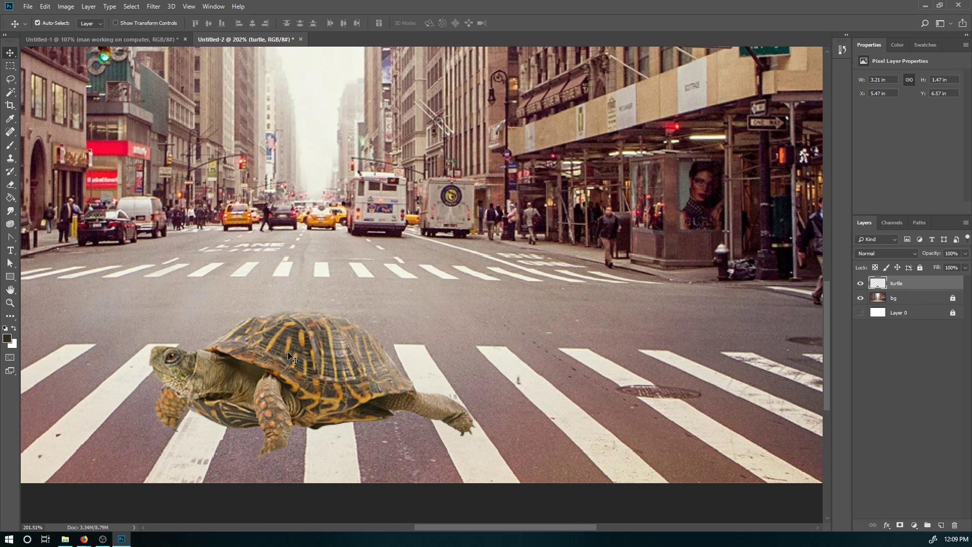
pyautogui.moveTo(289, 354); pyautogui.dragTo(276, 355)
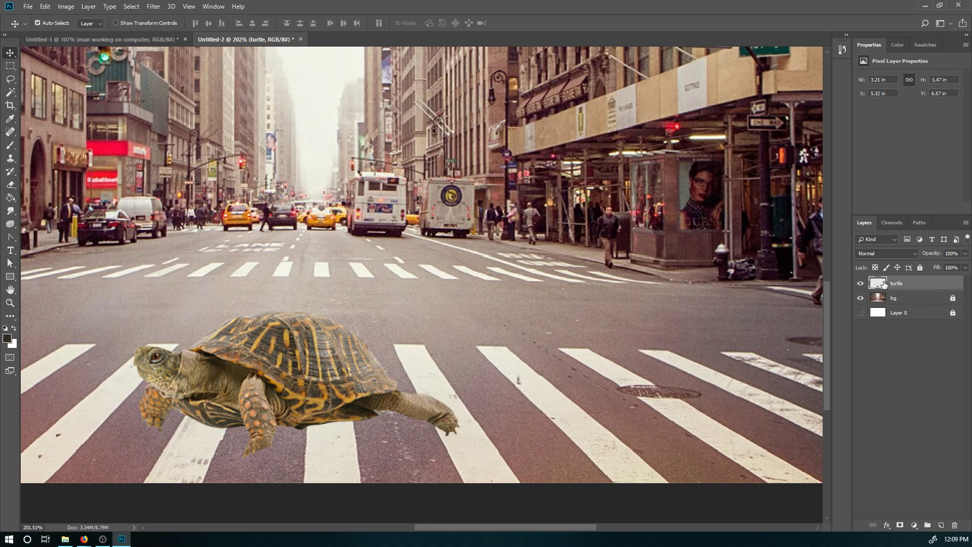
# Duplicate the turtle layer.
pyautogui.moveTo(884, 284); pyautogui.dragTo(924, 402)
pyautogui.moveTo(939, 506); pyautogui.dragTo(941, 521)
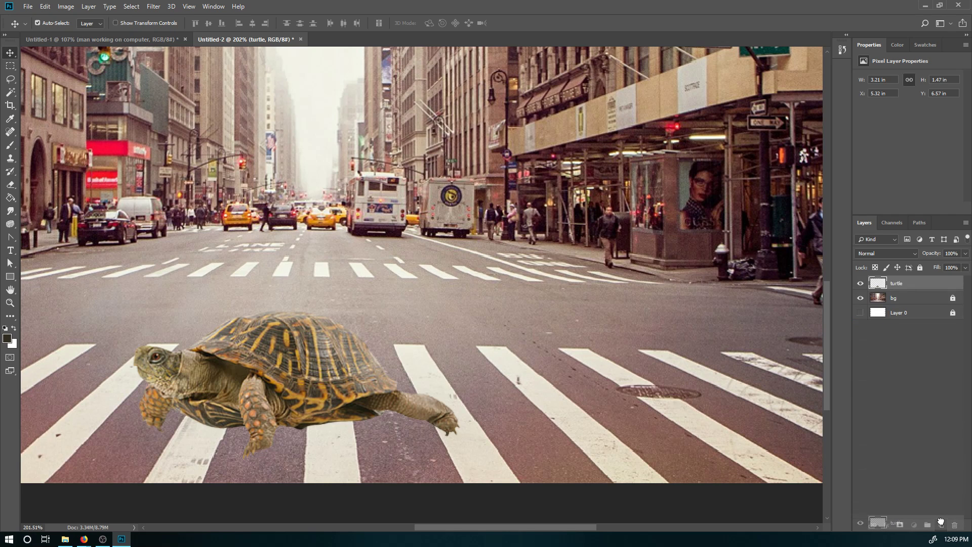
pyautogui.moveTo(940, 522); pyautogui.dragTo(941, 522)
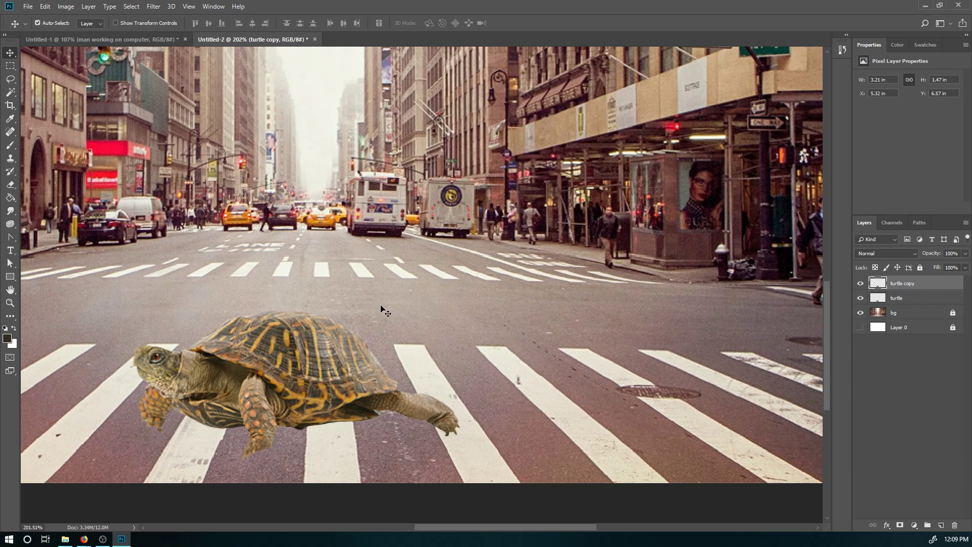
# Move the turtle copy horizontally to about X 7.33 in, so its head overlaps the rear of the original turtle.
pyautogui.moveTo(300, 342); pyautogui.dragTo(500, 342)
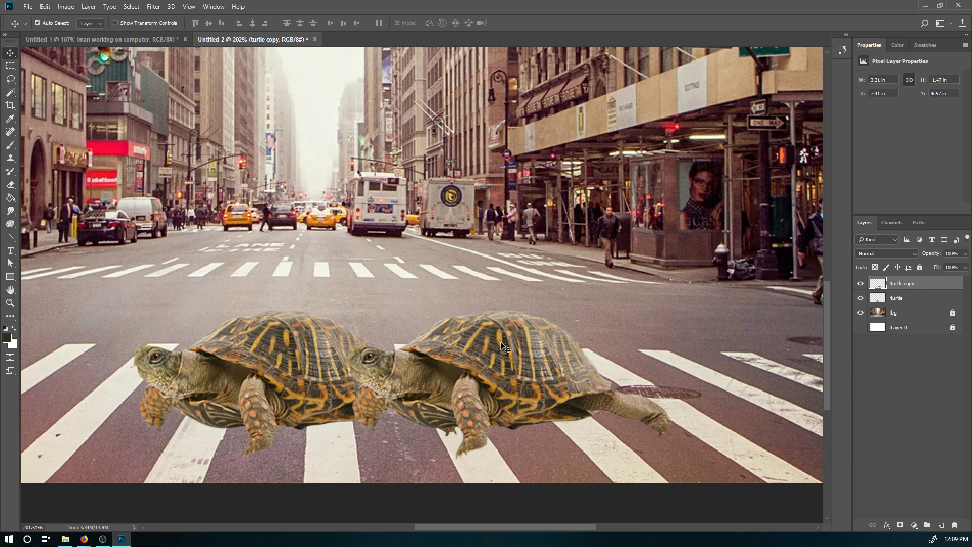
pyautogui.hotkey('ctrl', 'z')
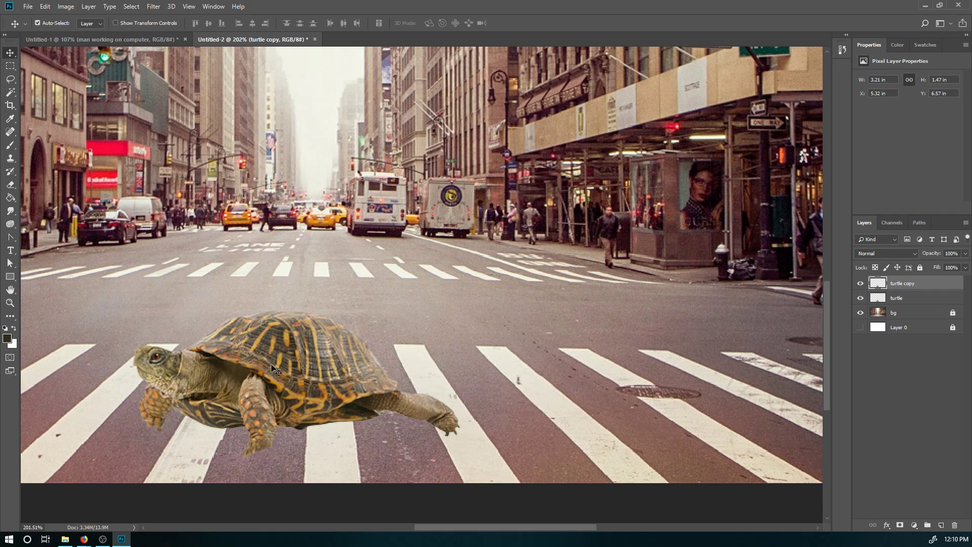
pyautogui.moveTo(272, 366); pyautogui.dragTo(671, 361)
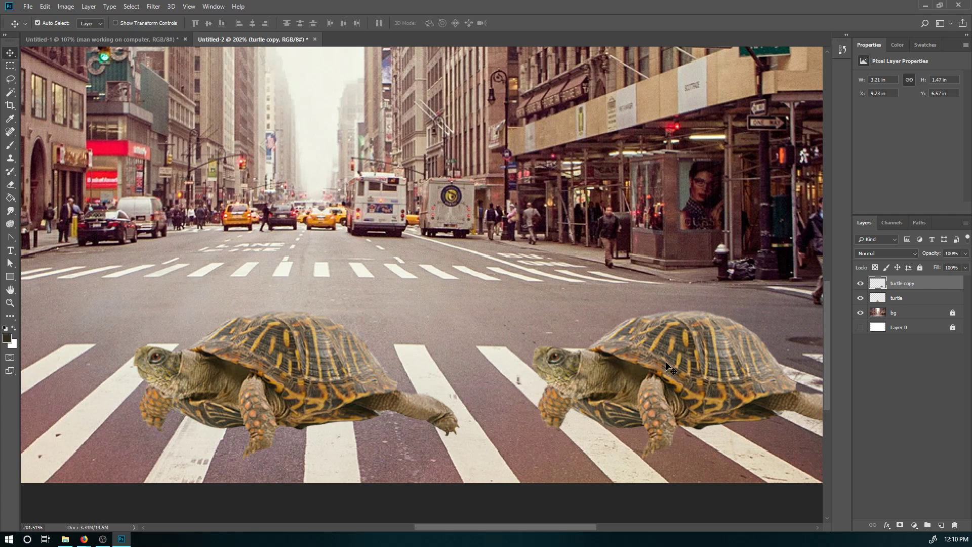
pyautogui.hotkey('ctrl', 'z')
pyautogui.moveTo(311, 365); pyautogui.dragTo(516, 364)
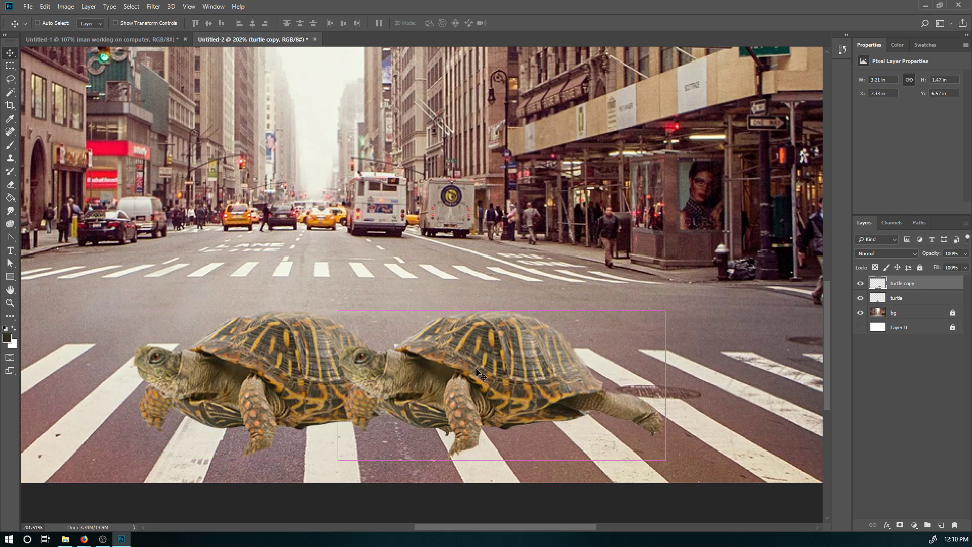
pyautogui.hotkey('ctrl', 'z')
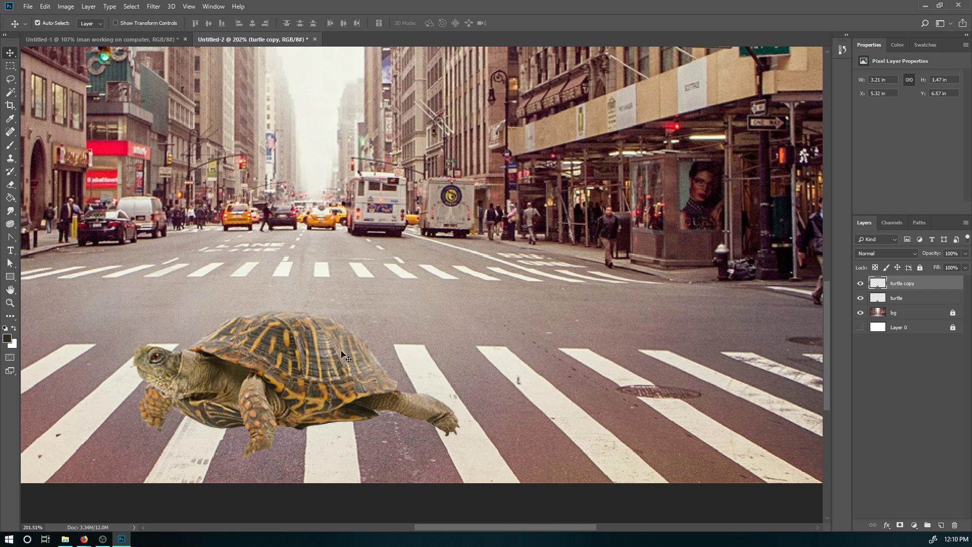
pyautogui.moveTo(329, 377); pyautogui.dragTo(524, 385)
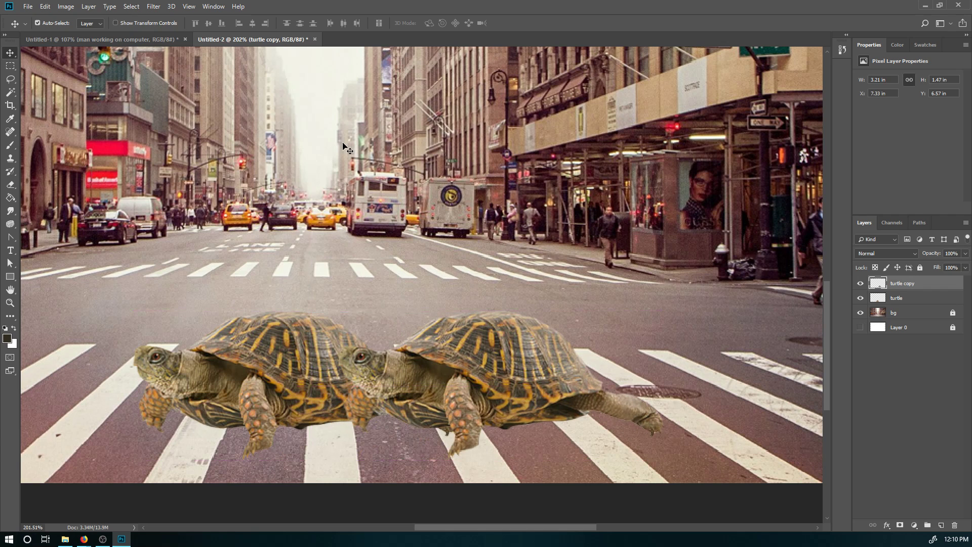
# Start a Motion Blur on the turtle copy at an angle of 0° with a distance of 40 pixels.
pyautogui.click(154, 7)
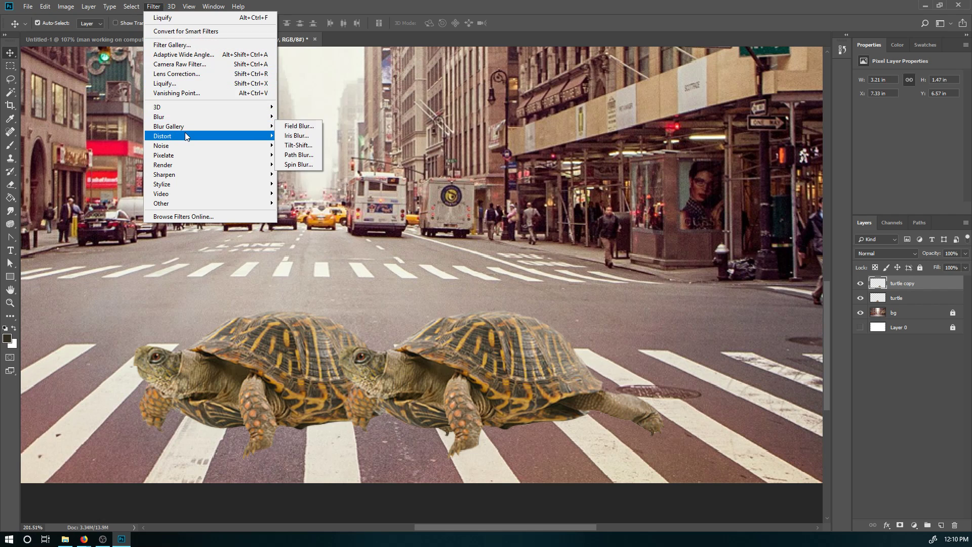
pyautogui.moveTo(190, 115)
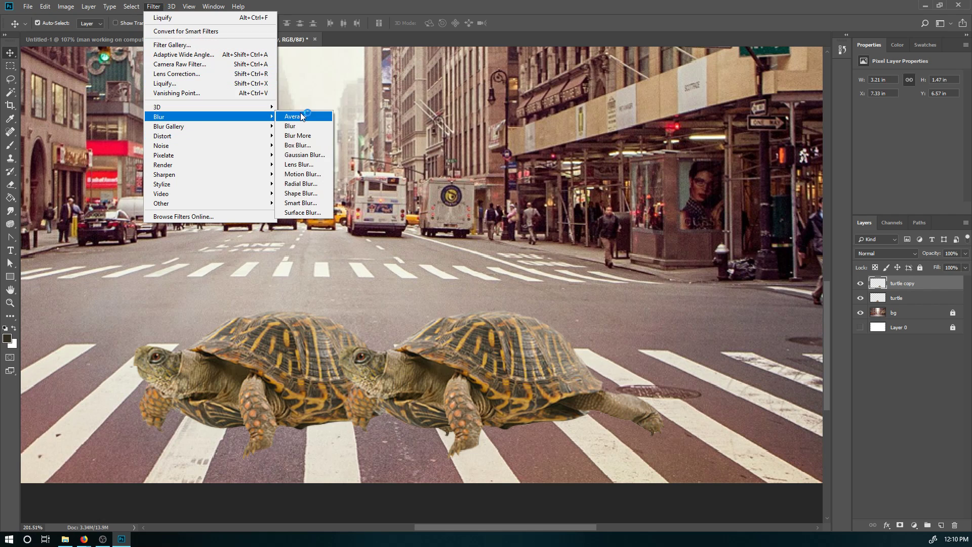
pyautogui.click(298, 174)
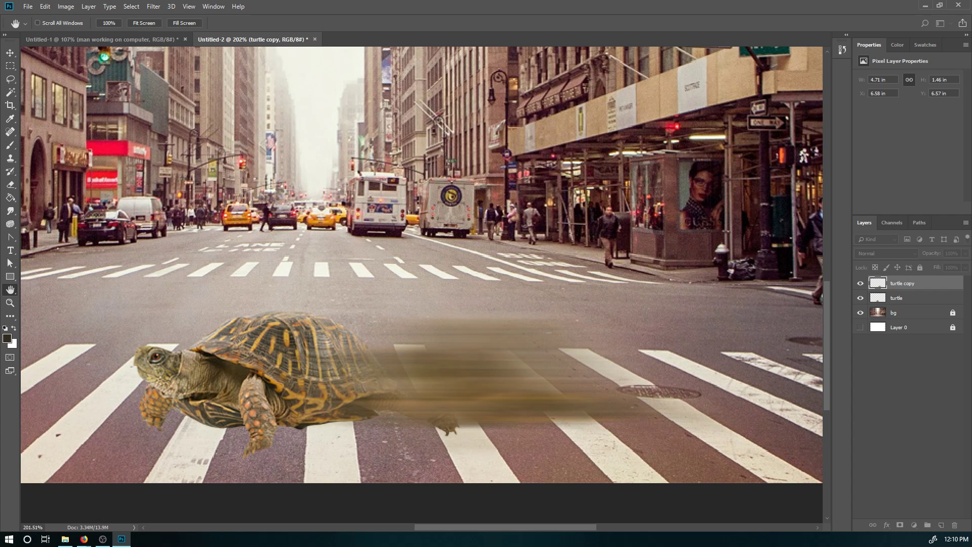
pyautogui.moveTo(0, 190); pyautogui.dragTo(632, 132)
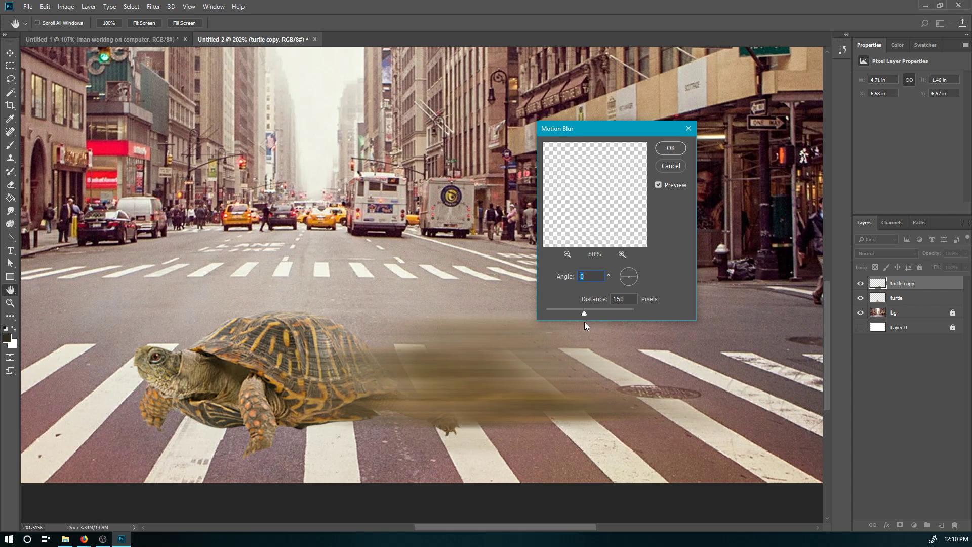
pyautogui.moveTo(584, 312); pyautogui.dragTo(557, 315)
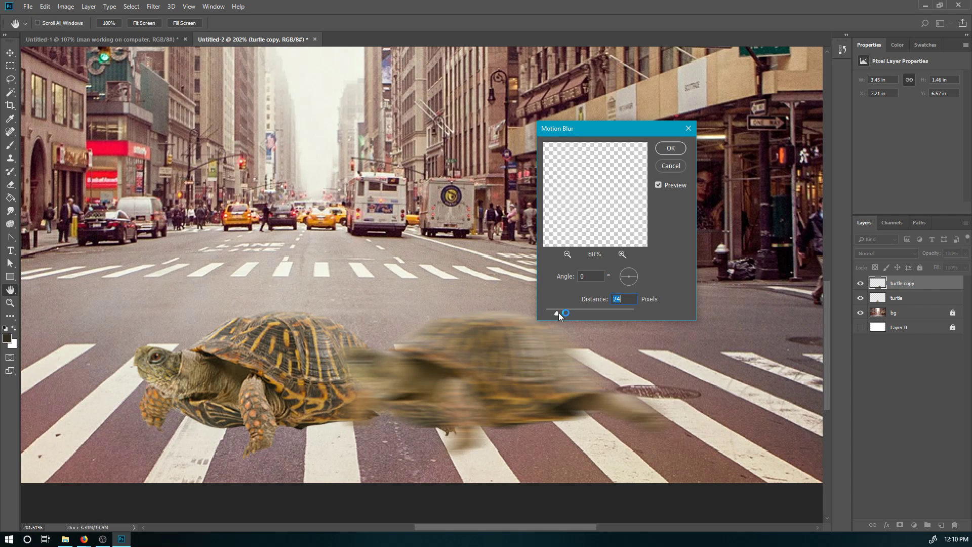
pyautogui.moveTo(558, 312); pyautogui.dragTo(560, 312)
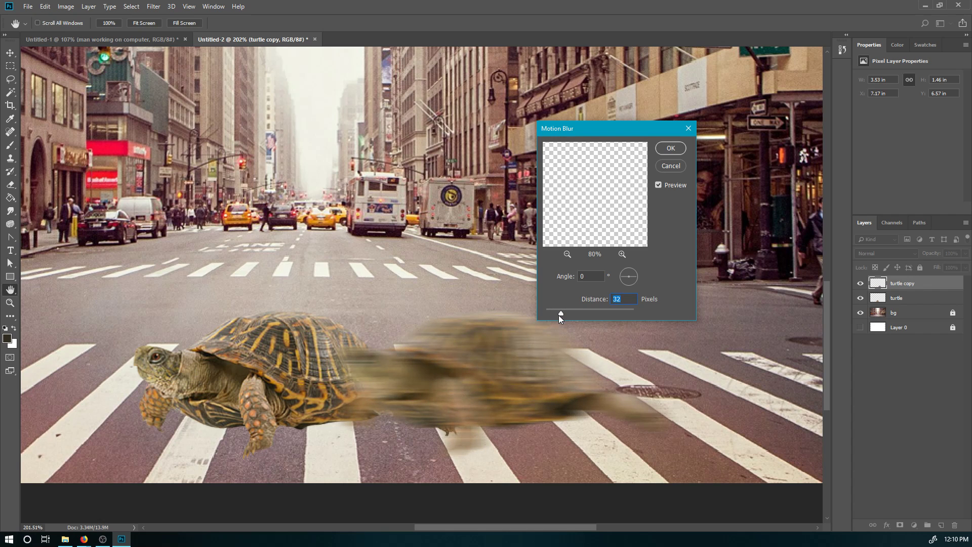
pyautogui.moveTo(560, 314)
pyautogui.mouseDown()
pyautogui.moveTo(585, 311)
pyautogui.moveTo(564, 311)
pyautogui.mouseUp()
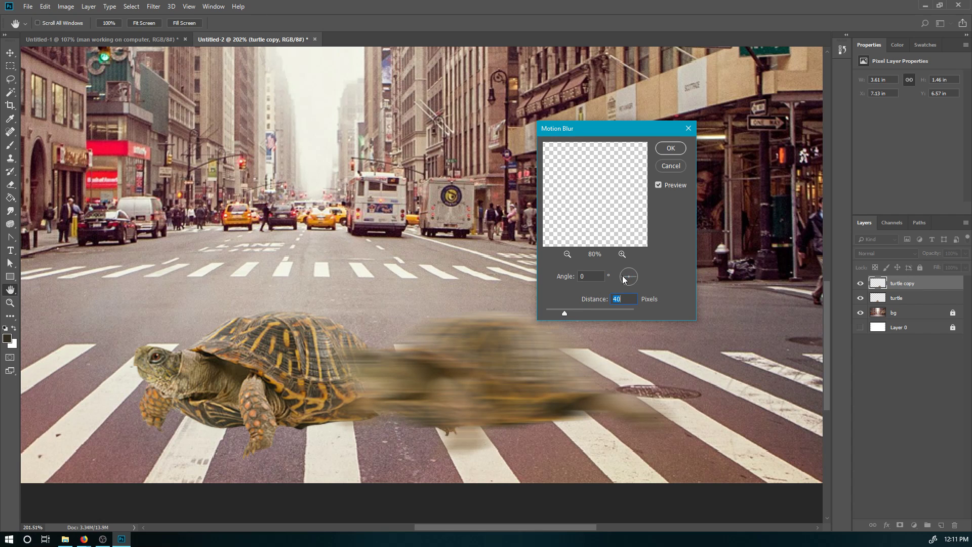
# Try a steep 82° blur angle, return it to 0°, slightly increase the distance and apply the Motion Blur.
pyautogui.moveTo(622, 276); pyautogui.dragTo(630, 274)
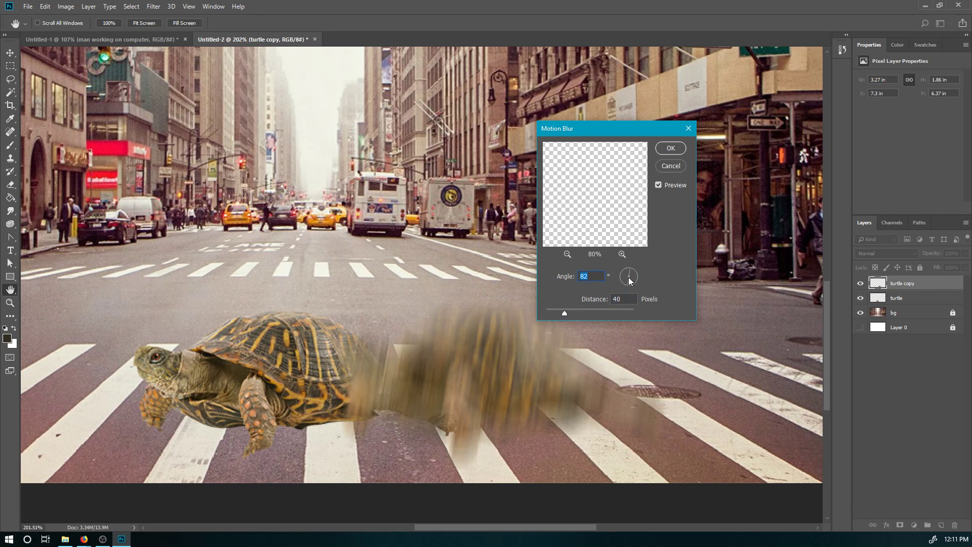
pyautogui.write('0')
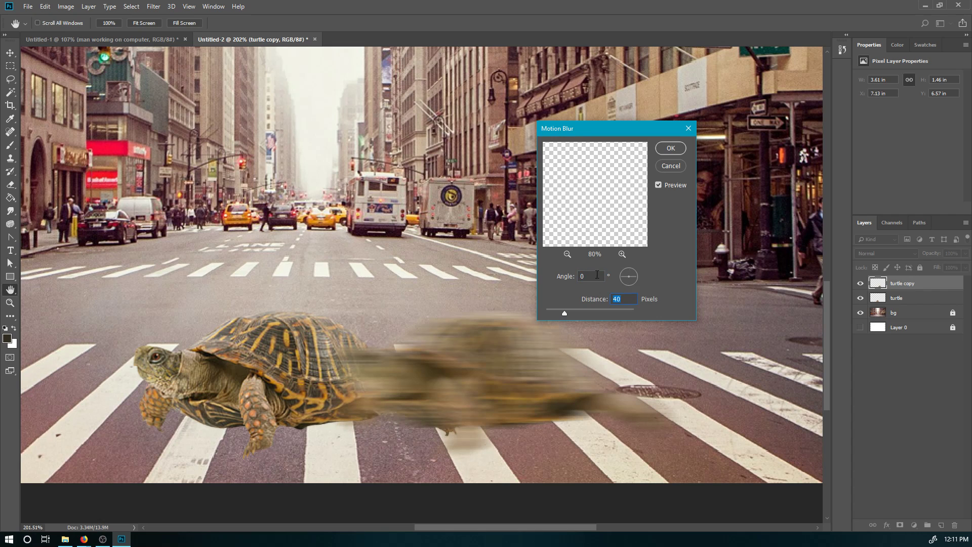
pyautogui.click(561, 312)
pyautogui.moveTo(560, 311); pyautogui.dragTo(567, 311)
pyautogui.click(670, 148)
# Try sliding the blurred copy over the original turtle, and undo both the move and the Motion Blur.
pyautogui.press('v')
pyautogui.moveTo(508, 340); pyautogui.dragTo(365, 325)
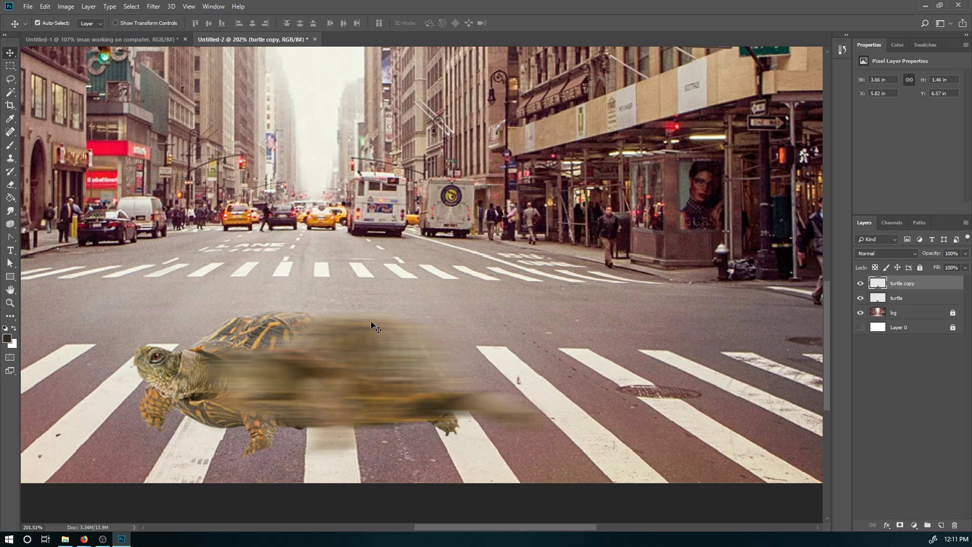
pyautogui.press('ctrl')
pyautogui.hotkey('ctrl', 'z')
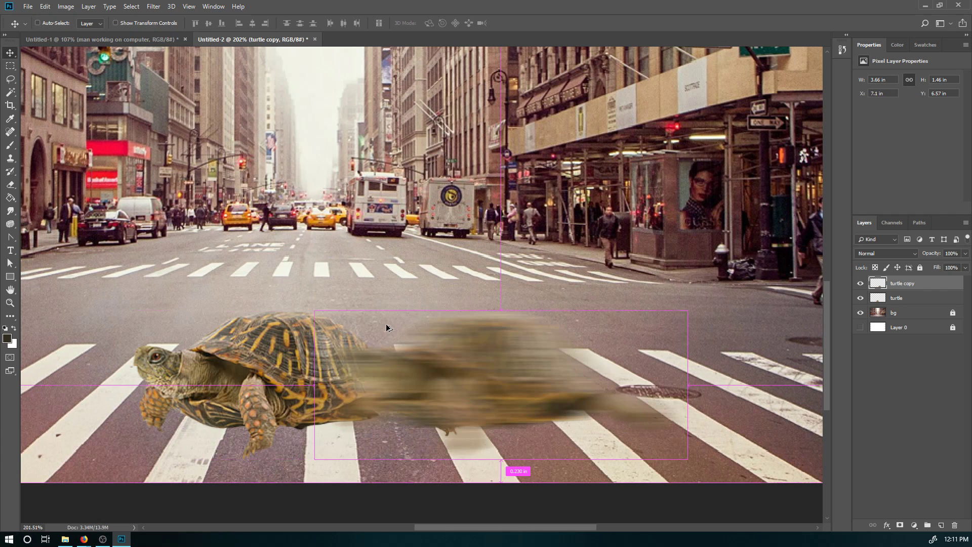
pyautogui.hotkey('ctrl', 'alt', 'z')
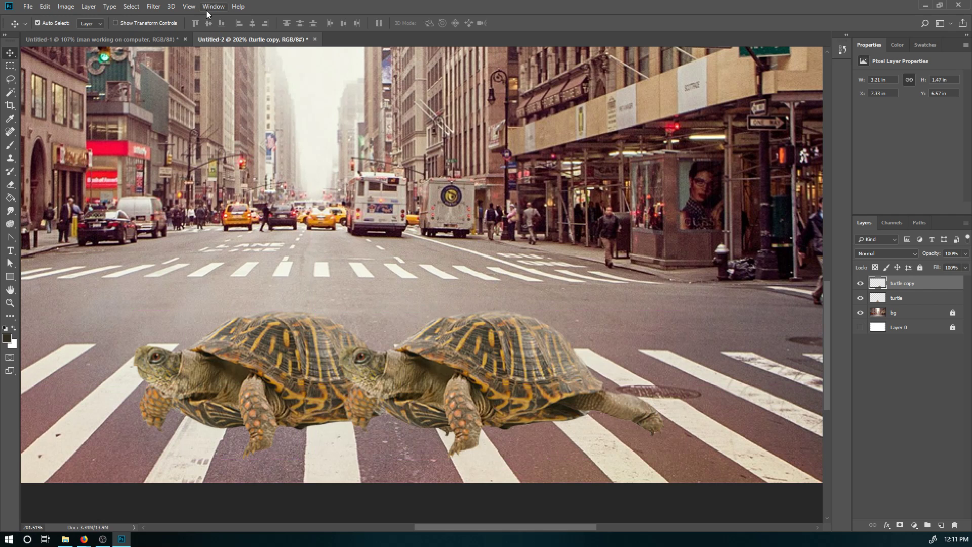
# Apply a Motion Blur to the turtle copy at 0° with a 159-pixel distance, and move it horizontally to about X 5.81 in.
pyautogui.click(211, 7)
pyautogui.moveTo(154, 7)
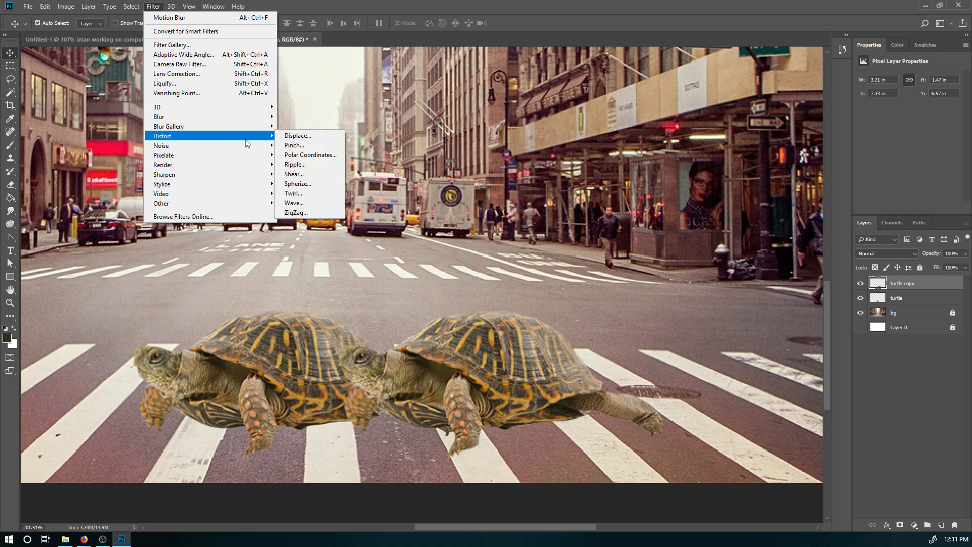
pyautogui.moveTo(261, 117)
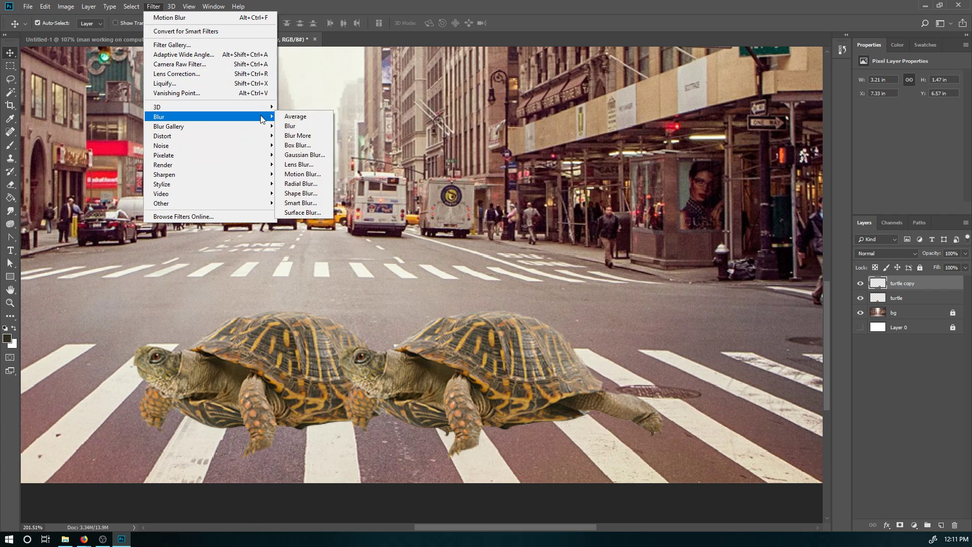
pyautogui.click(302, 174)
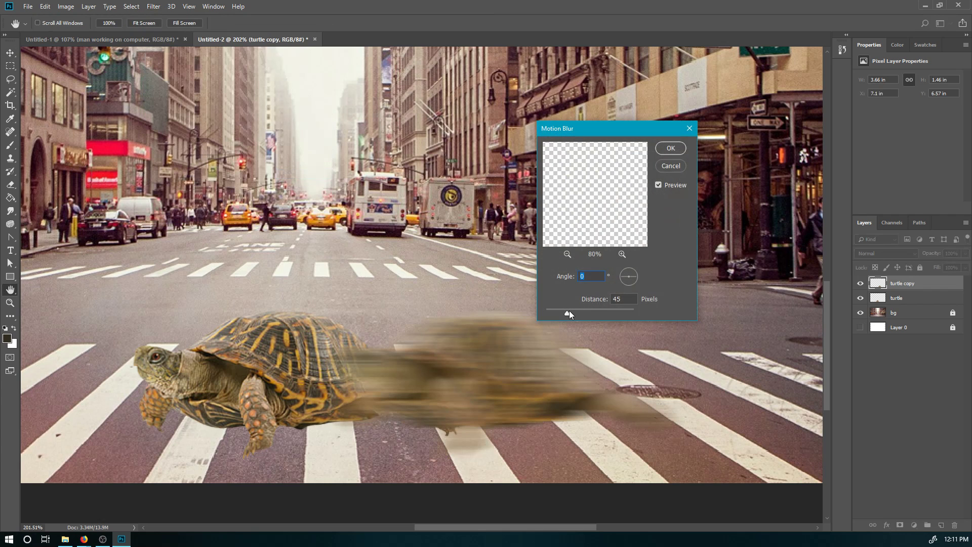
pyautogui.moveTo(572, 311); pyautogui.dragTo(585, 311)
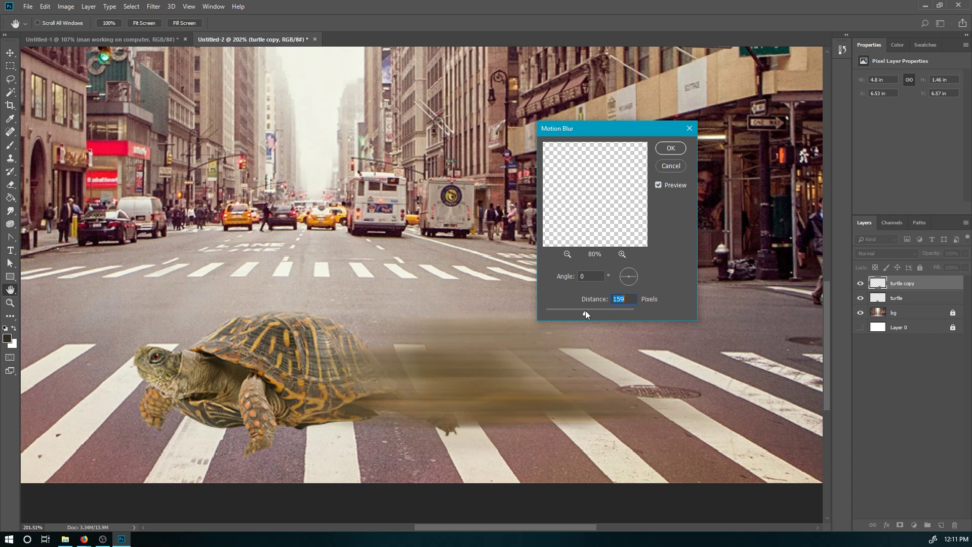
pyautogui.click(670, 149)
pyautogui.press('v')
pyautogui.moveTo(508, 360); pyautogui.dragTo(397, 359)
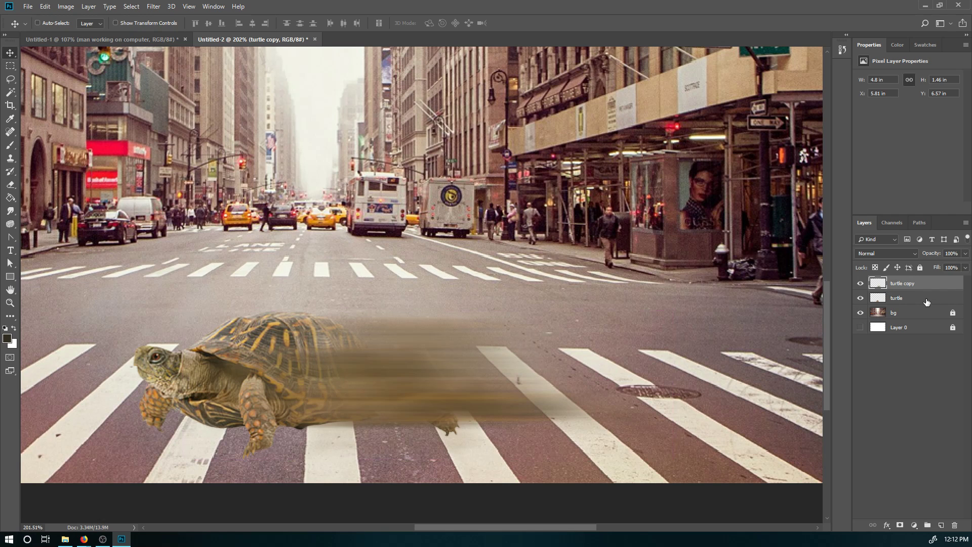
# Duplicate the blurred turtle copy layer four times to make the blur trail denser.
pyautogui.hotkey('ctrl', 'j')
pyautogui.hotkey('ctrl', 'j')
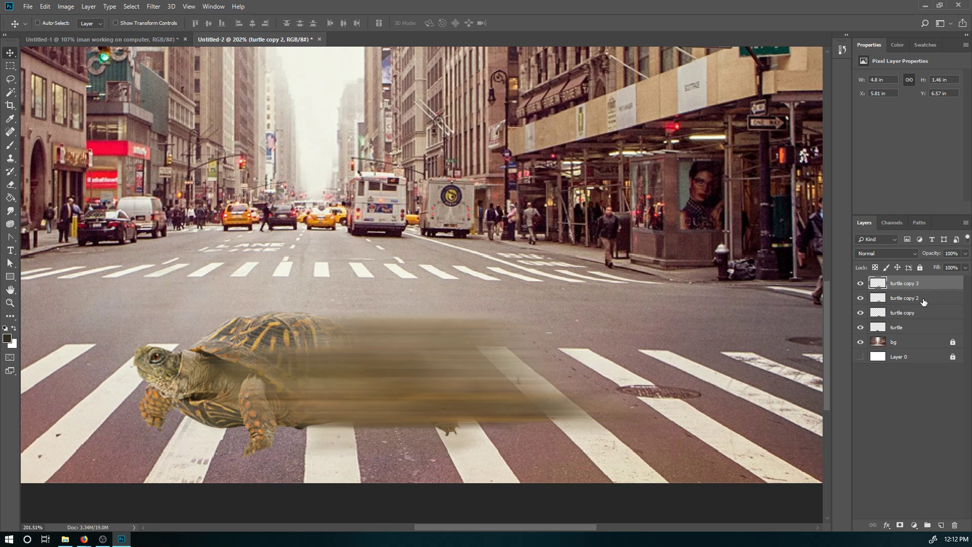
pyautogui.hotkey('ctrl', 'j')
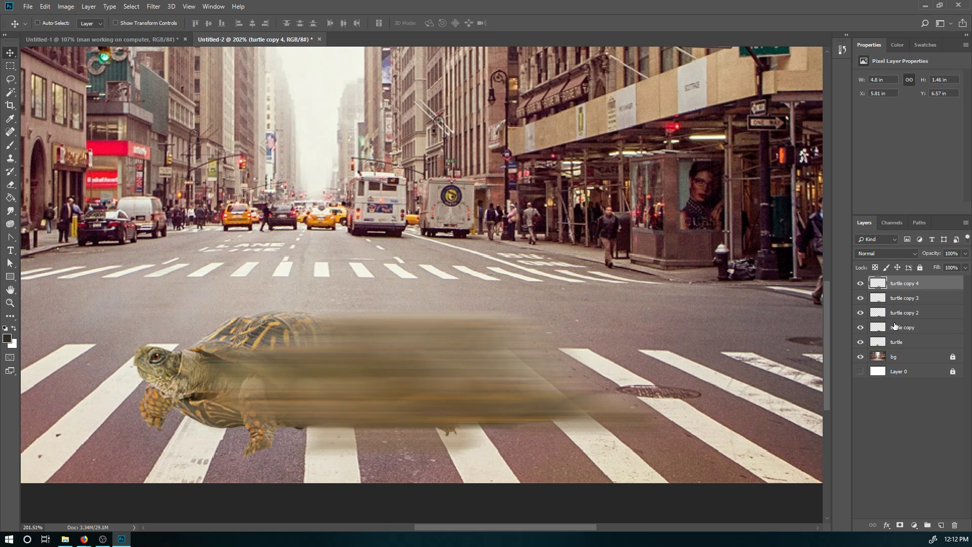
pyautogui.hotkey('ctrl', 'j')
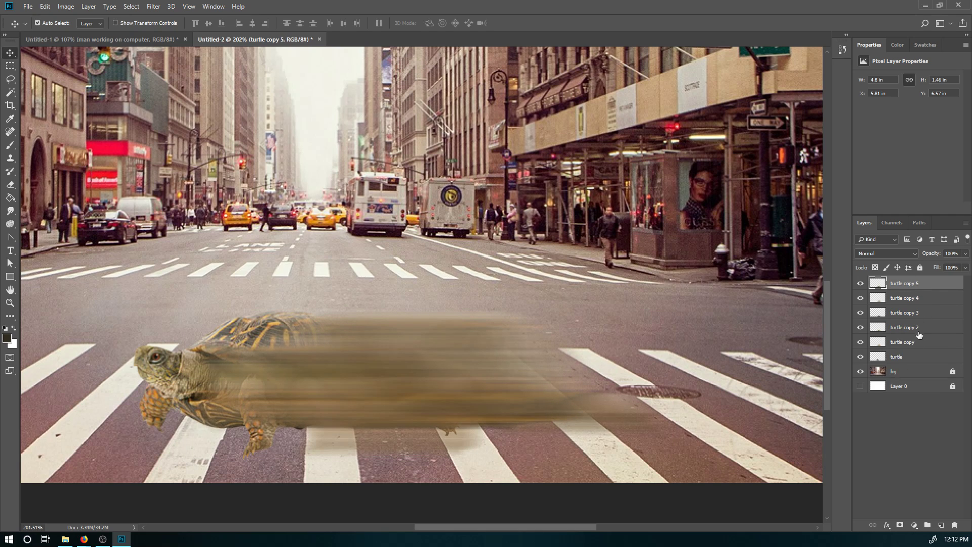
# Select all five blurred turtle layers and move them together horizontally over the original turtle, to about X 5.48 in.
pyautogui.keyDown('shift'); pyautogui.click(918, 345); pyautogui.keyUp('shift')
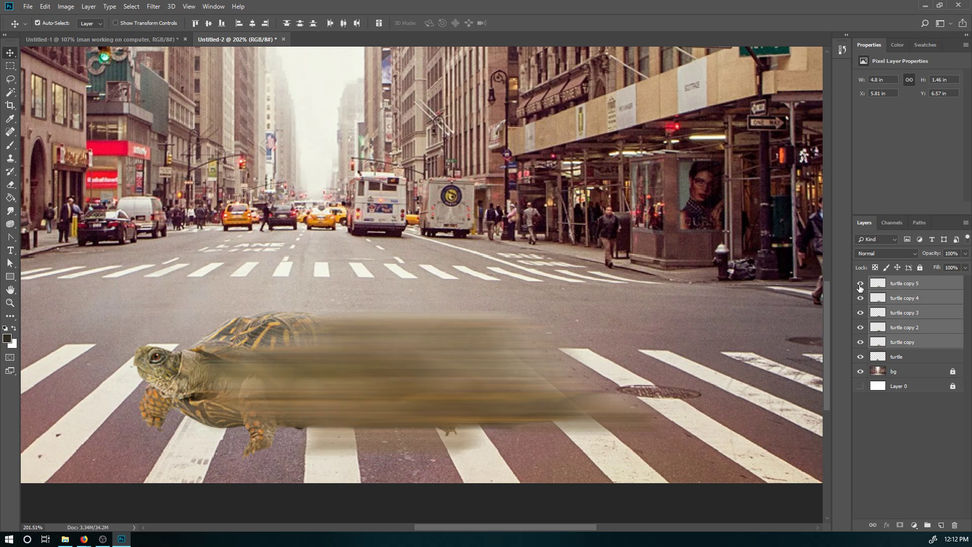
pyautogui.moveTo(405, 382); pyautogui.dragTo(360, 390)
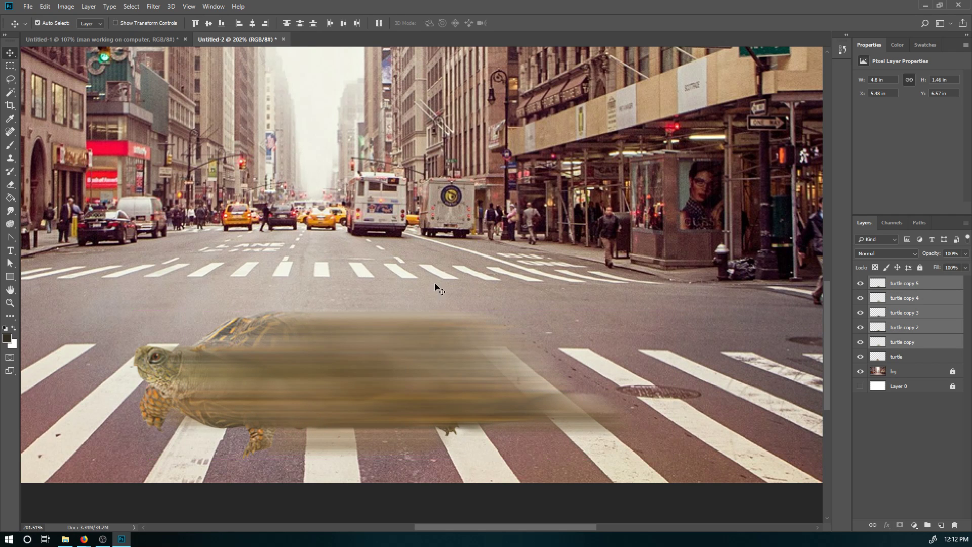
pyautogui.press('z')
pyautogui.moveTo(436, 287); pyautogui.dragTo(432, 322)
pyautogui.press('v')
pyautogui.hotkey('ctrl', 'alt', 'z')
pyautogui.hotkey('ctrl', 'alt', 'z')
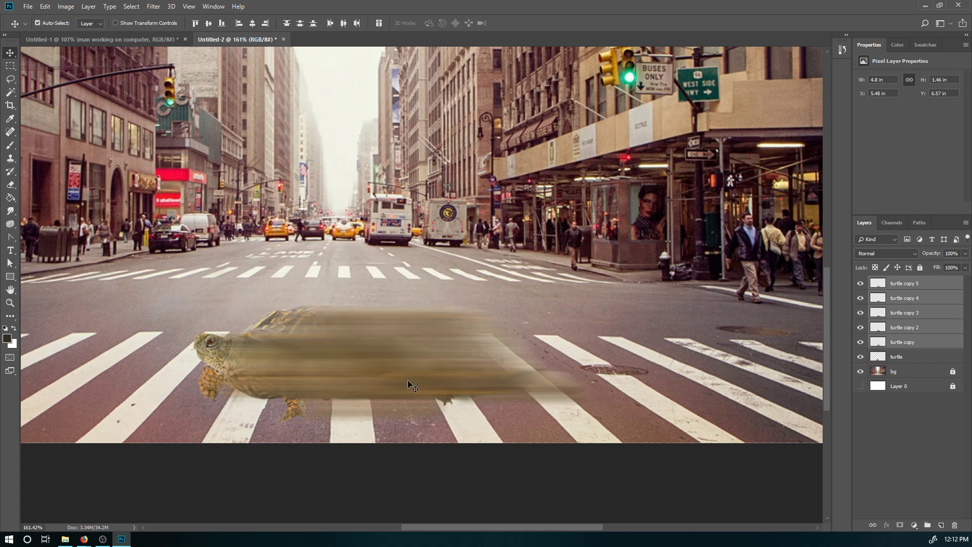
# Delete the four extra blurred layers, turtle copy 2 through turtle copy 5.
pyautogui.click(904, 418)
pyautogui.click(914, 329)
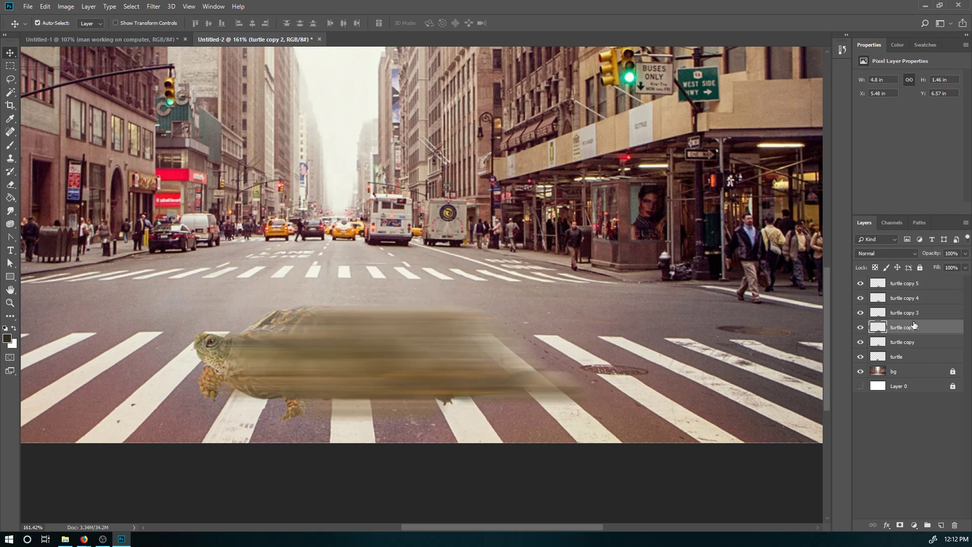
pyautogui.keyDown('shift'); pyautogui.click(915, 284); pyautogui.keyUp('shift')
pyautogui.press('Delete')
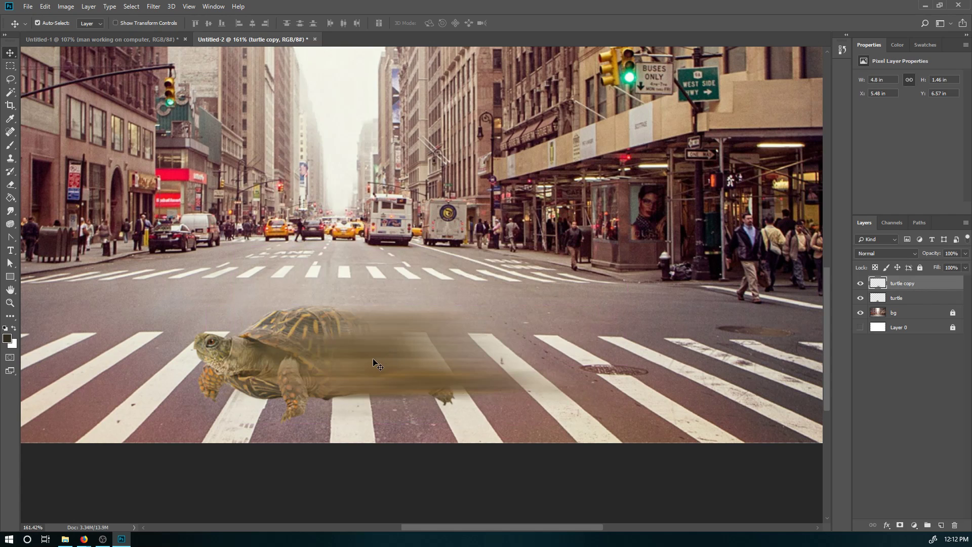
# Try moving the blurred turtle copy back horizontally to about X 5.87 in, and undo the move.
pyautogui.moveTo(377, 364); pyautogui.dragTo(408, 354)
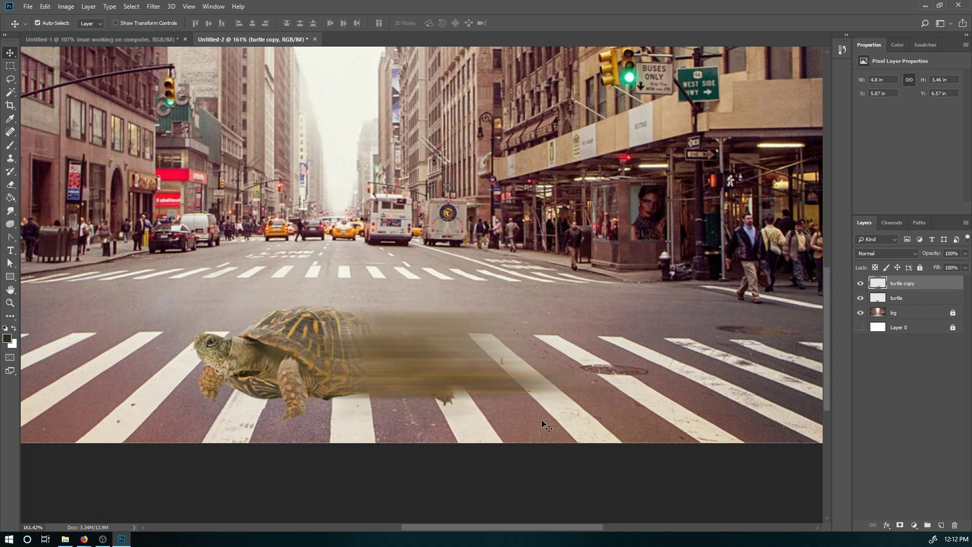
pyautogui.press('ctrl')
pyautogui.hotkey('ctrl', 'z')
pyautogui.press('z')
pyautogui.moveTo(481, 297); pyautogui.dragTo(454, 296)
pyautogui.press('v')
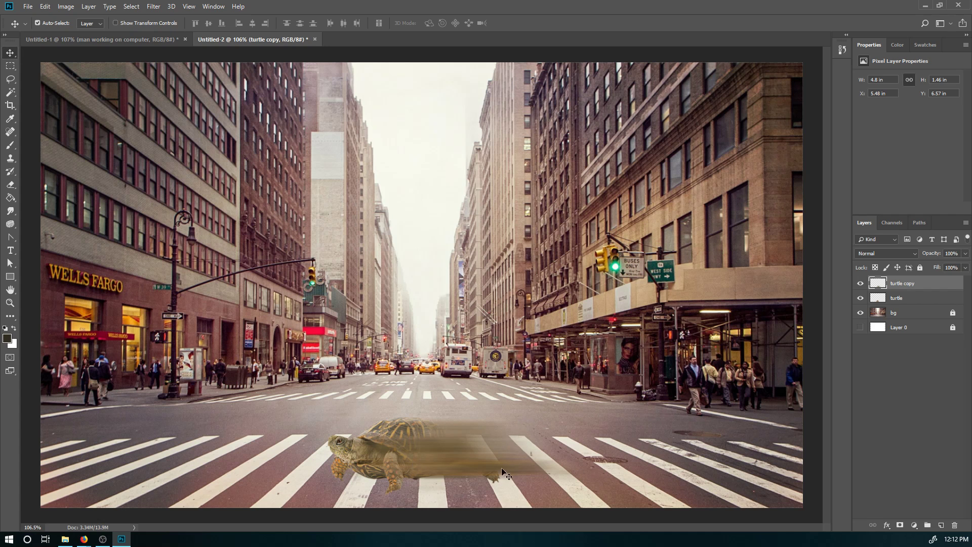
# Rename the turtle copy layer to turtle_blur and fit the whole image in view.
pyautogui.press('z')
pyautogui.moveTo(409, 438); pyautogui.dragTo(425, 438)
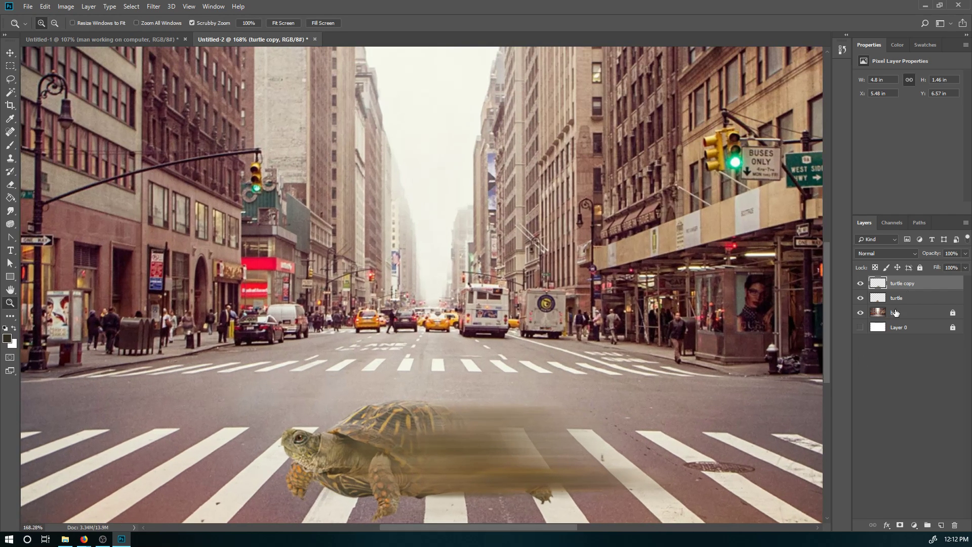
pyautogui.doubleClick(905, 284)
pyautogui.write('tu')
pyautogui.press('Return')
pyautogui.click(284, 23)
pyautogui.press('v')
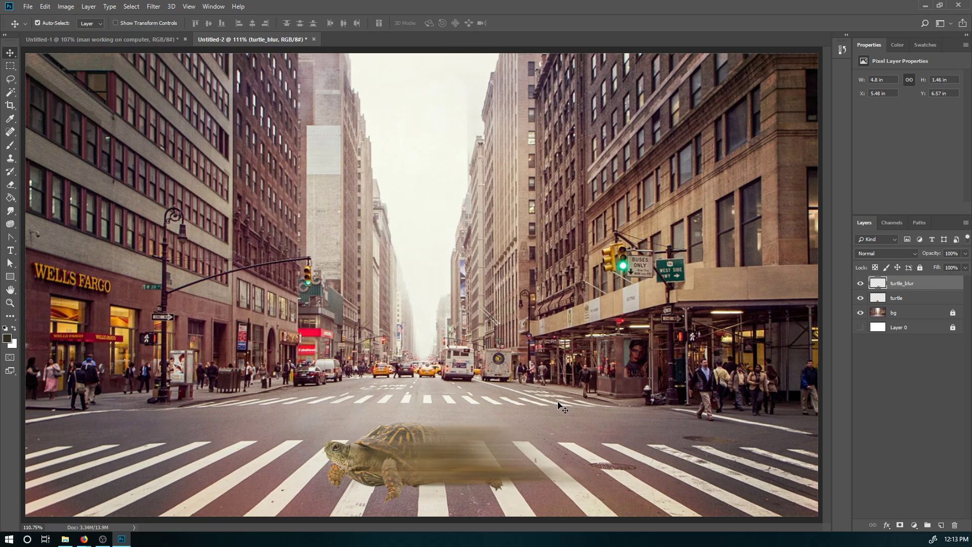
pyautogui.press('z')
pyautogui.moveTo(467, 458); pyautogui.dragTo(495, 456)
pyautogui.moveTo(495, 456); pyautogui.dragTo(517, 382)
pyautogui.moveTo(448, 343); pyautogui.dragTo(441, 332)
pyautogui.hotkey('ctrl', '0')
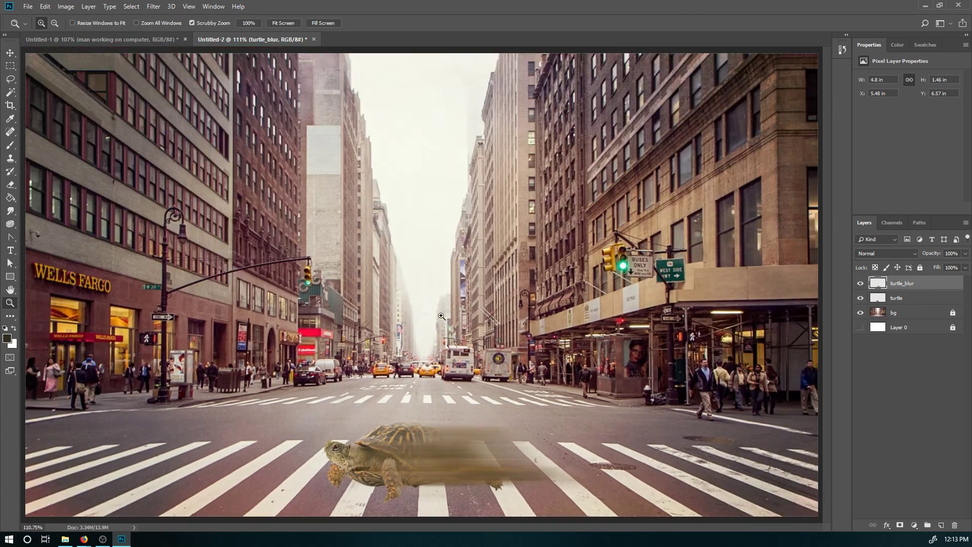
# Try moving the turtle_blur layer away from the turtle, up over the street, and undo the move.
pyautogui.press('v')
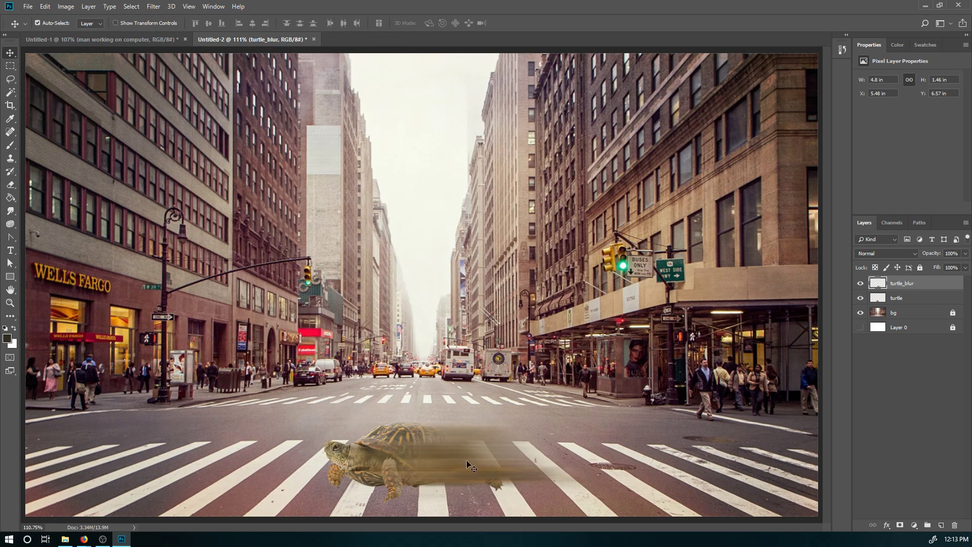
pyautogui.moveTo(451, 460); pyautogui.dragTo(530, 326)
pyautogui.hotkey('ctrl', 'z')
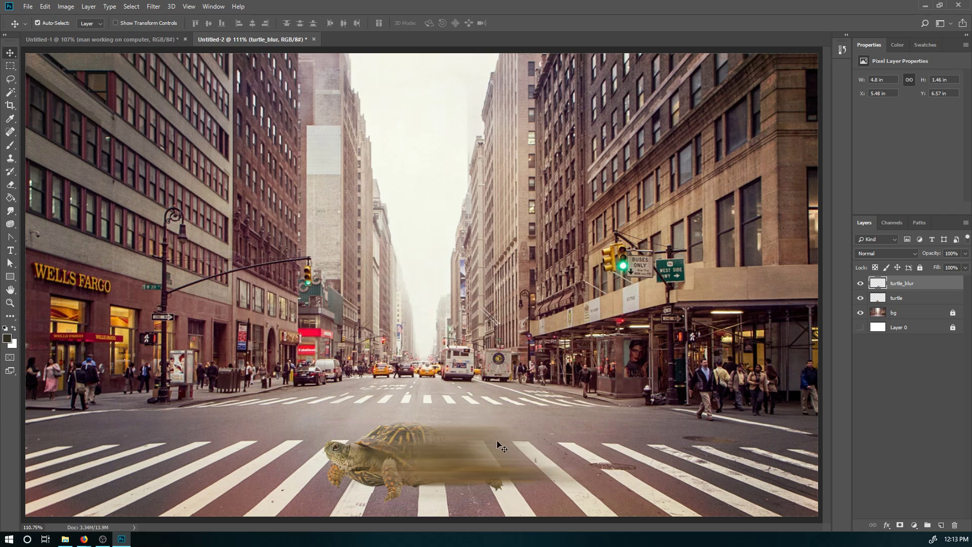